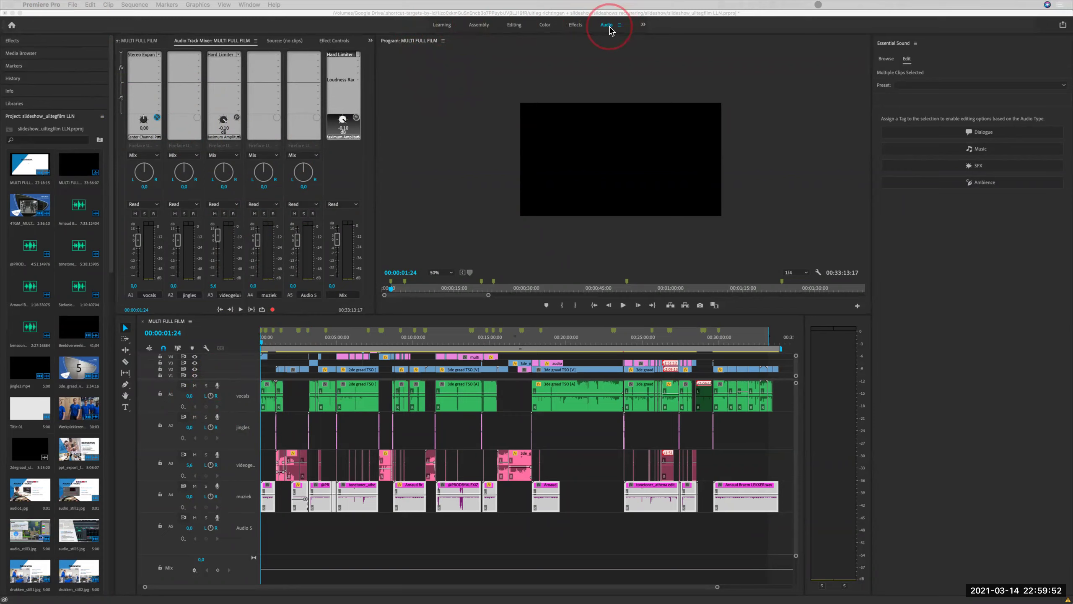
Step: Switch Premiere Pro to the Assembly workspace layout
click(481, 28)
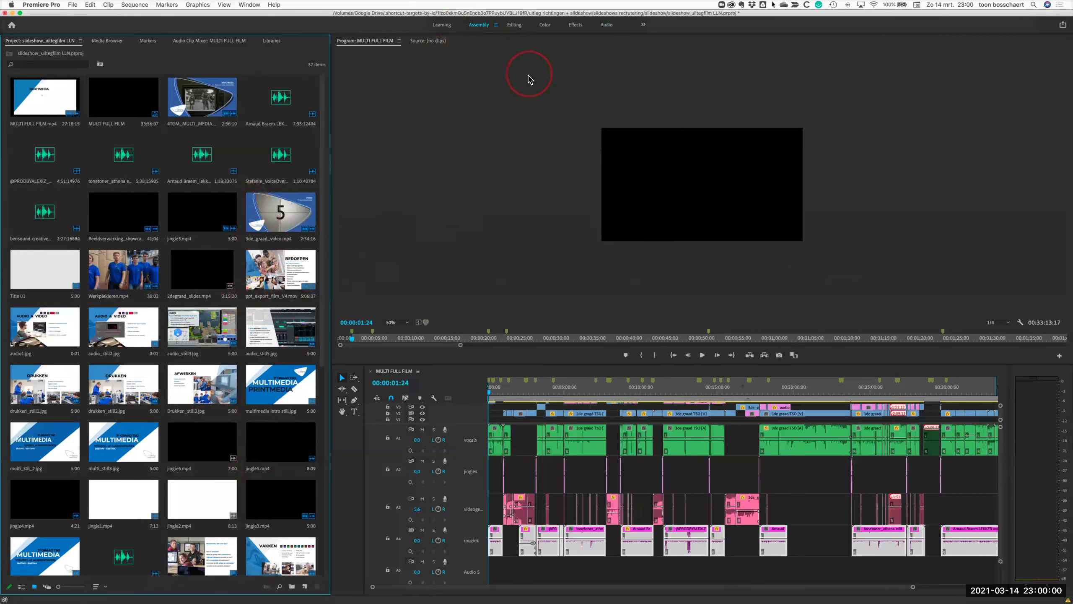
Step: Switch Premiere Pro to the Editing workspace layout
click(515, 26)
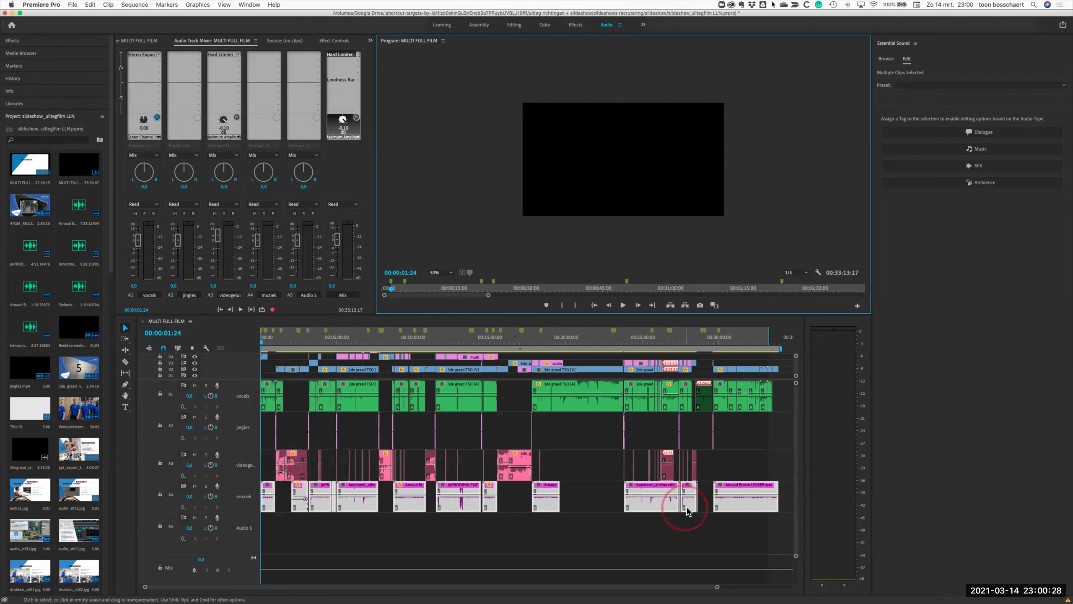
click(754, 482)
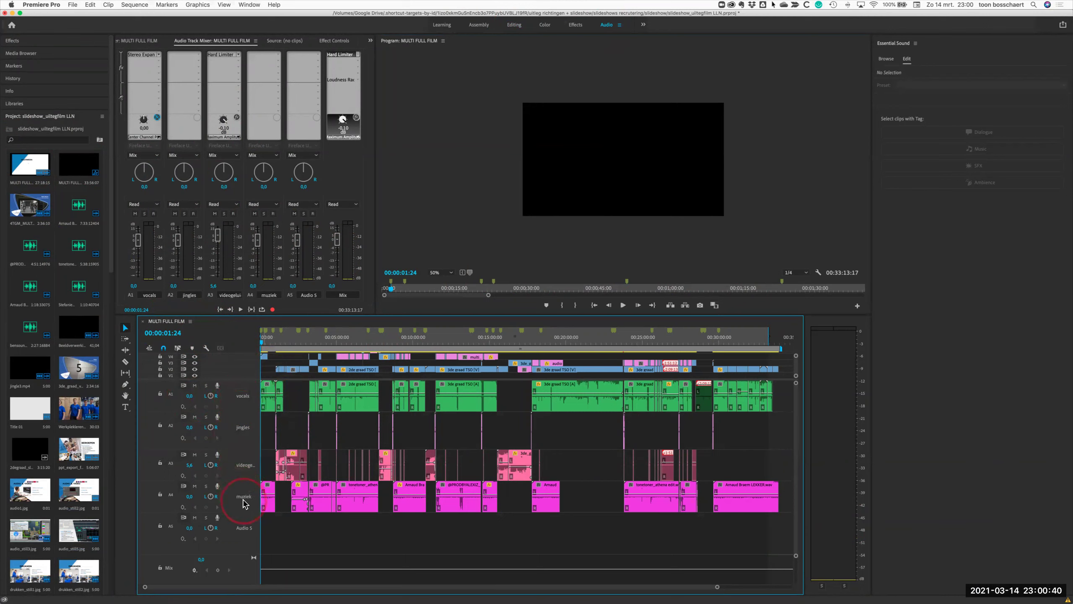
right_click(265, 402)
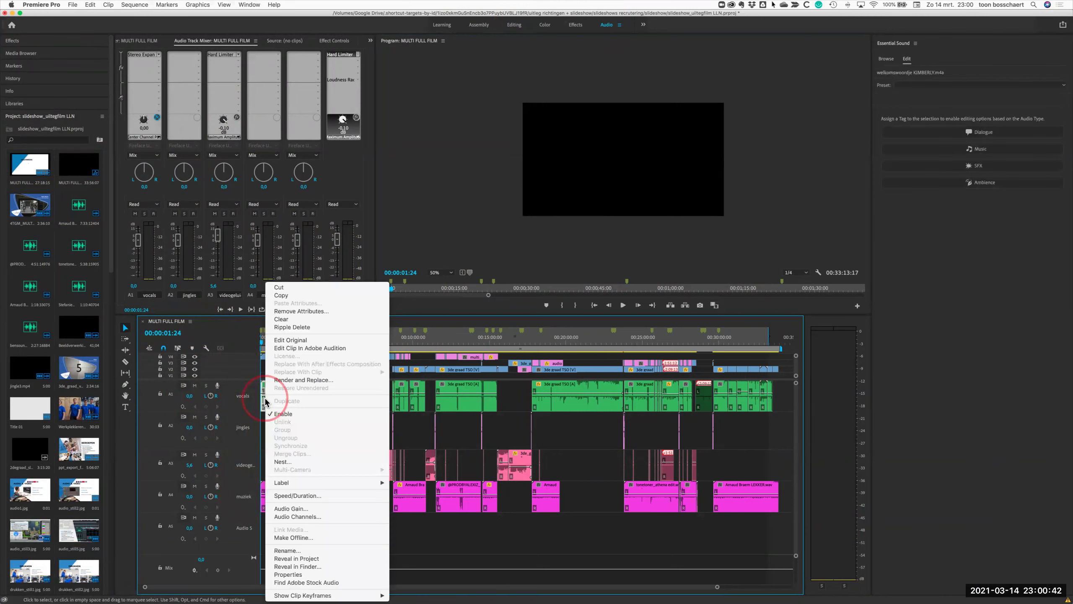
mouse_move(287, 483)
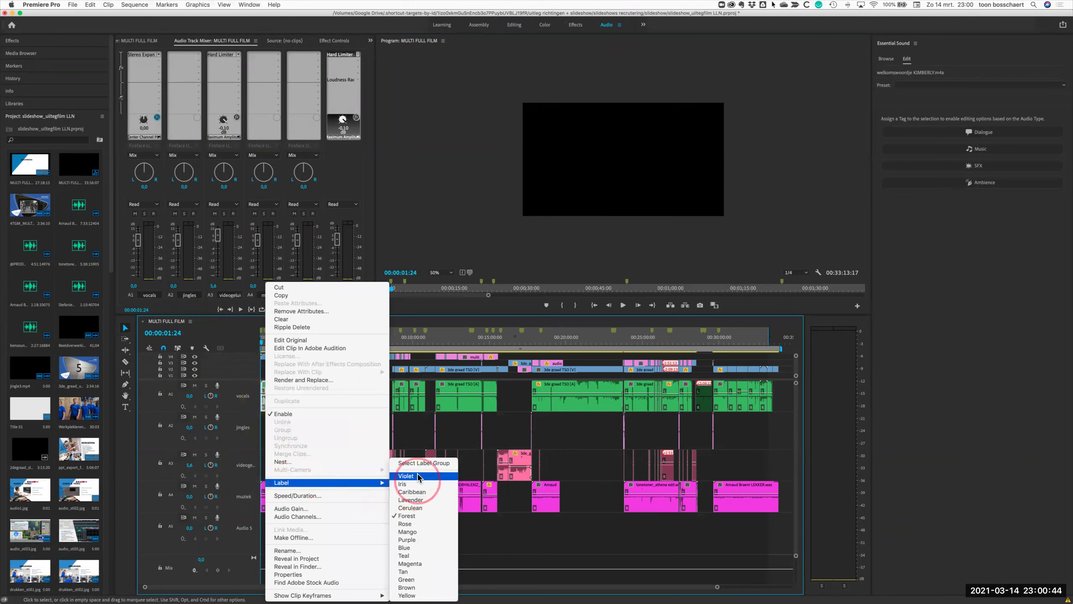
click(399, 434)
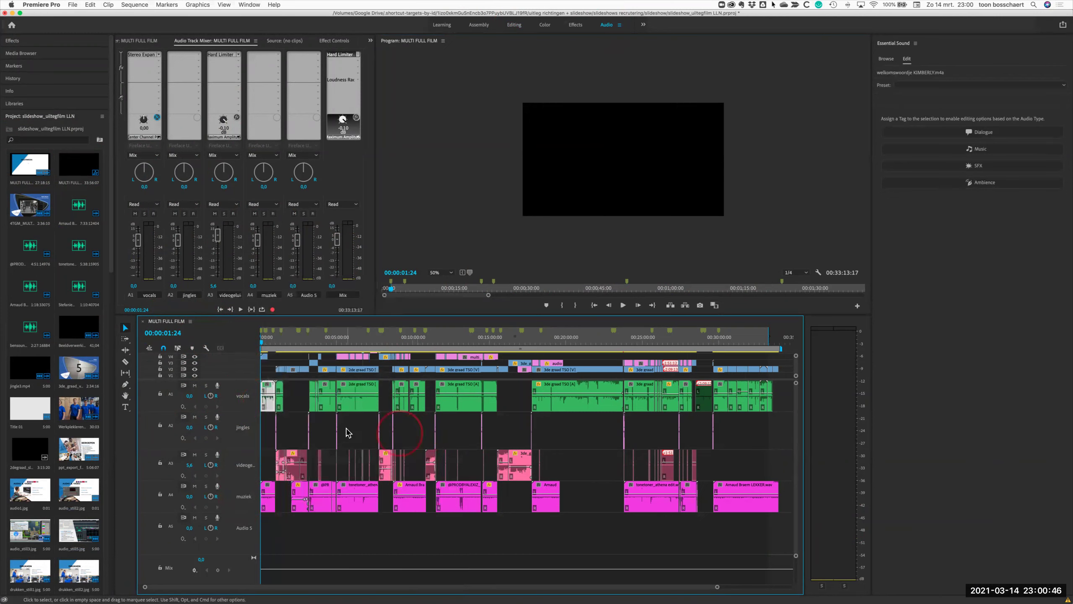
click(415, 447)
click(237, 408)
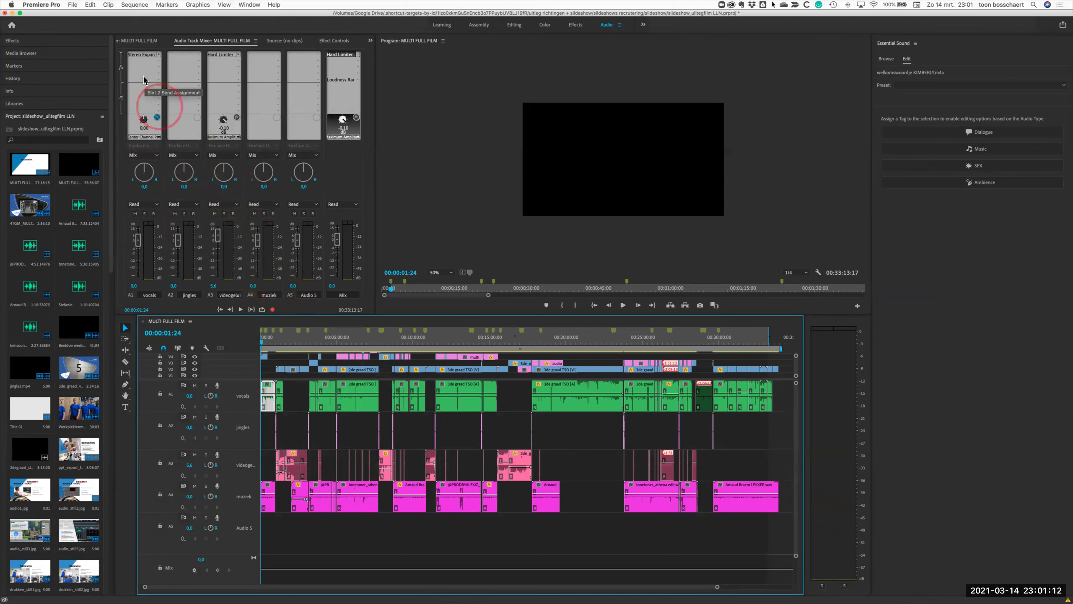
click(120, 55)
click(120, 55)
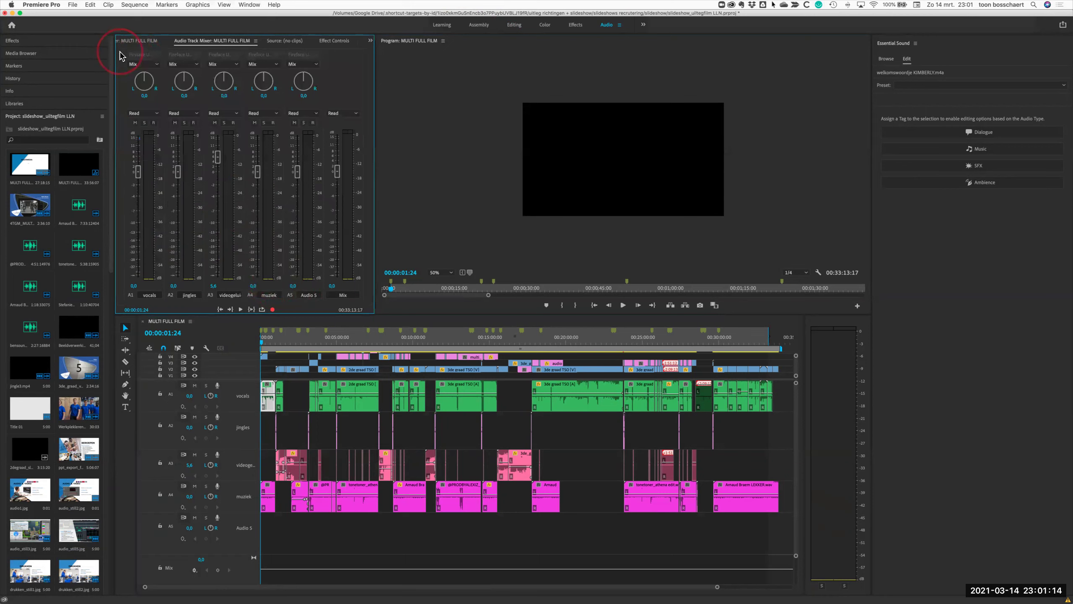
click(121, 55)
click(121, 55)
click(121, 55)
click(121, 55)
click(121, 55)
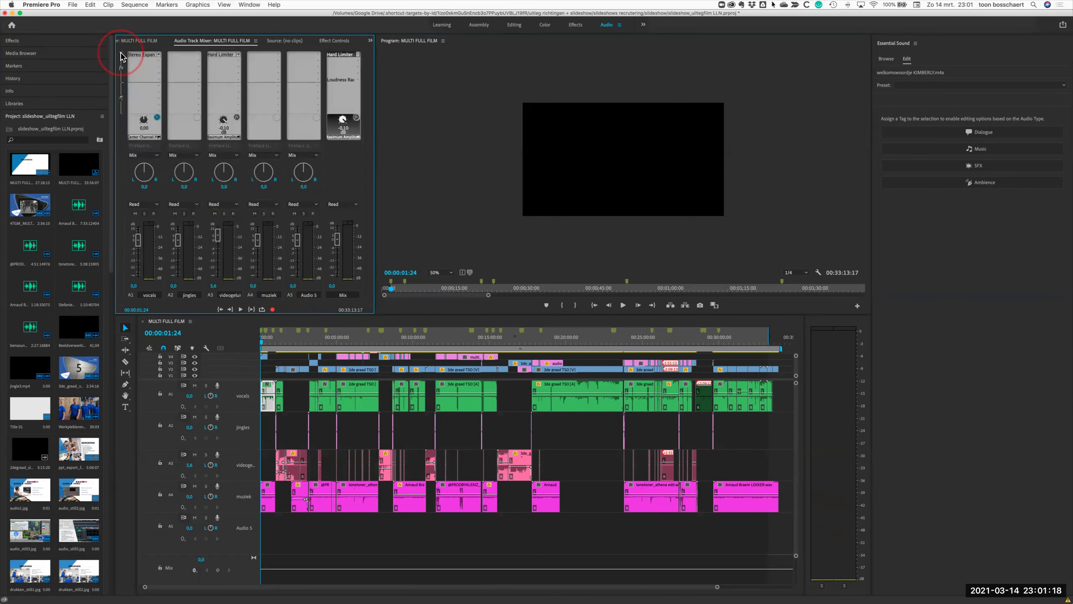
click(122, 55)
click(122, 55)
double_click(144, 55)
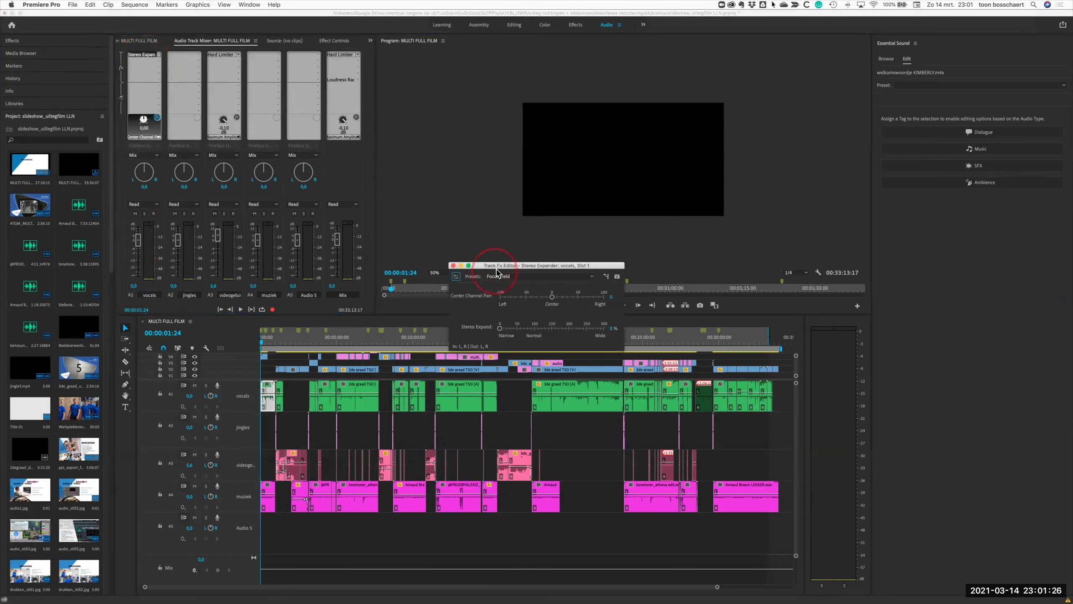
drag(495, 264, 460, 205)
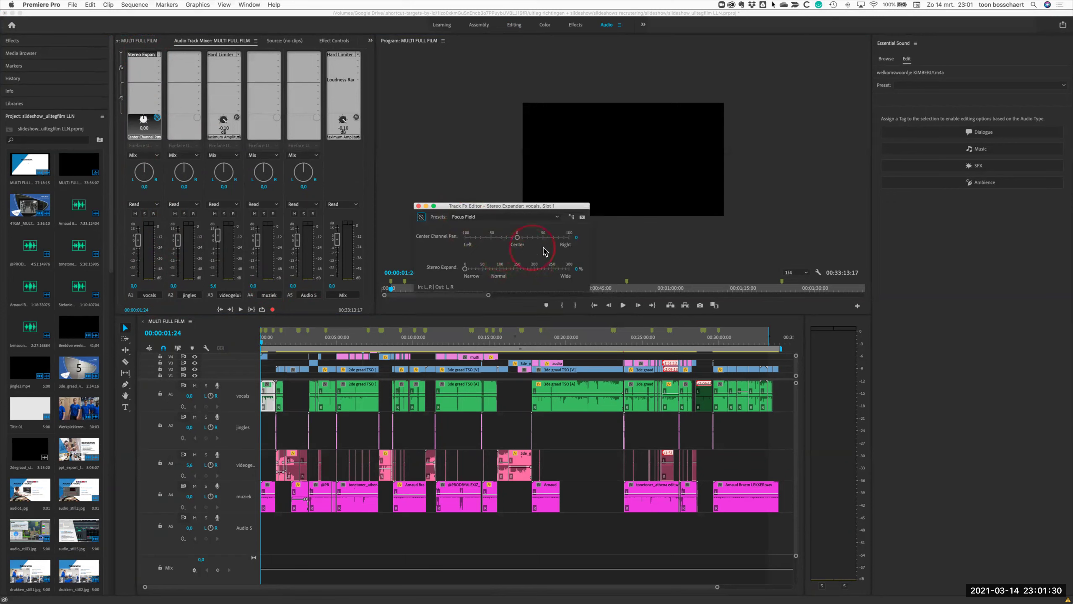
click(465, 269)
click(419, 206)
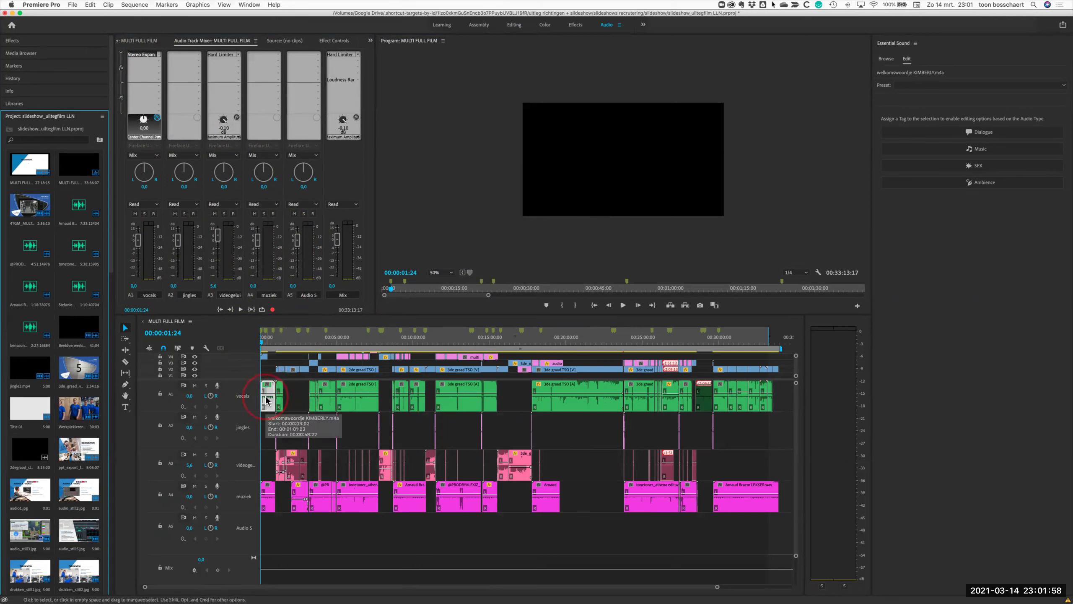
Step: Select the right-hand, then left-hand, vocals clips and tag them all as Dialogue
click(242, 402)
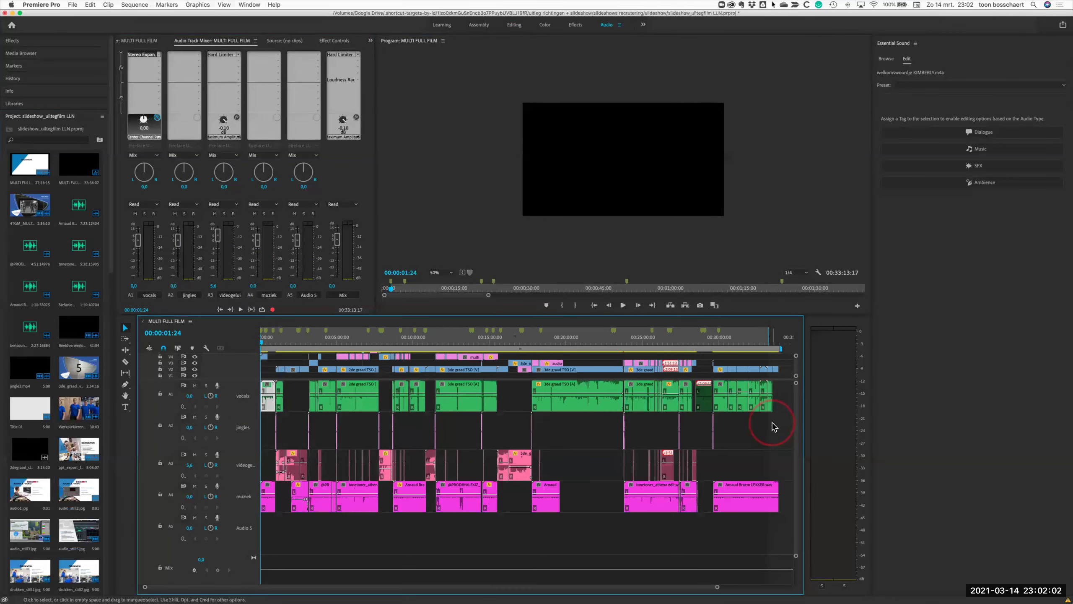
drag(775, 408, 249, 395)
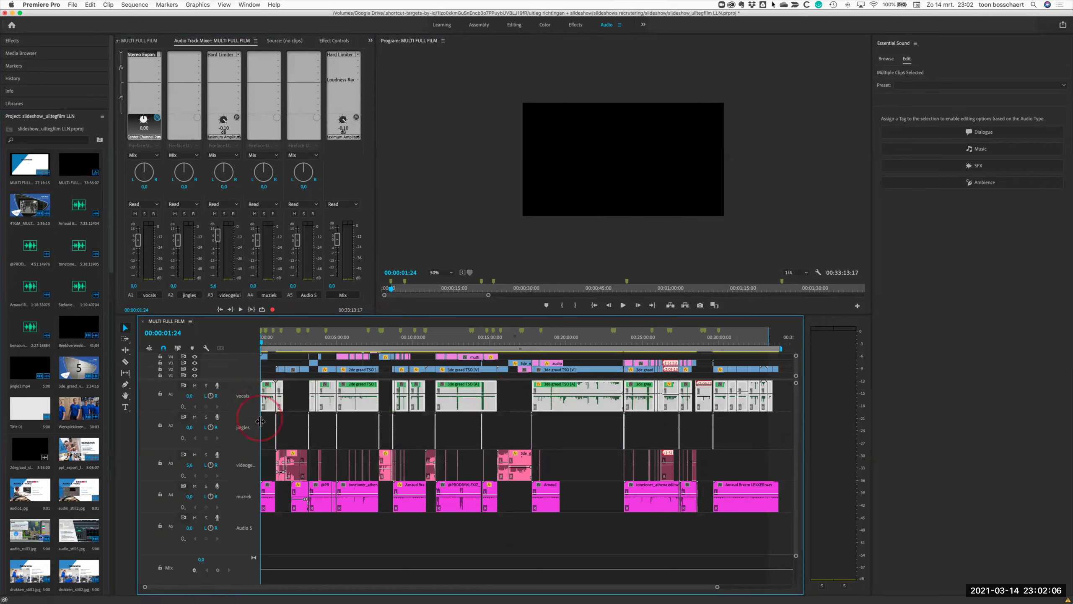
drag(515, 400, 786, 402)
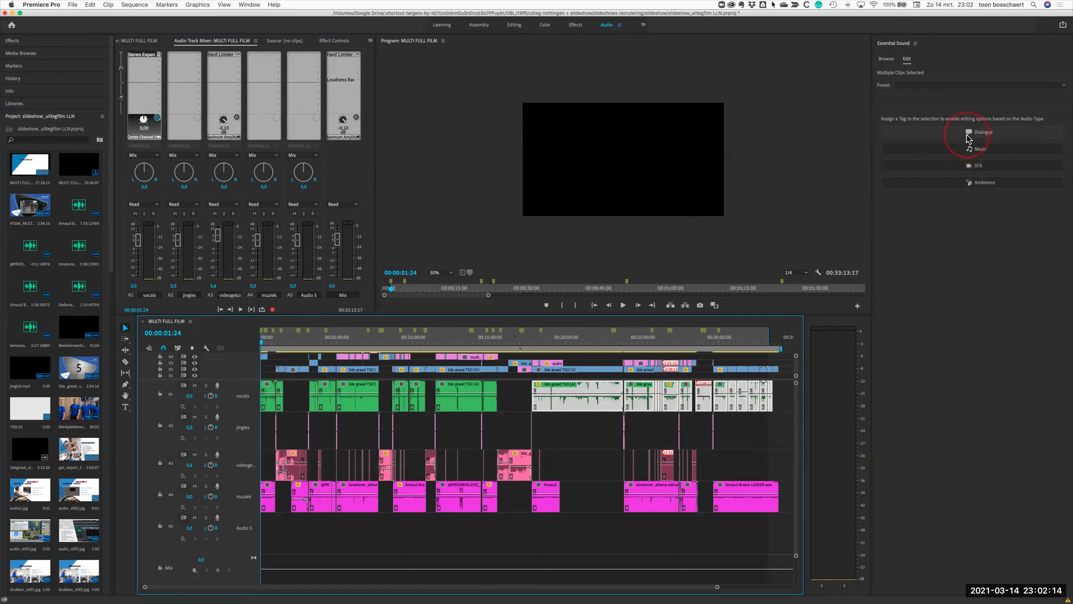
click(967, 134)
drag(507, 397, 261, 385)
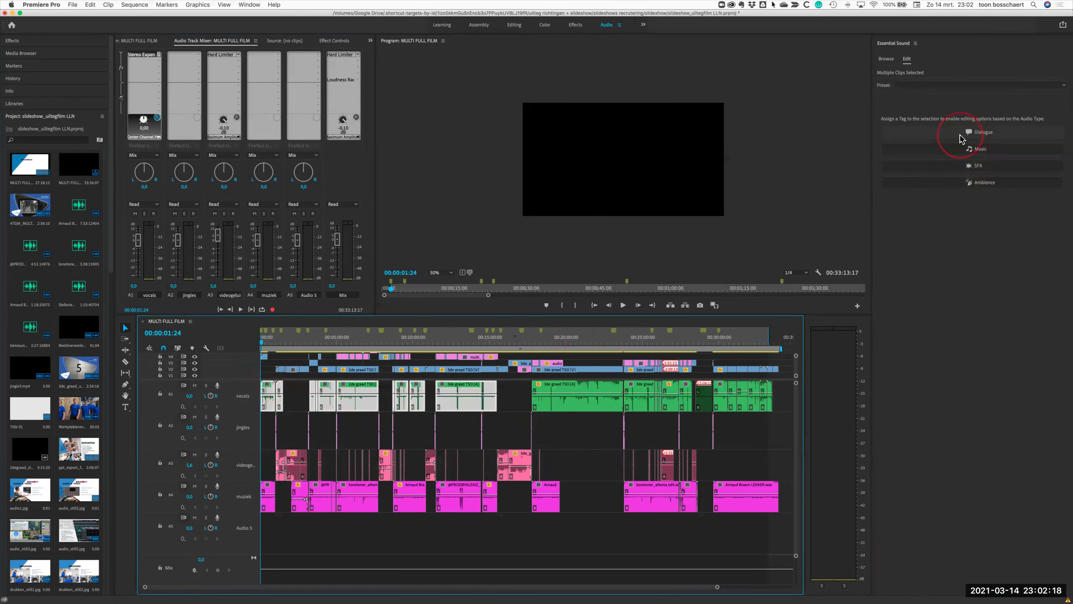
click(962, 136)
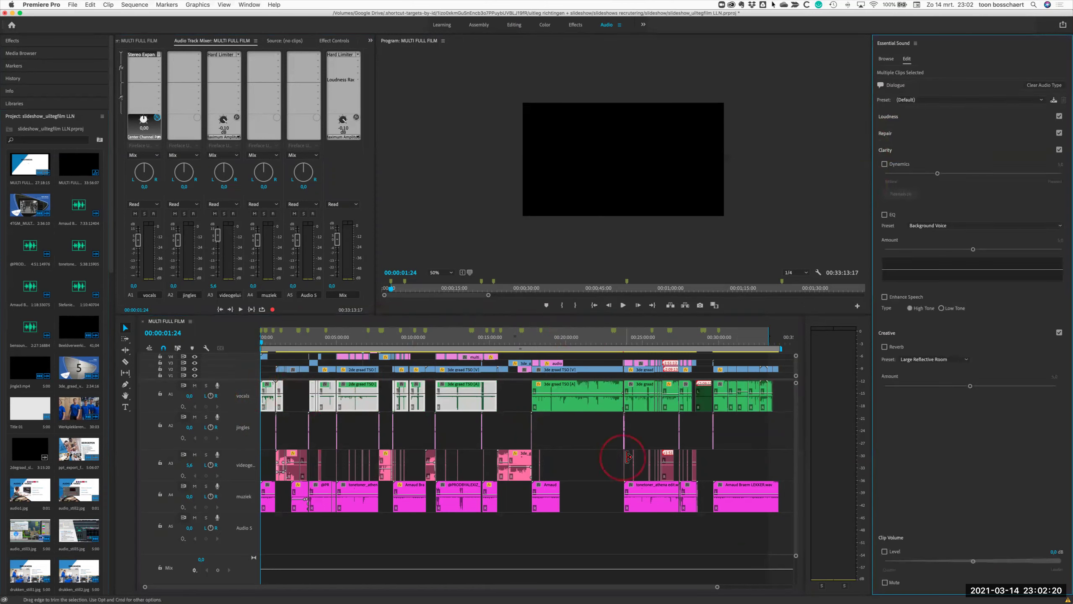
Step: Select the videogeluid and muziek track clips and tag them as Music
drag(748, 431, 254, 458)
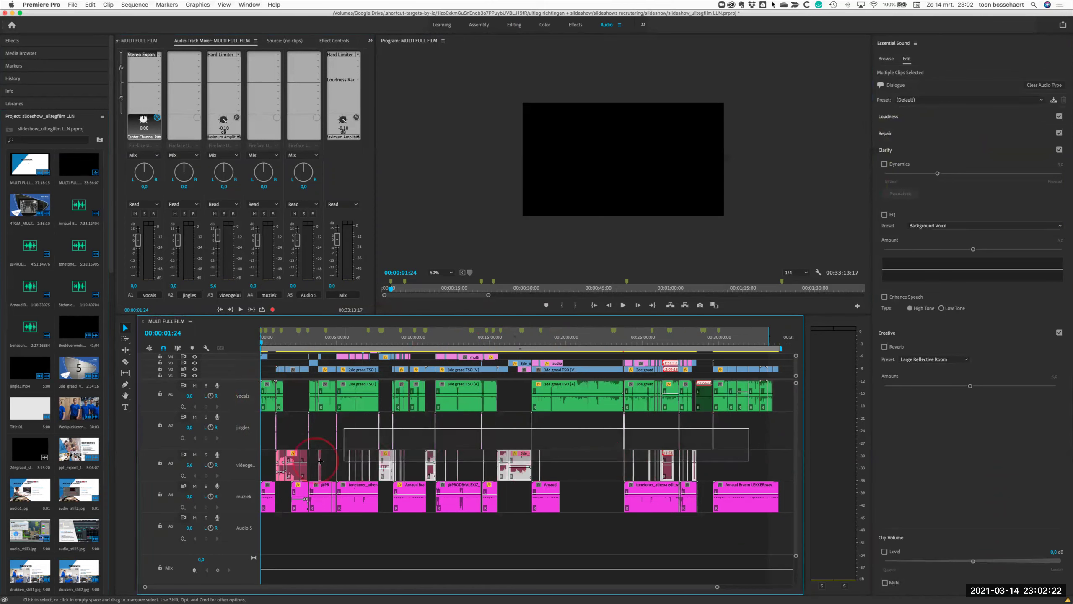
drag(254, 457, 263, 504)
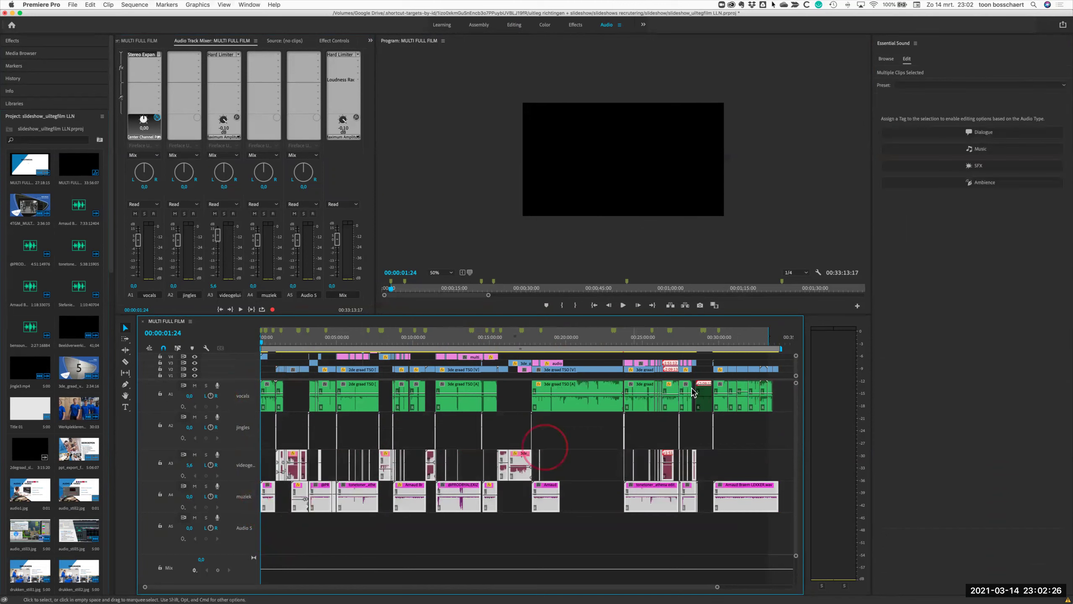
click(968, 151)
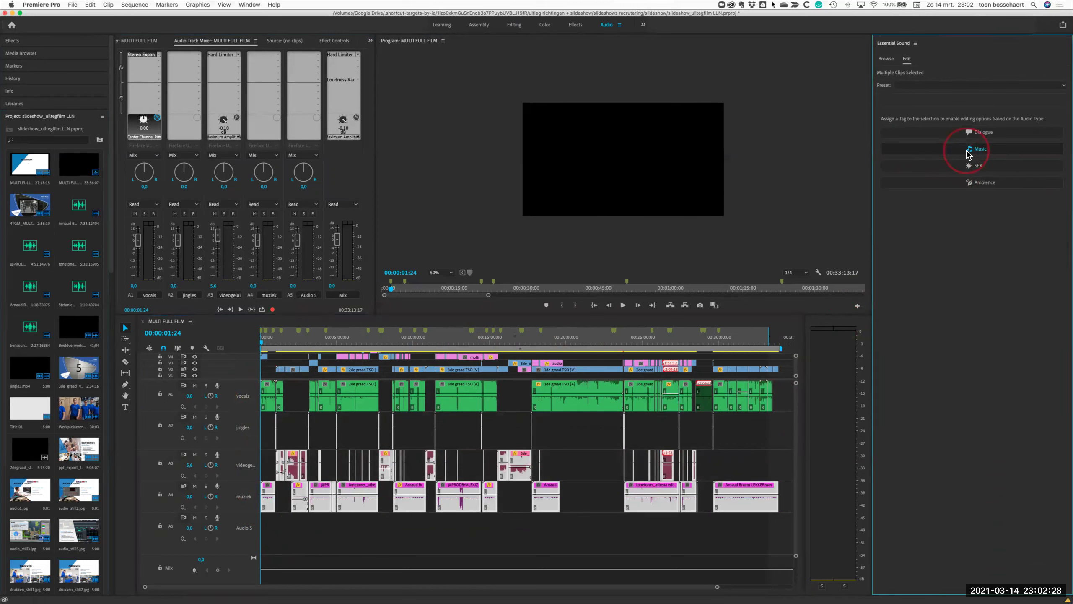
Step: Deselect all clips and select the first vocals clip to inspect its Dialogue settings
scroll(291, 431, down, 1)
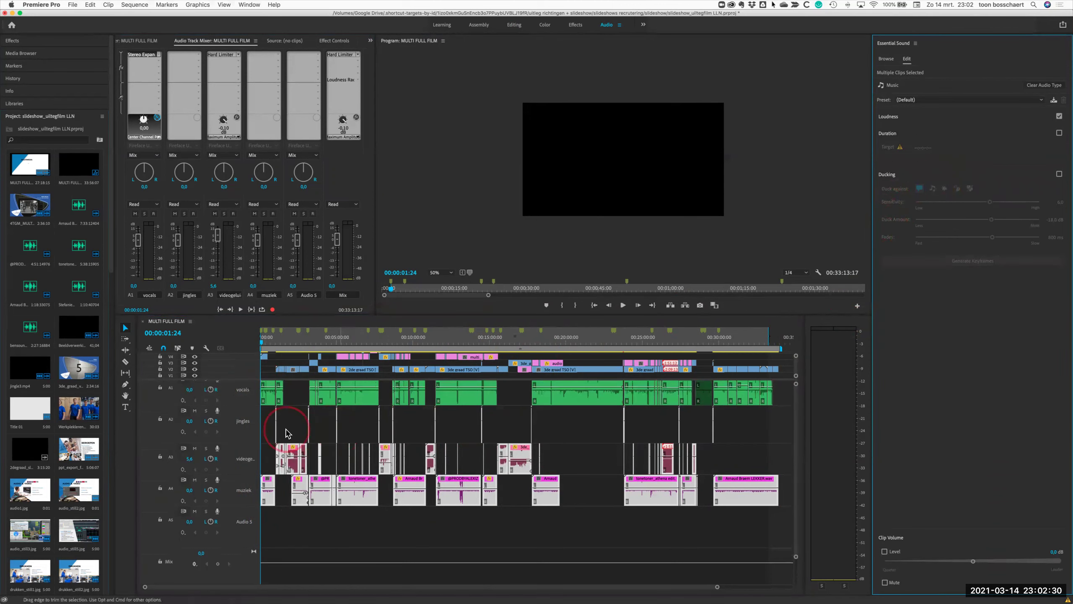
click(296, 431)
scroll(296, 430, up, 1)
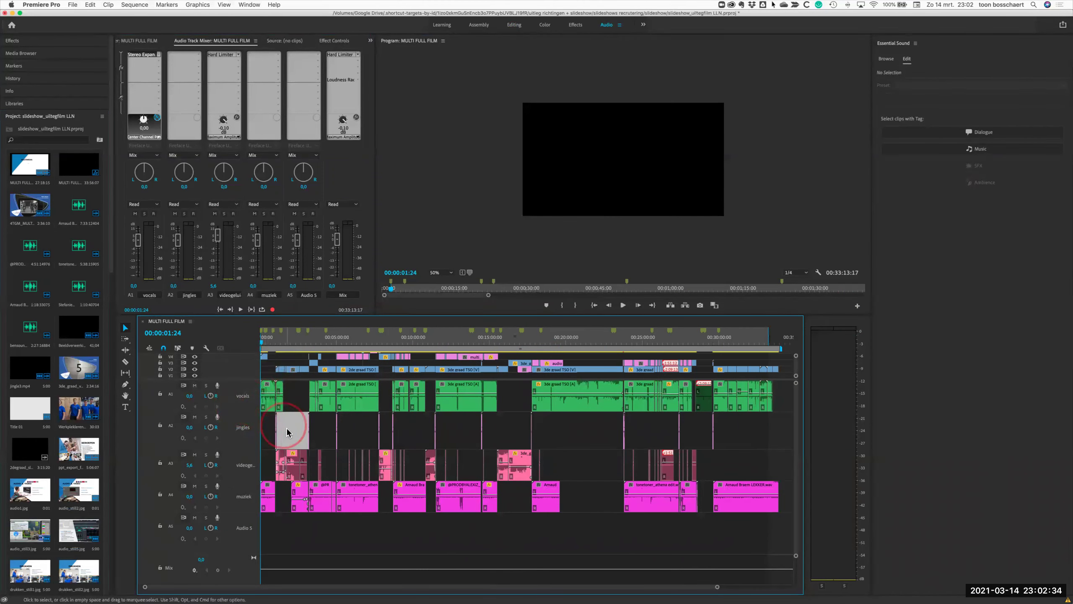
click(316, 433)
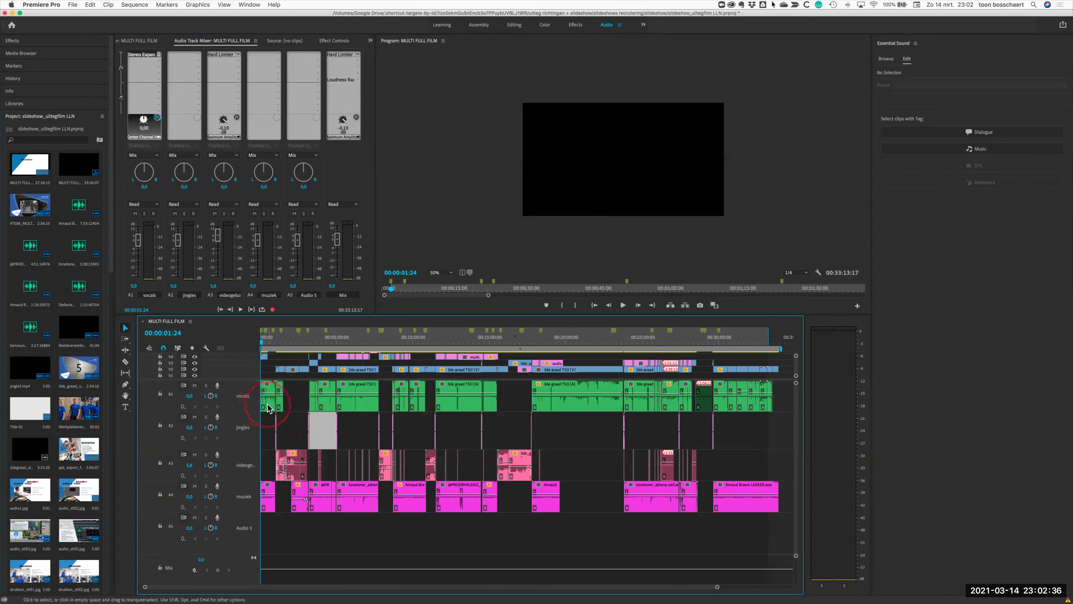
click(267, 408)
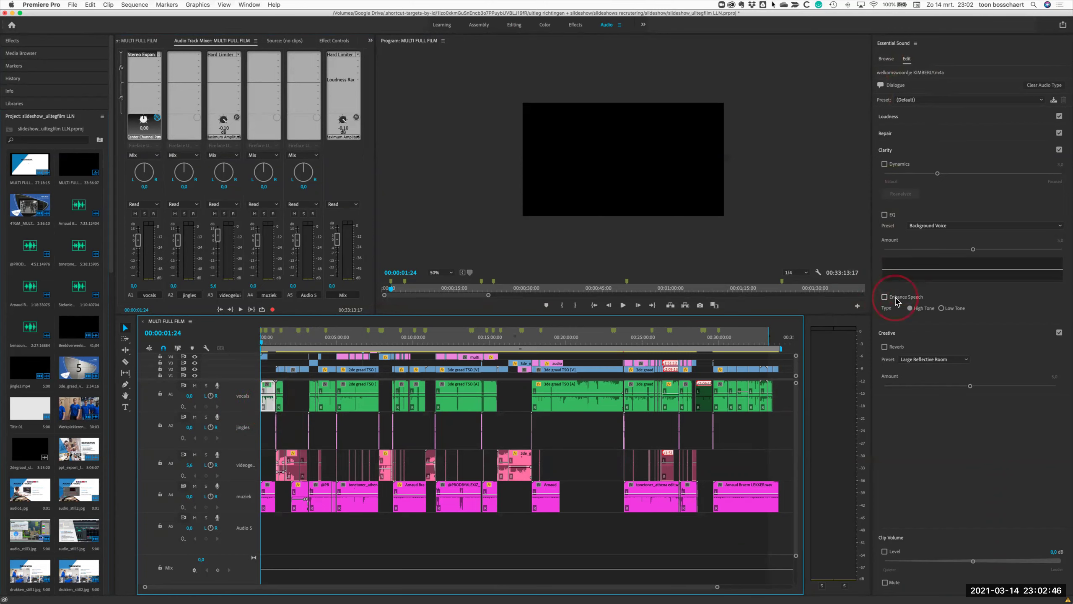
click(457, 500)
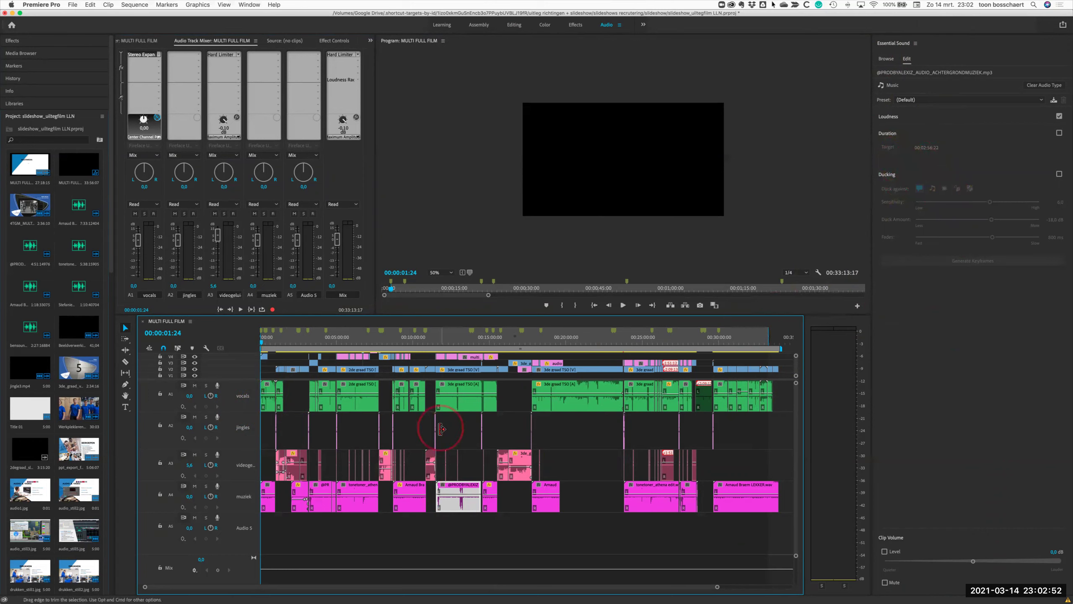
click(725, 465)
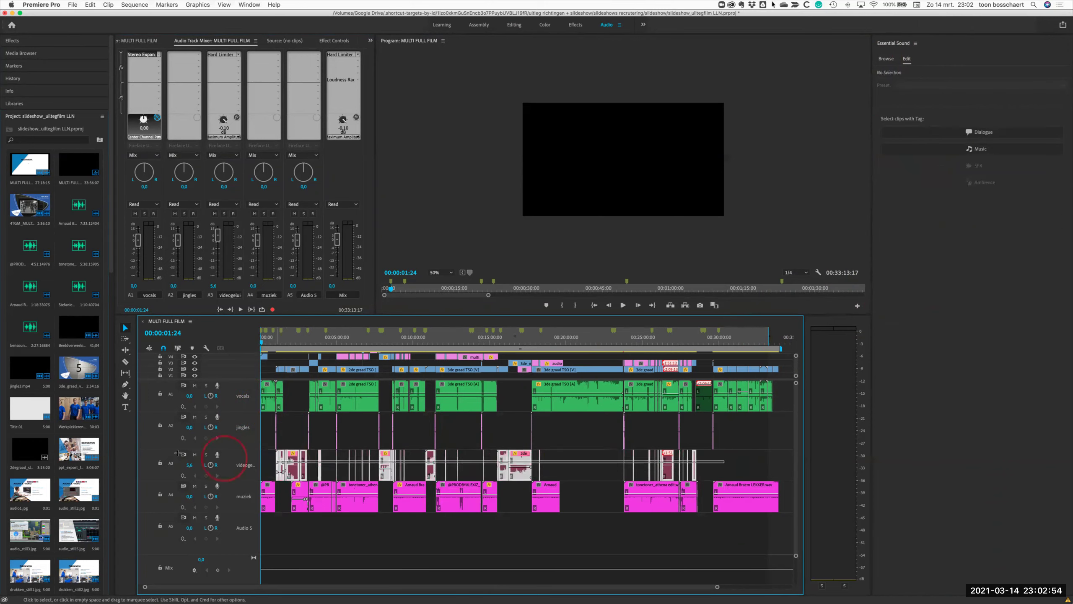
drag(725, 465, 160, 463)
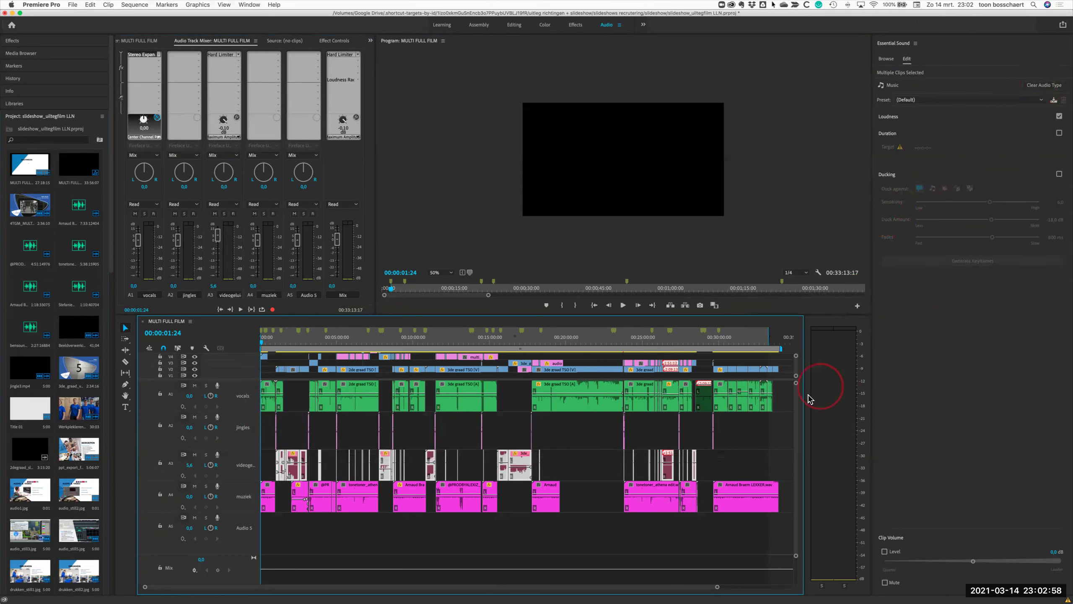
drag(730, 431, 192, 426)
Step: Tag the selected jingles clips as SFX and load the welcome-speech clip's Dialogue settings
click(922, 97)
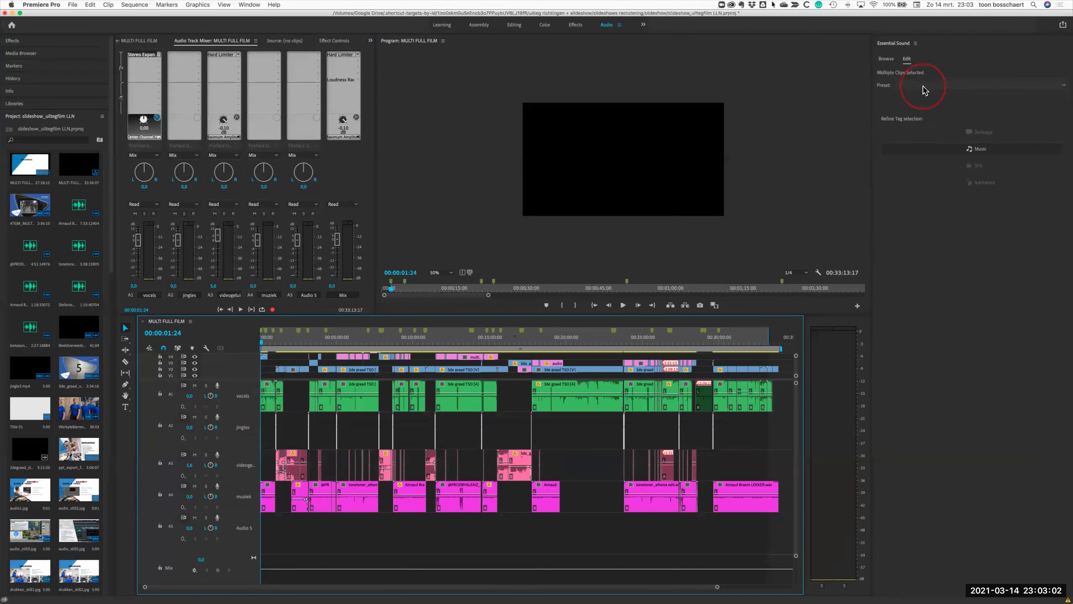
click(953, 152)
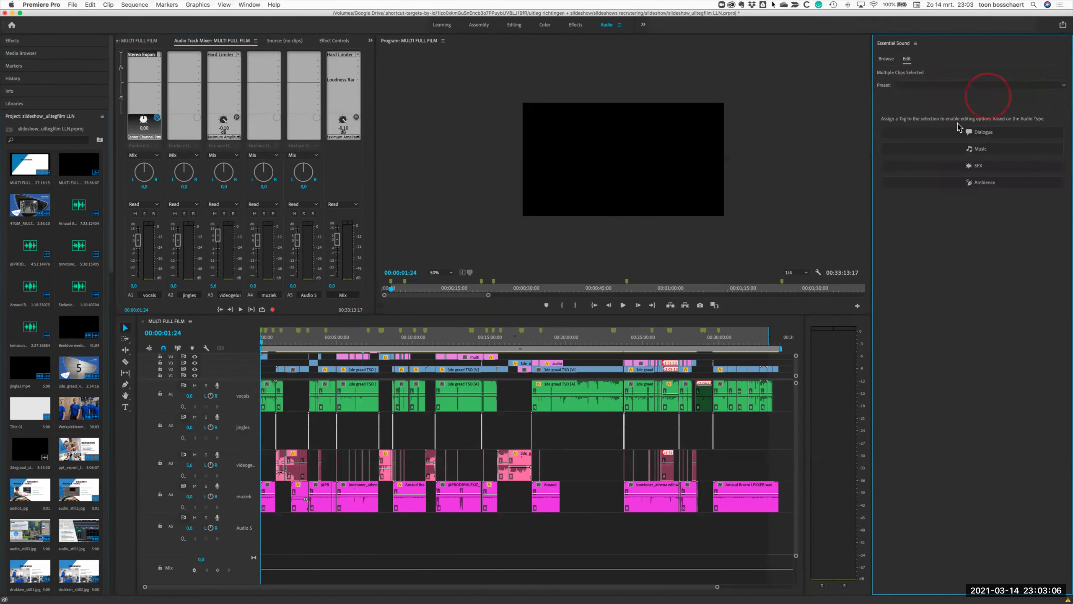
click(976, 169)
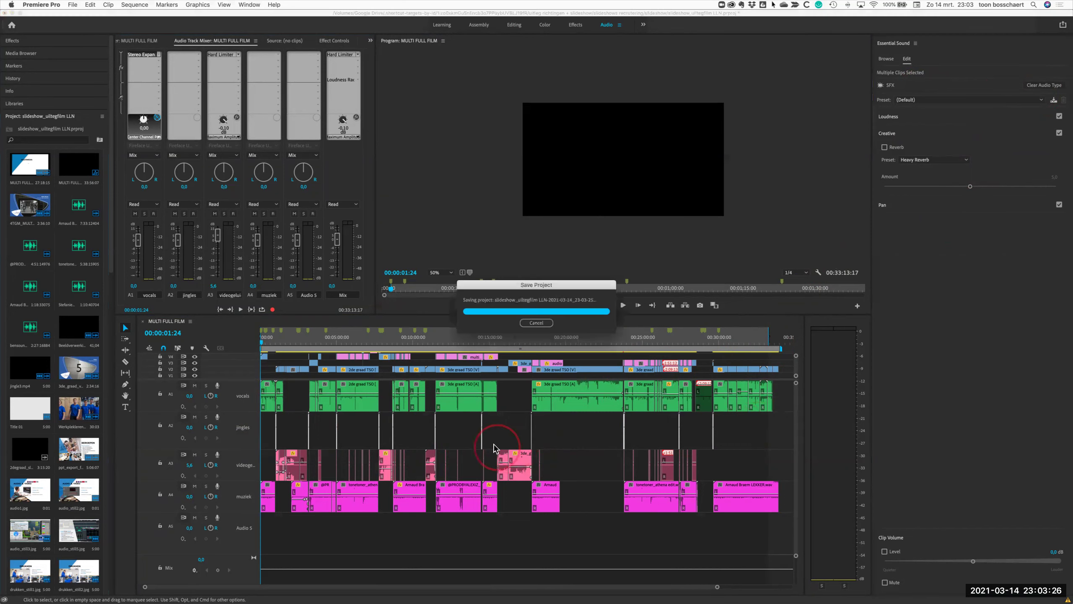
click(268, 398)
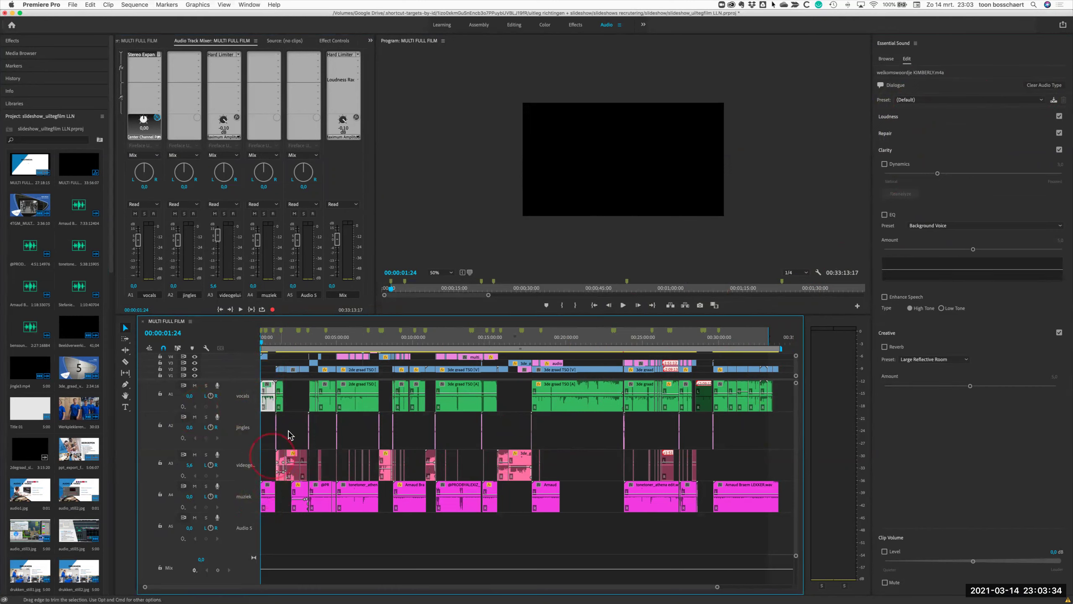
Step: Zoom the timeline around the playhead, fit the whole sequence, and select the jingle3 clip
key(super+z)
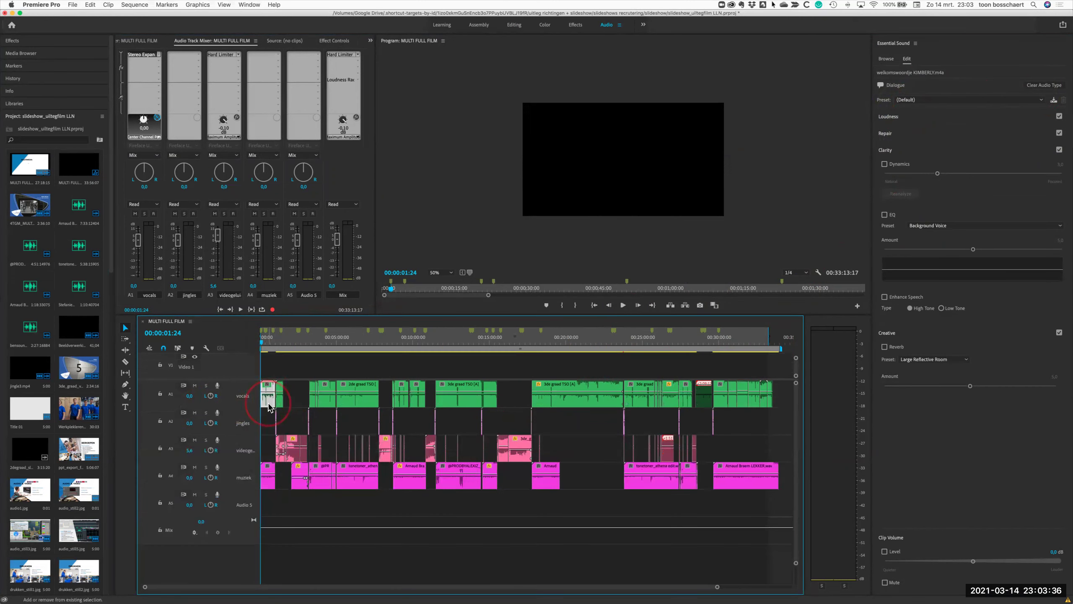
key(super+z)
key(super+z)
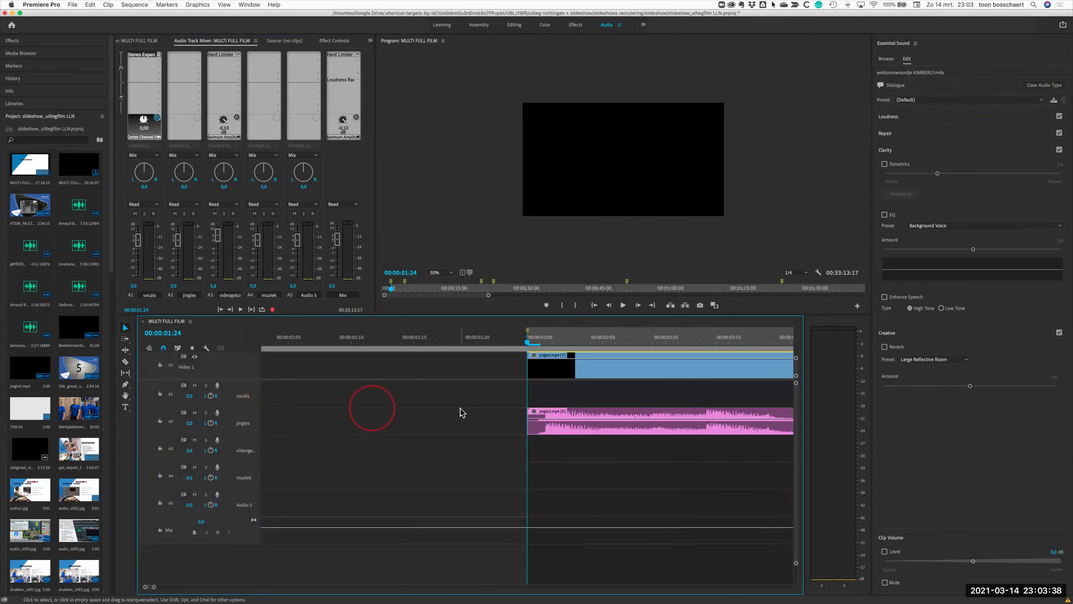
scroll(544, 447, right, 3)
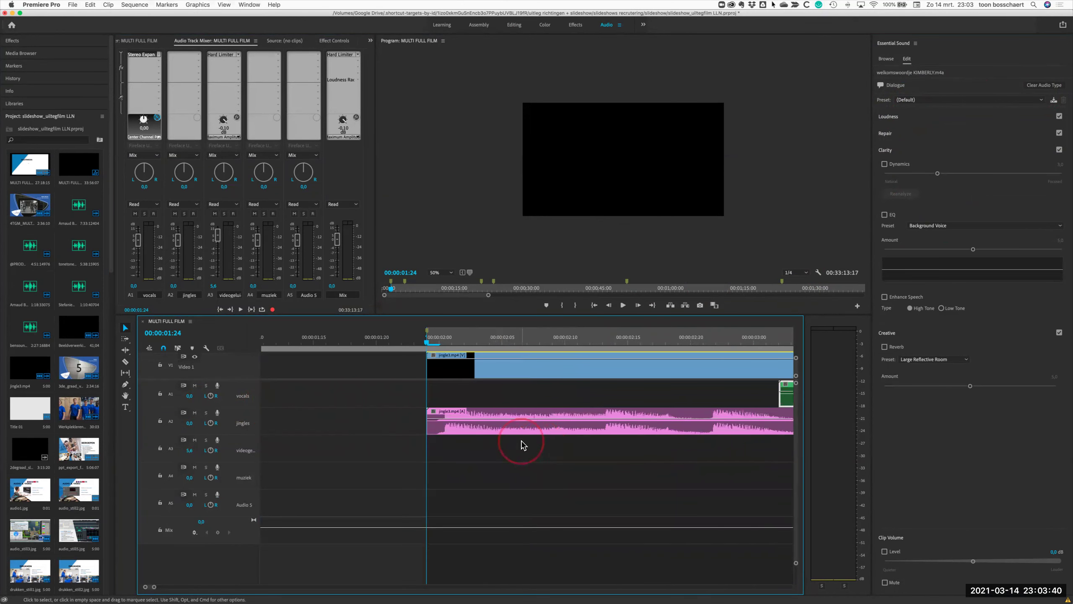
scroll(522, 444, right, 10)
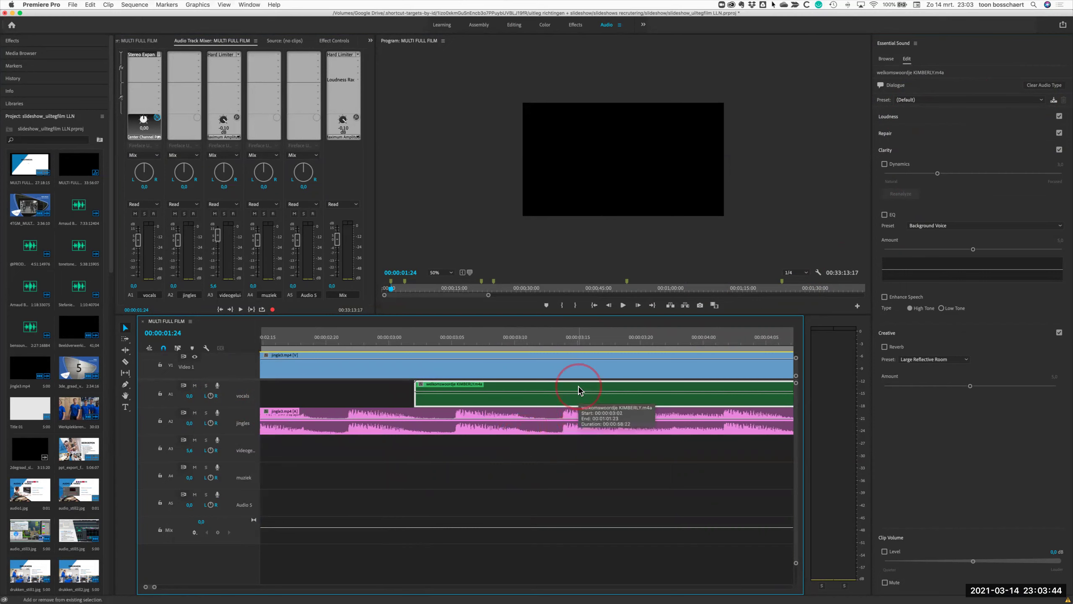
key(backslash)
key(backslash)
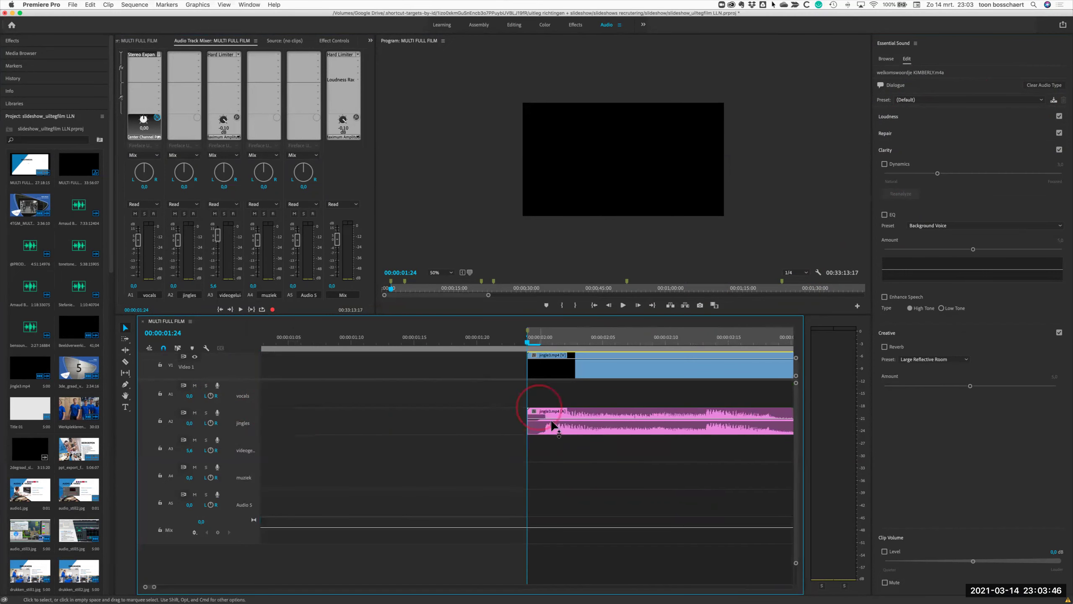
click(581, 421)
Step: Make the vocals track much taller, zoom out to about a minute, and expand Loudness
scroll(581, 422, down, 10)
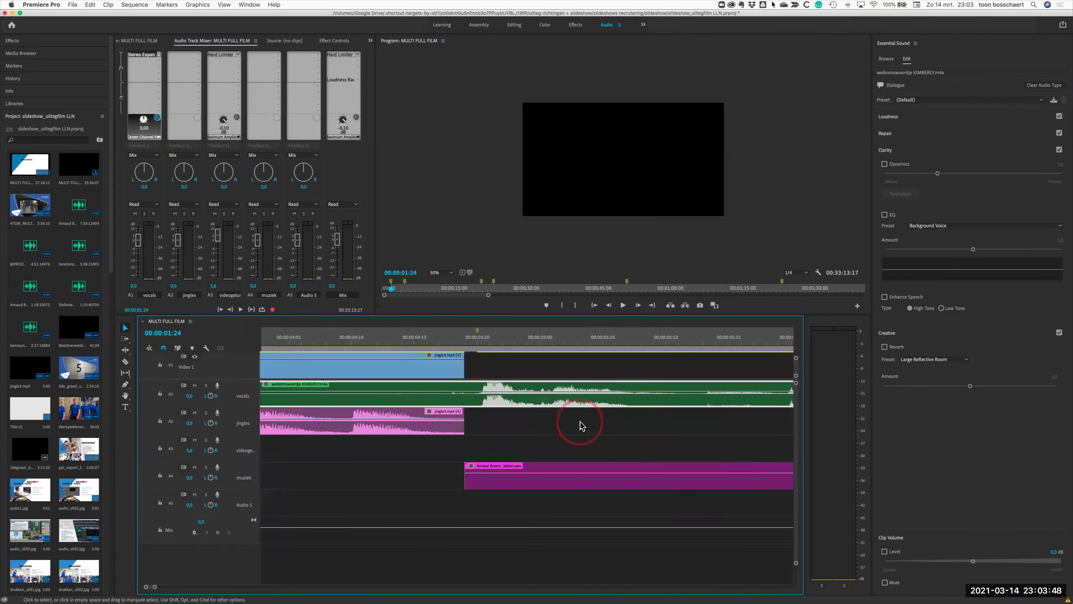
scroll(528, 421, up, 3)
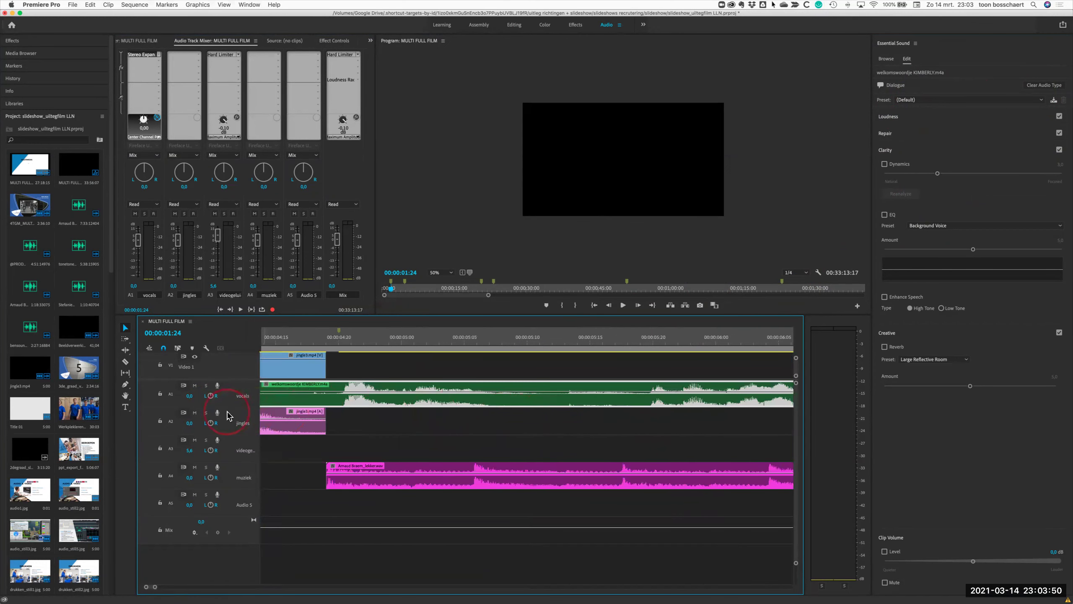
drag(236, 406, 235, 468)
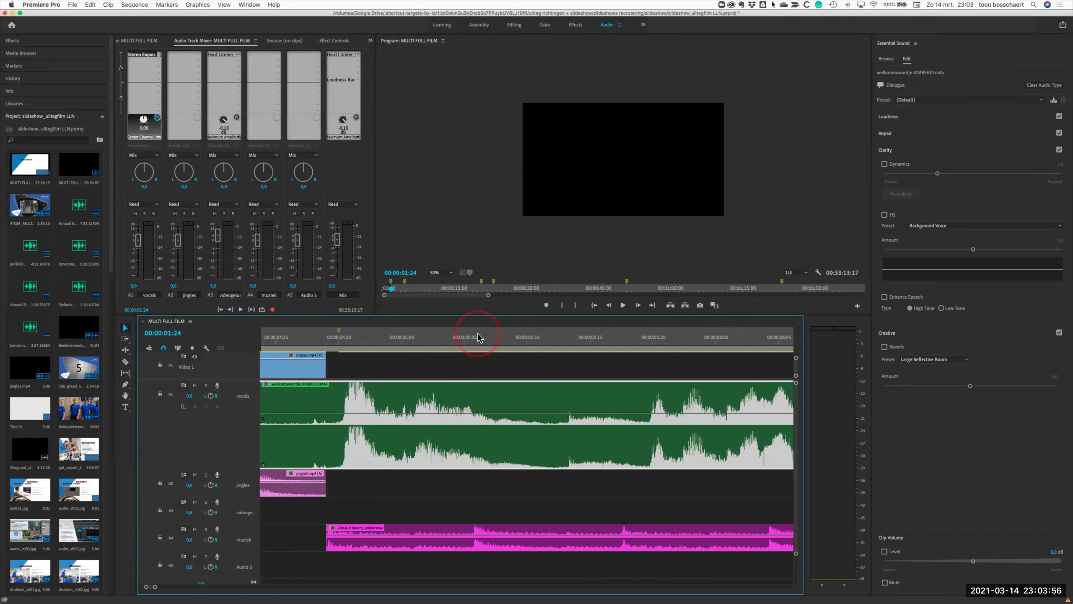
key(minus)
key(minus)
key(minus)
key(minus)
key(minus)
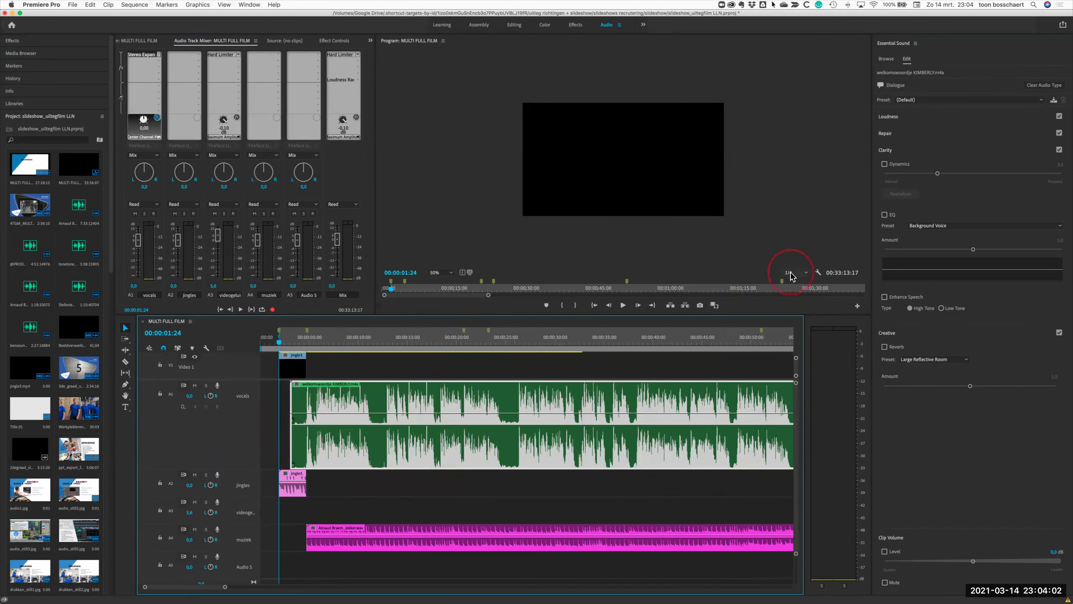
click(890, 120)
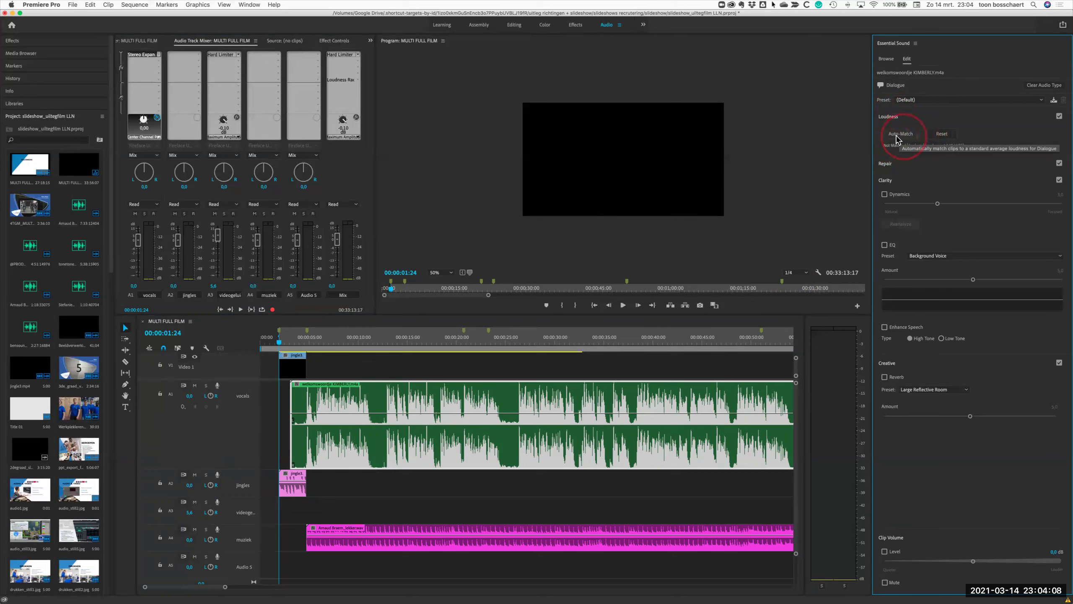
Step: Reset and Auto-Match the welcome-speech dialogue to -23 LUFS, then expand the Repair options
click(941, 135)
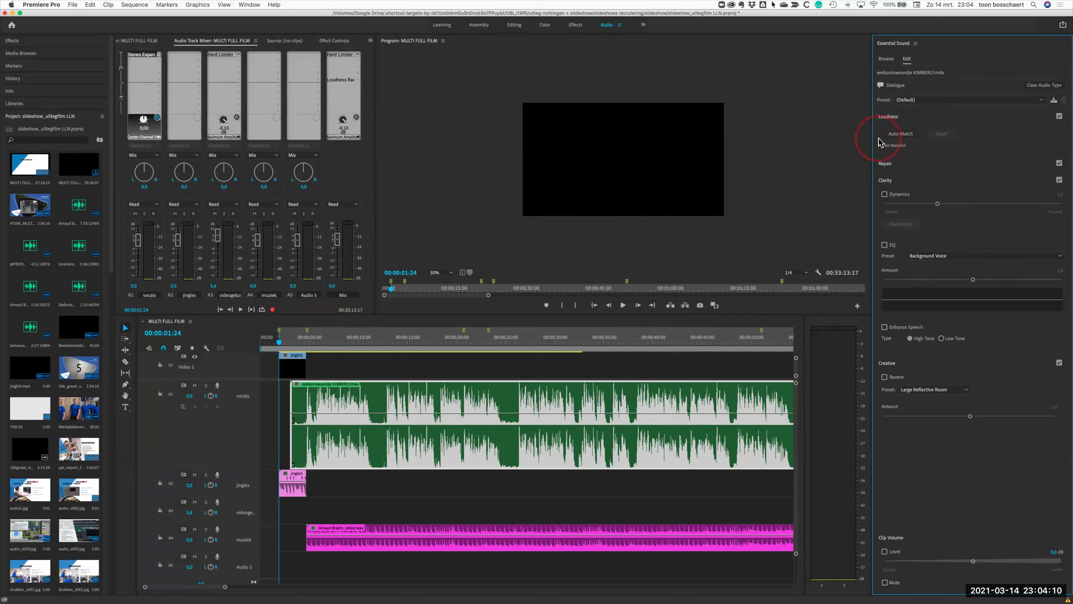
click(899, 133)
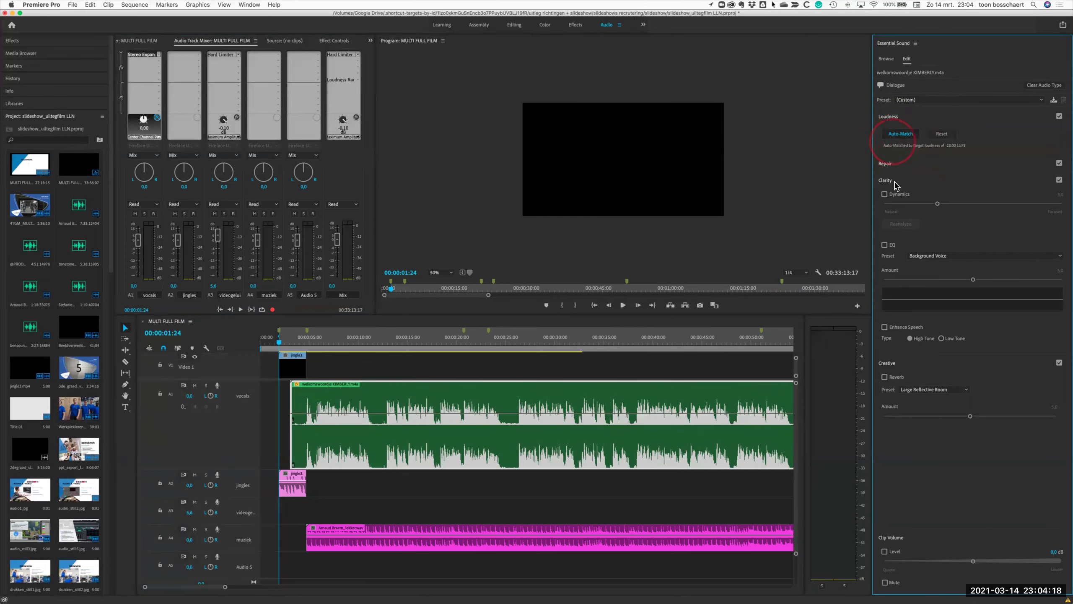
click(887, 164)
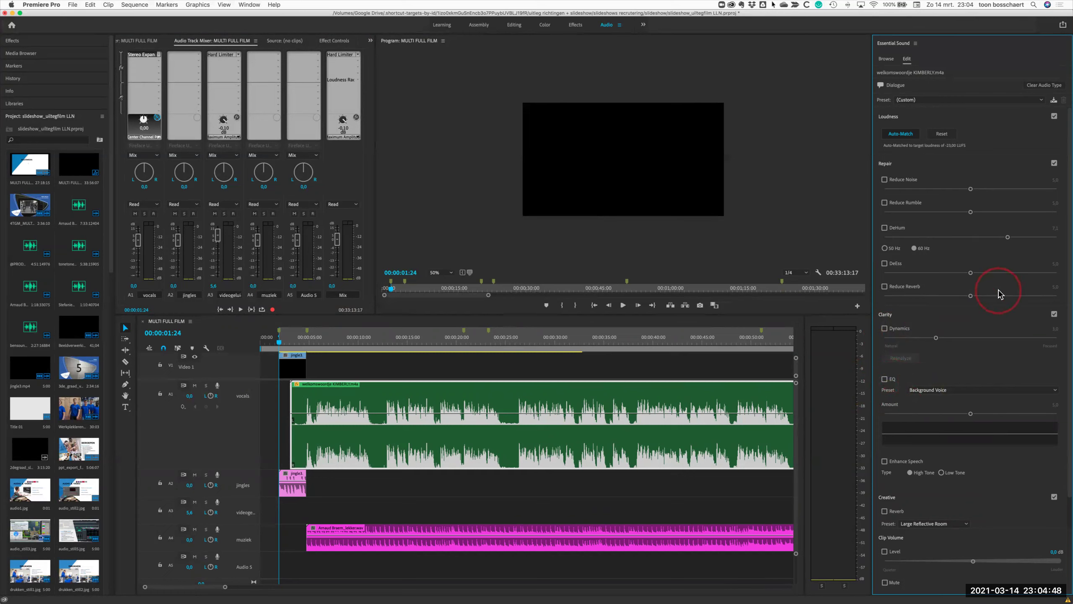
Step: Apply the Balanced Female Voice preset to the welcome-speech dialogue clip
click(924, 102)
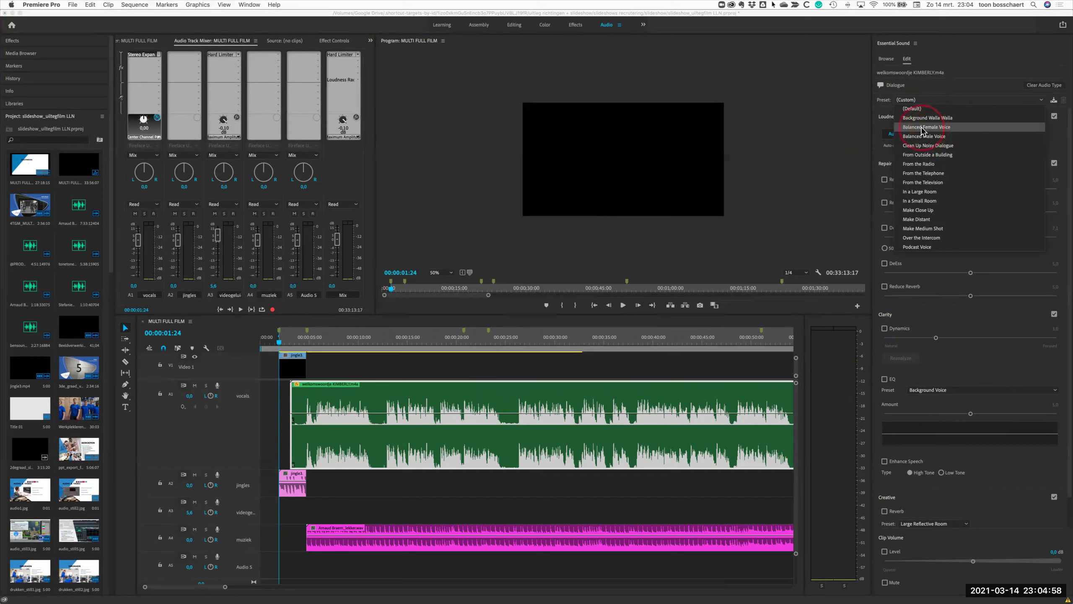
click(922, 127)
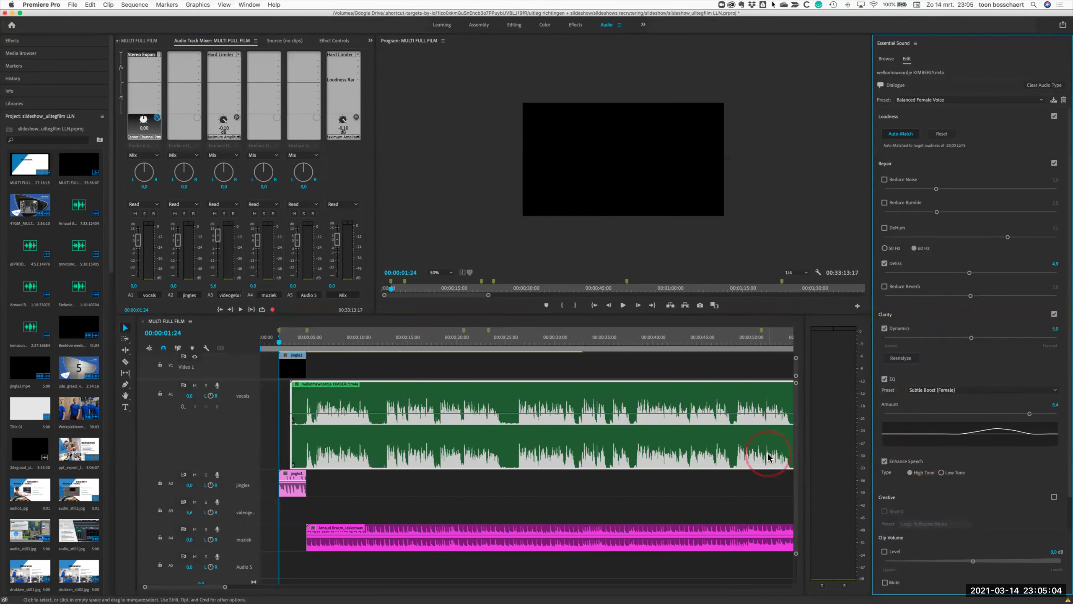
scroll(727, 454, down, 1)
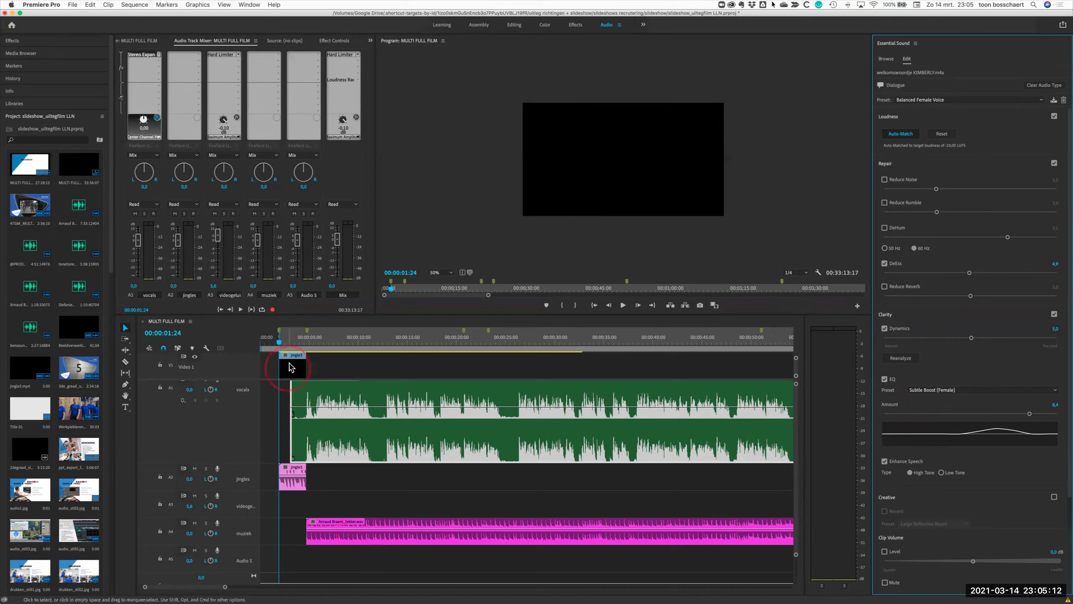
Step: Play the sequence and pull the master Mix fader down to -11,5
key(space)
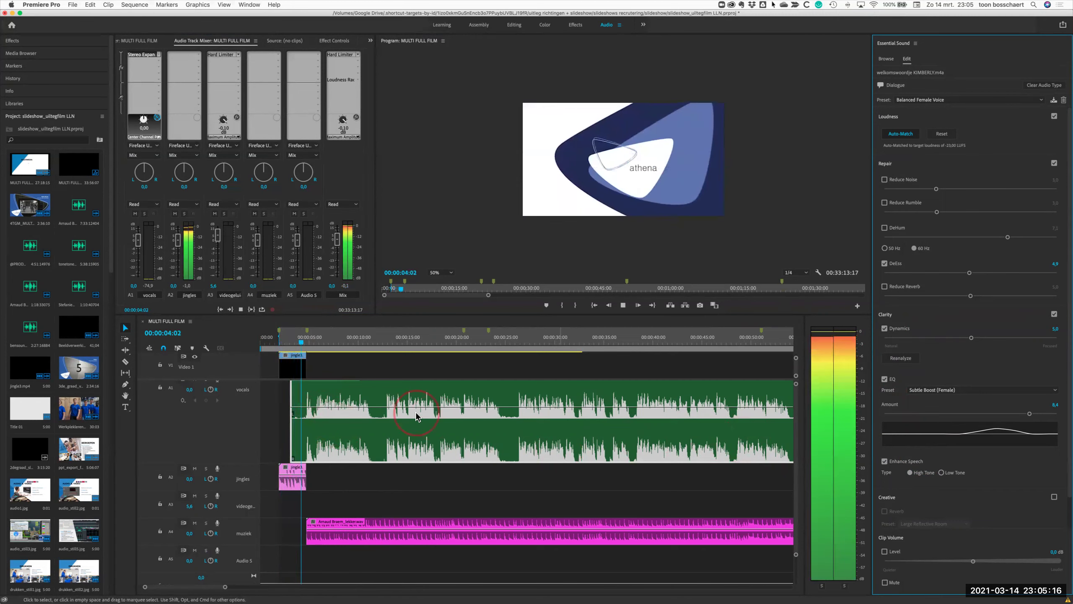
click(343, 236)
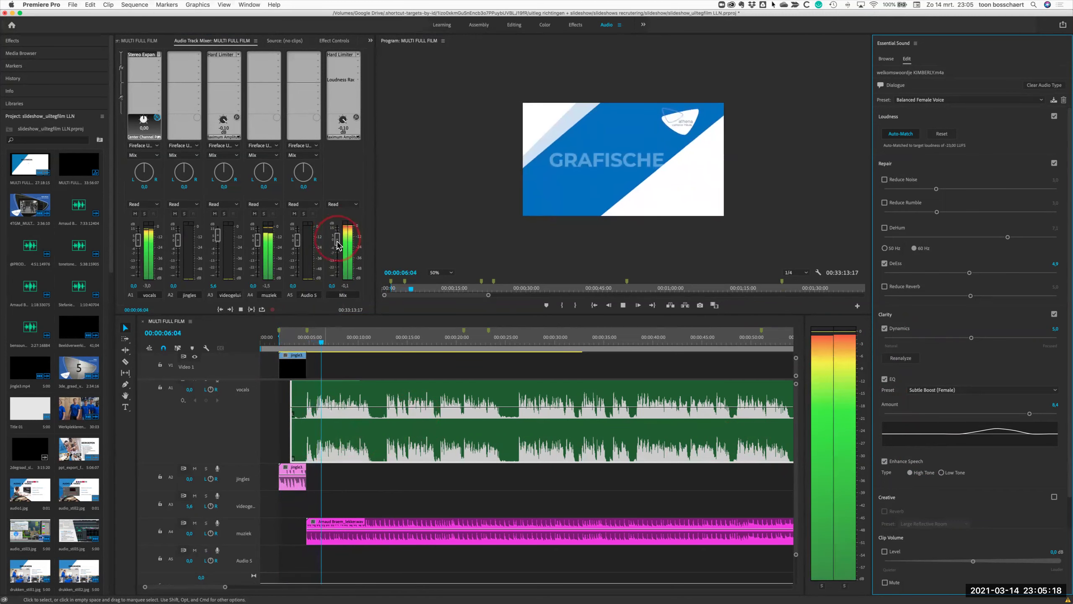
mouse_move(337, 240)
mouse_down()
mouse_move(336, 258)
mouse_move(355, 259)
mouse_up()
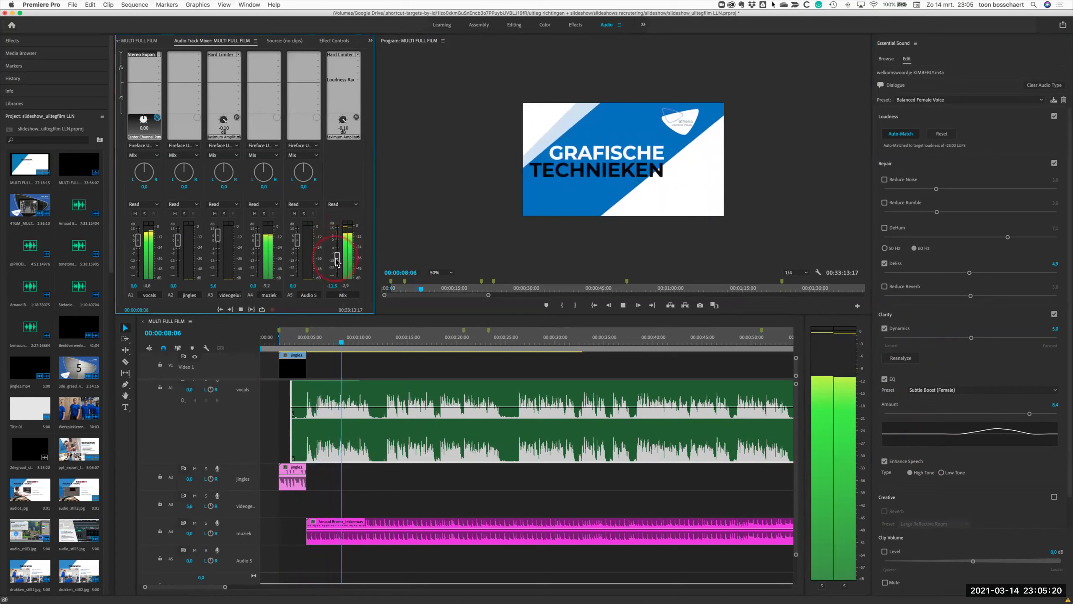
key(space)
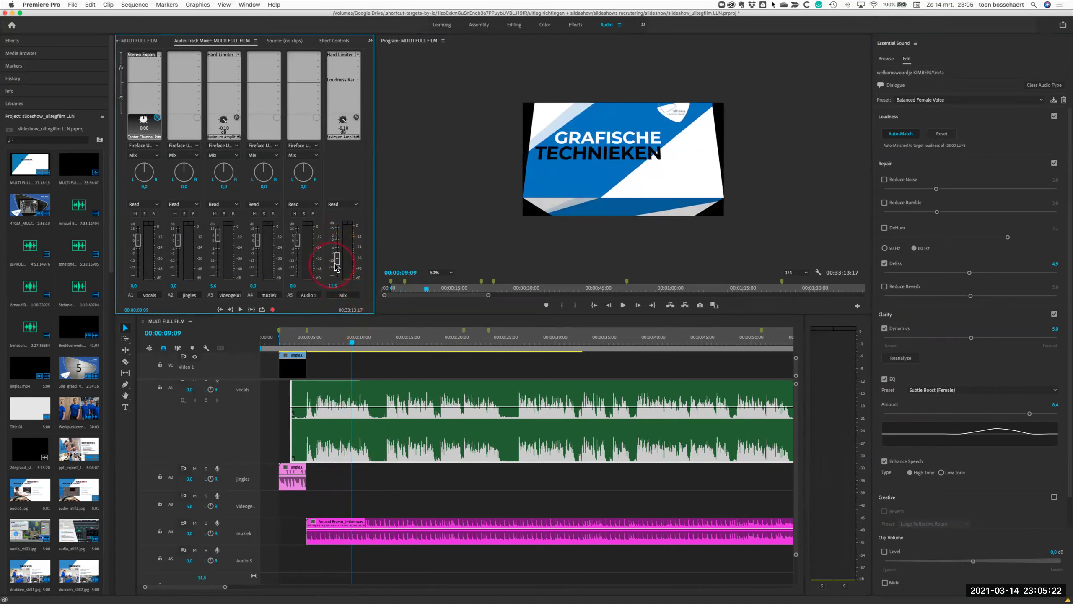
Step: Select the music clip on the muziek track to show its Music settings
click(304, 457)
click(350, 425)
click(431, 537)
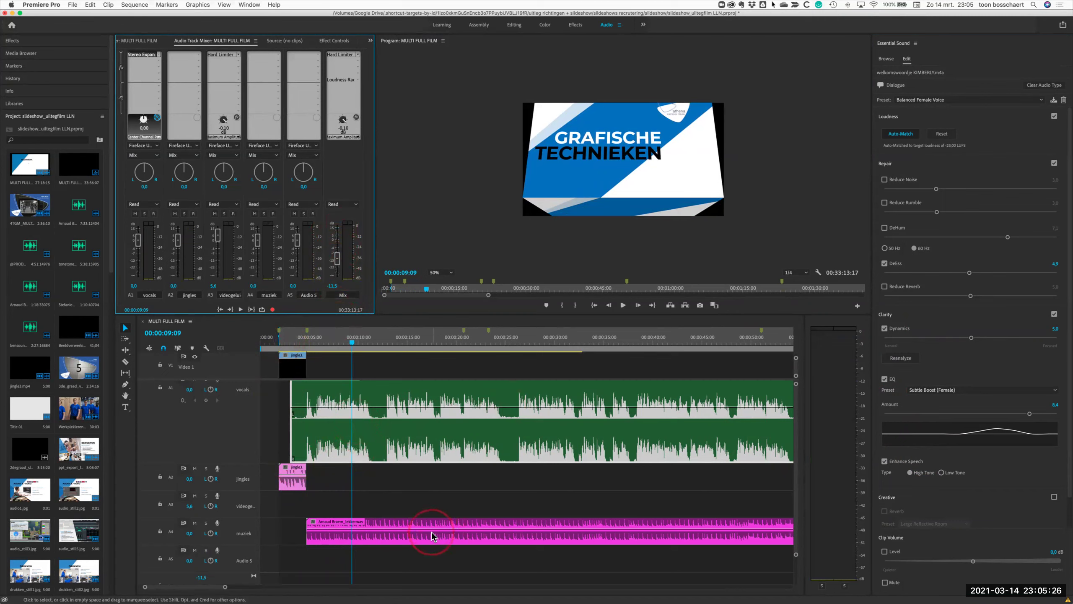
click(338, 537)
click(385, 535)
click(519, 524)
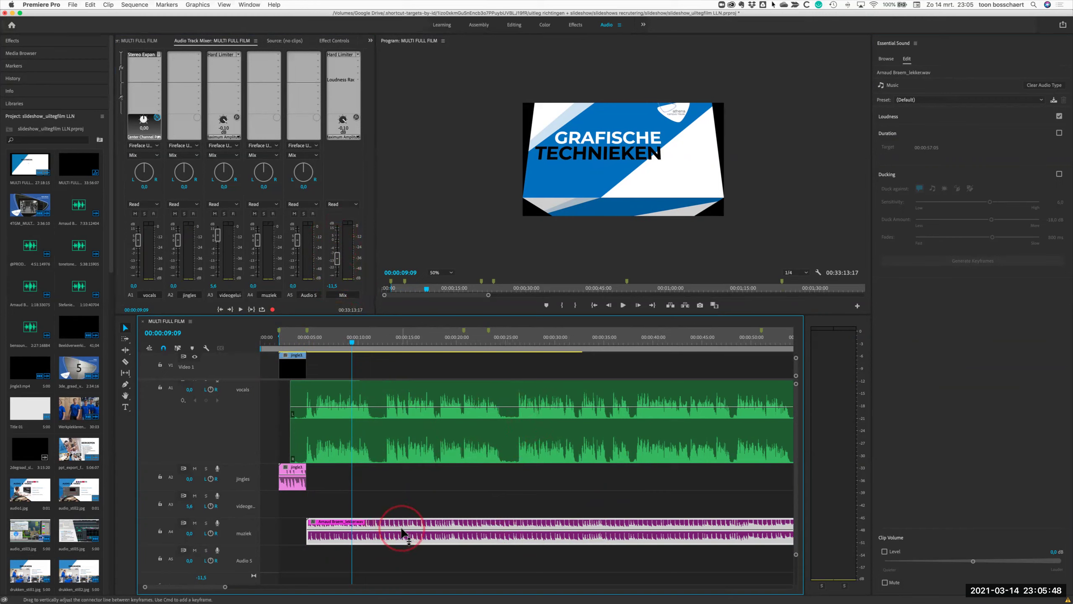
Step: Enlarge the muziek track and switch on Ducking for its music clip
mouse_move(402, 534)
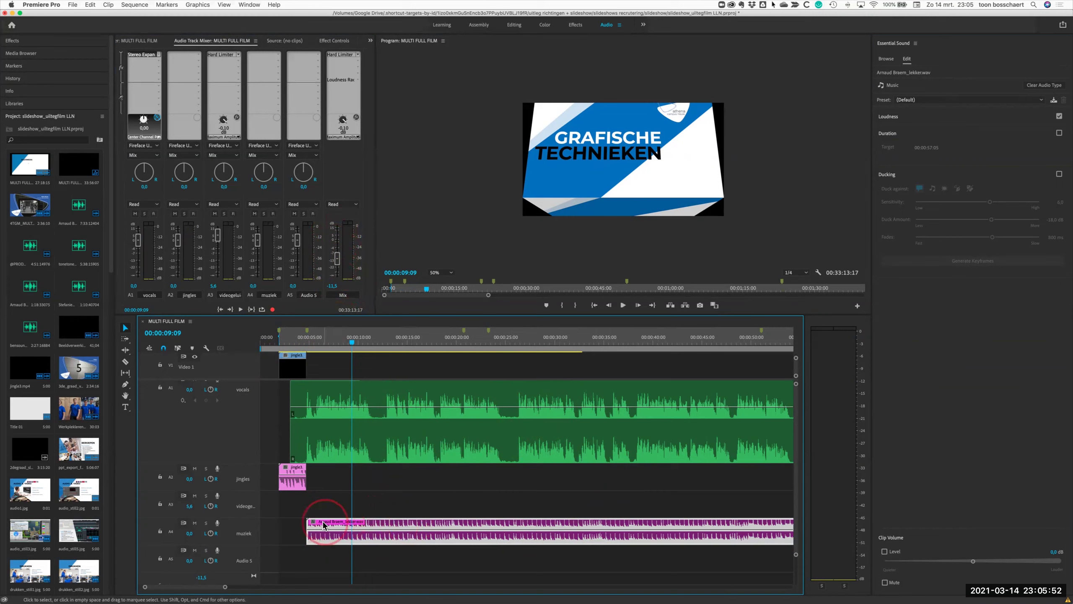
drag(246, 550, 247, 575)
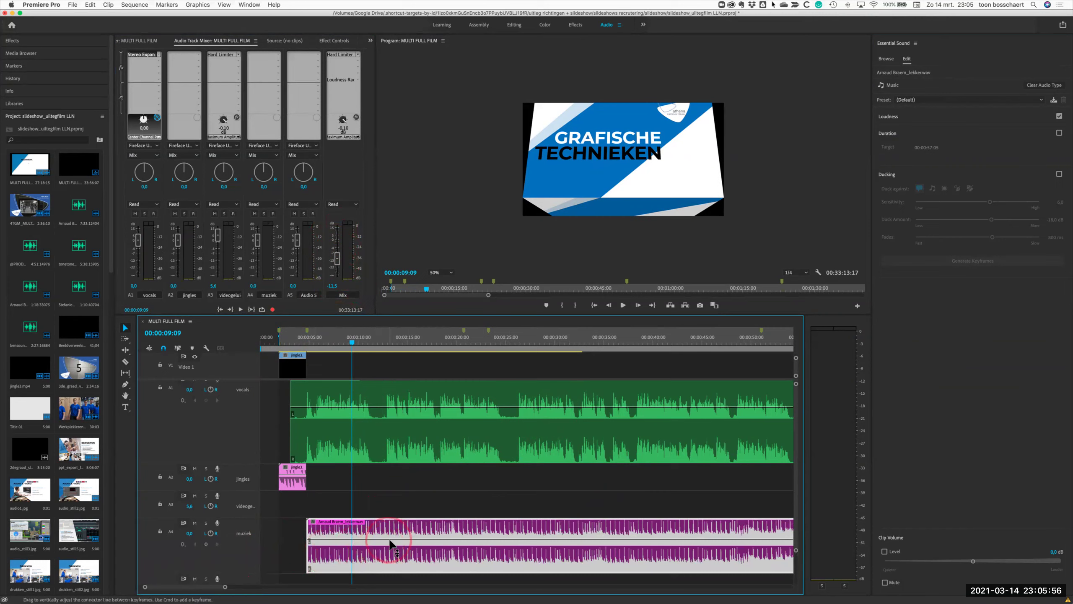
click(1051, 87)
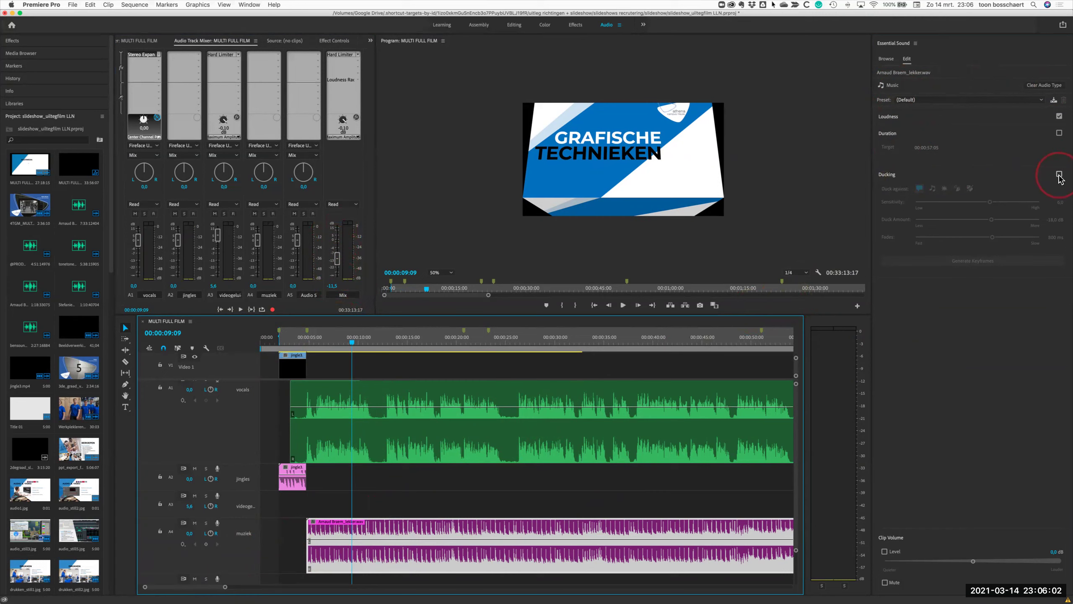
click(1059, 175)
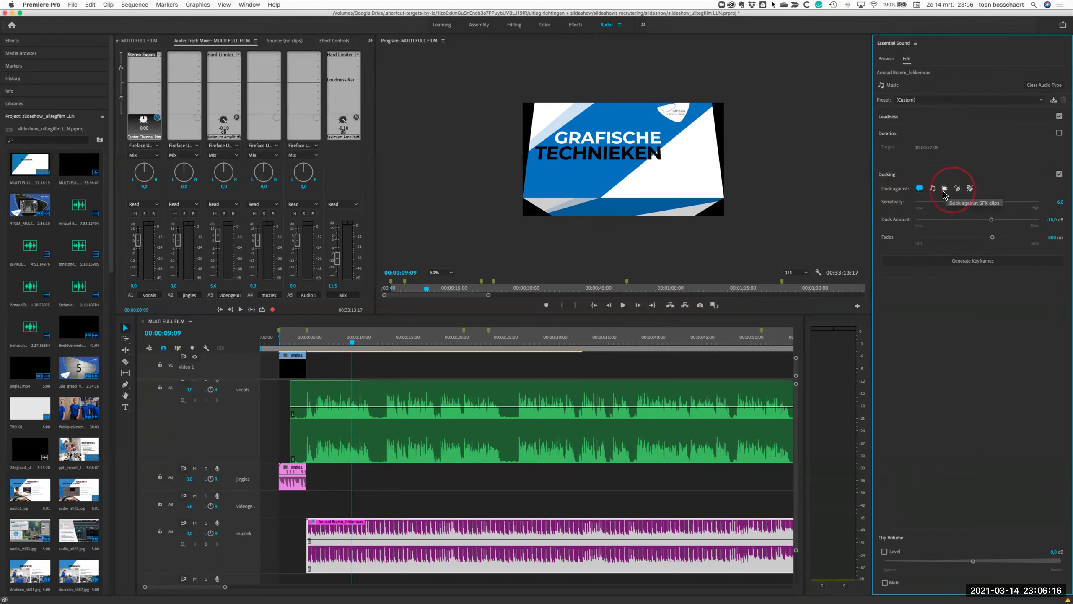
Step: Duck music under Dialogue at -10,4 dB, sensitivity 9, 70 ms fades, and generate keyframes
click(919, 189)
mouse_move(997, 220)
mouse_down()
mouse_move(1013, 222)
mouse_move(929, 243)
mouse_up()
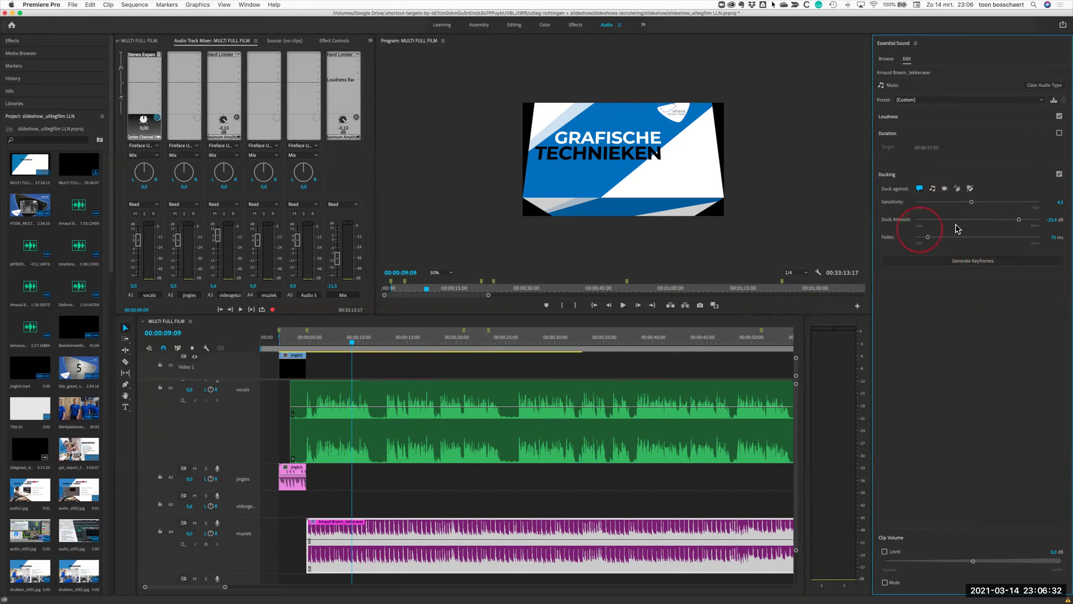
drag(971, 203, 1006, 203)
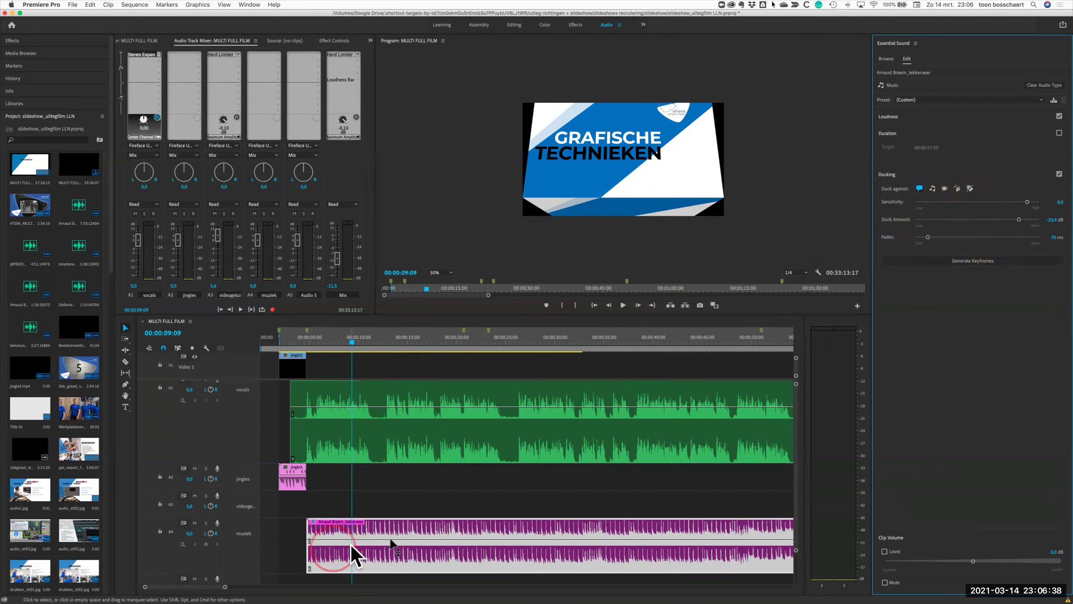
click(962, 264)
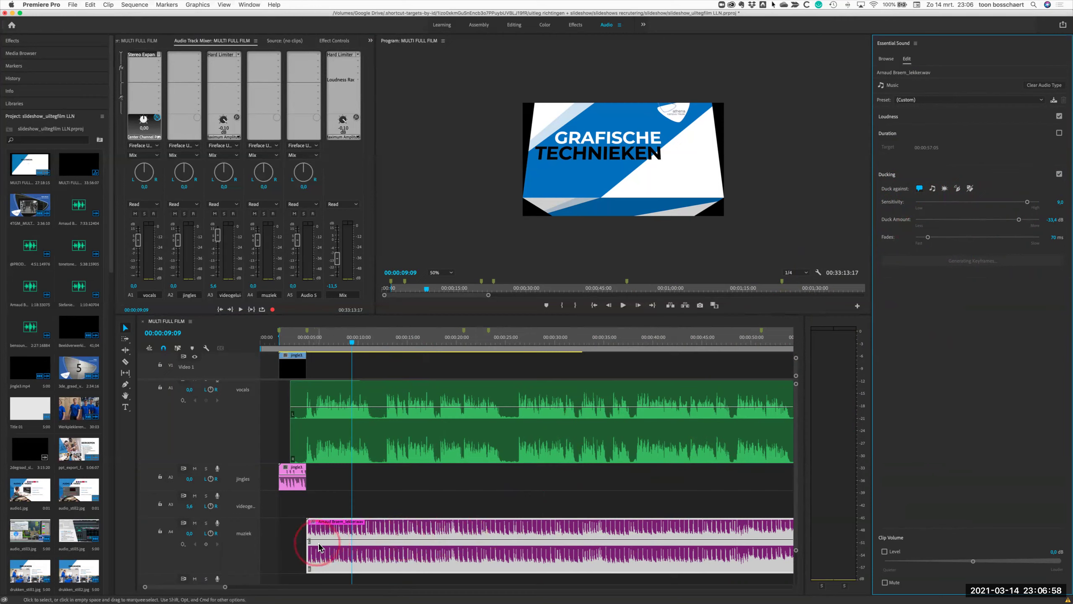
Step: Select the music clip on the muziek track and expand its Essential Sound loudness options
click(475, 549)
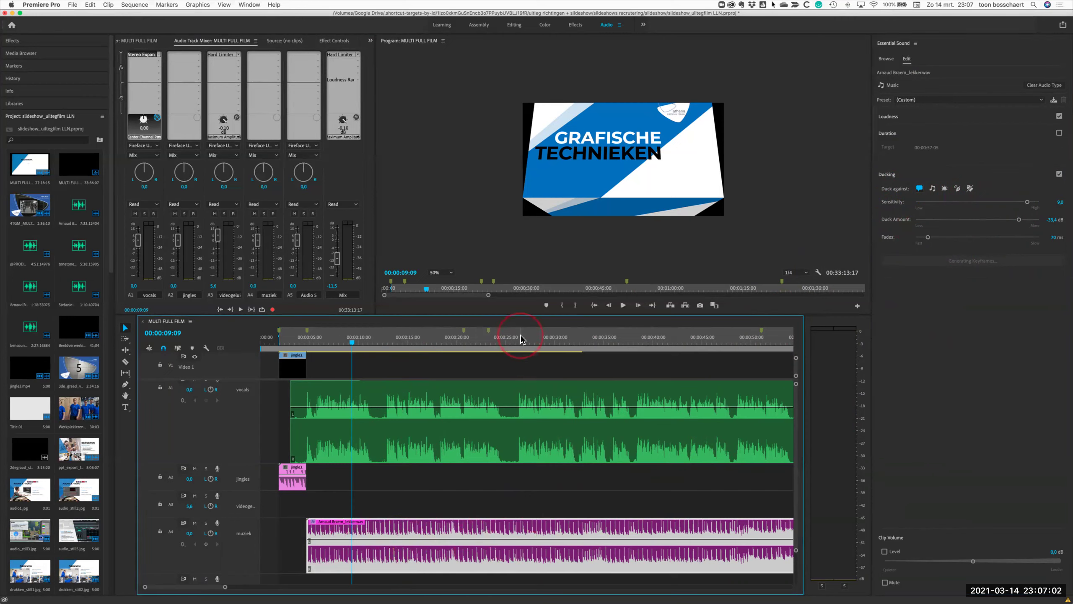
key(minus)
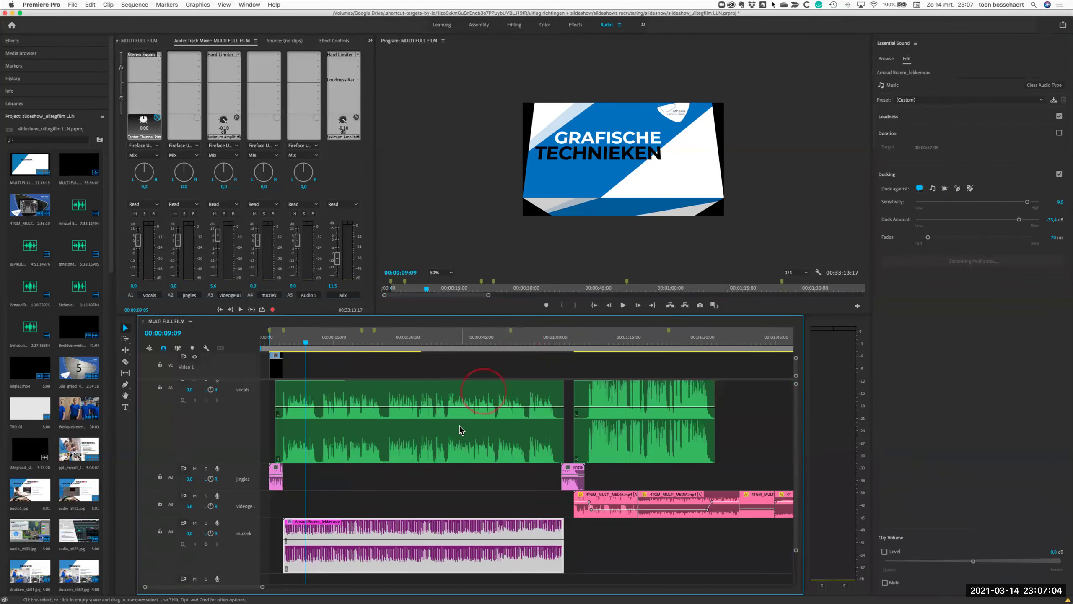
key(equal)
scroll(376, 482, up, 3)
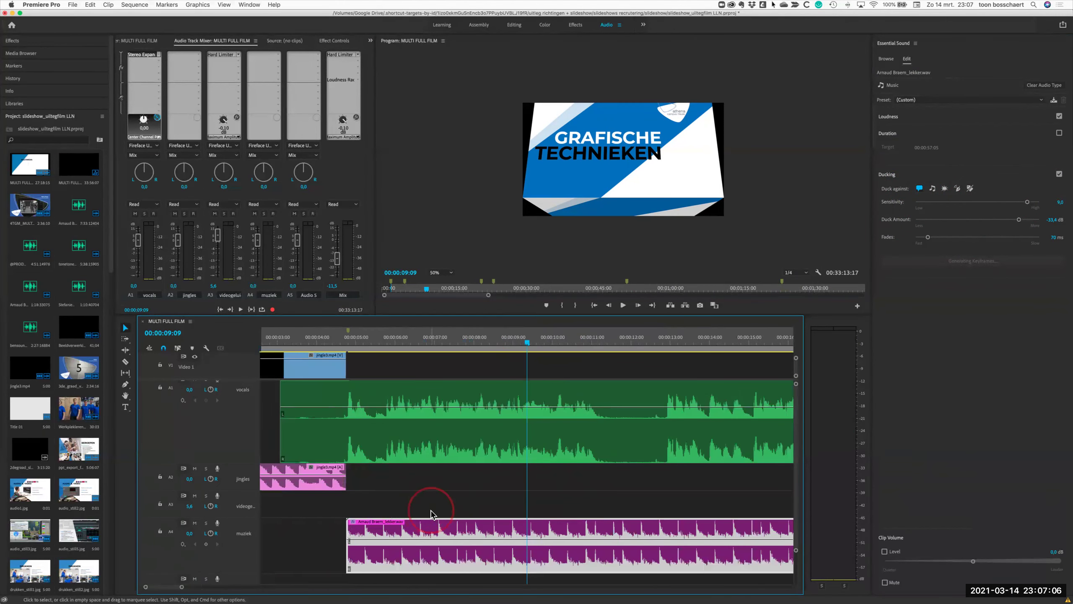
scroll(427, 511, up, 3)
scroll(429, 514, up, 3)
scroll(429, 514, up, 3)
scroll(428, 513, up, 3)
click(515, 544)
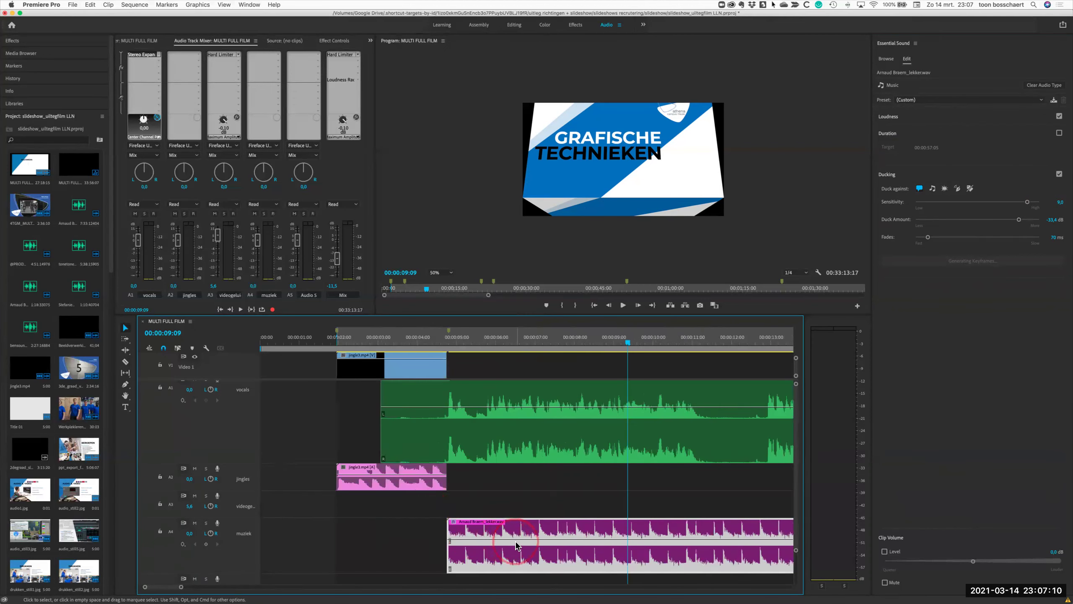
click(890, 117)
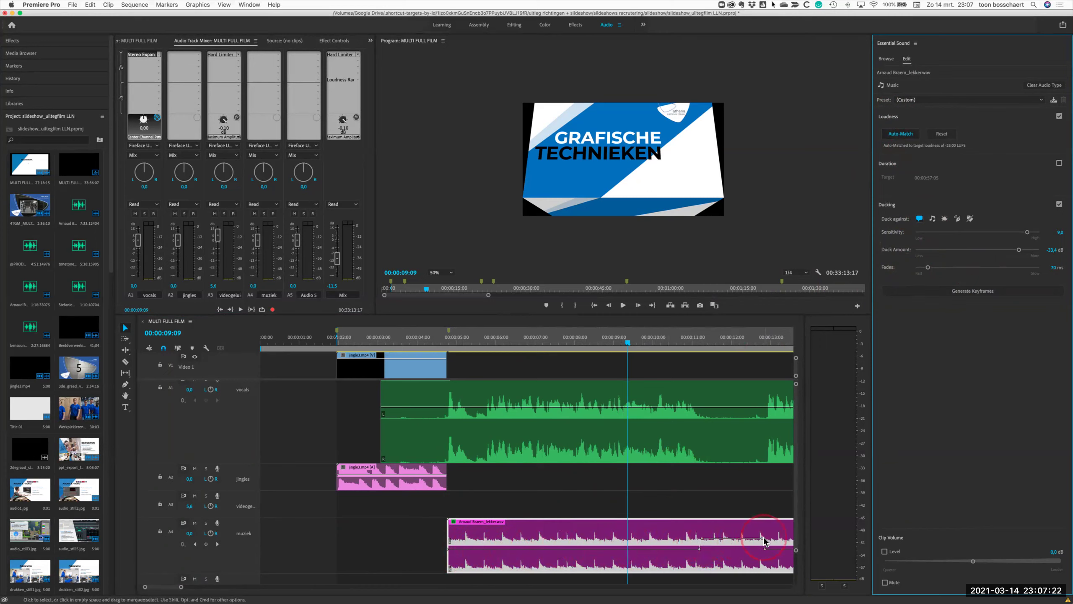
scroll(756, 550, right, 5)
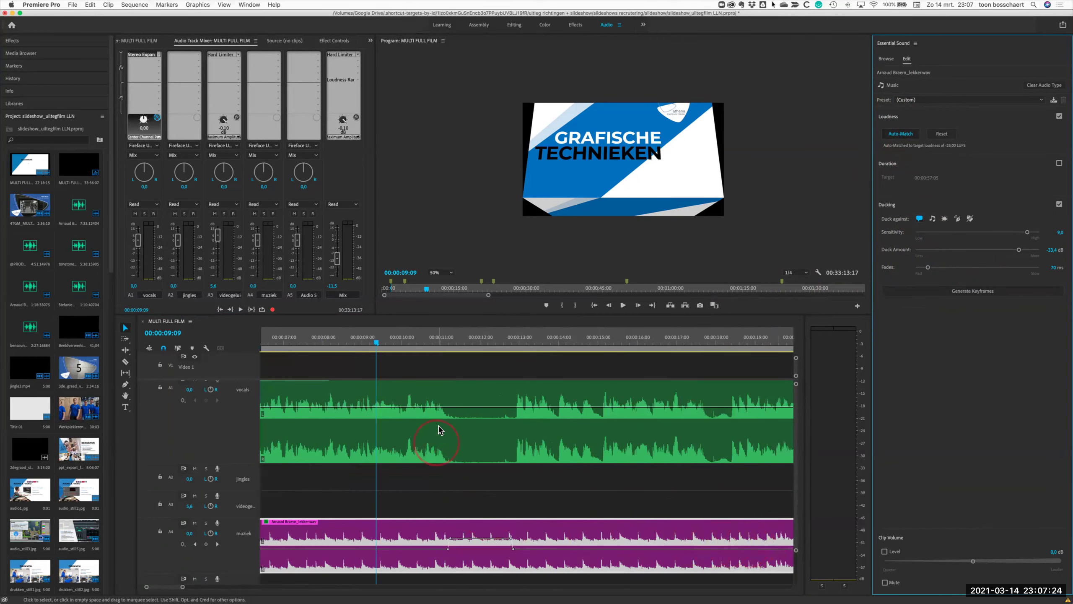
Step: Play the sequence from about 5 seconds to hear the ducked music, then stop
key(minus)
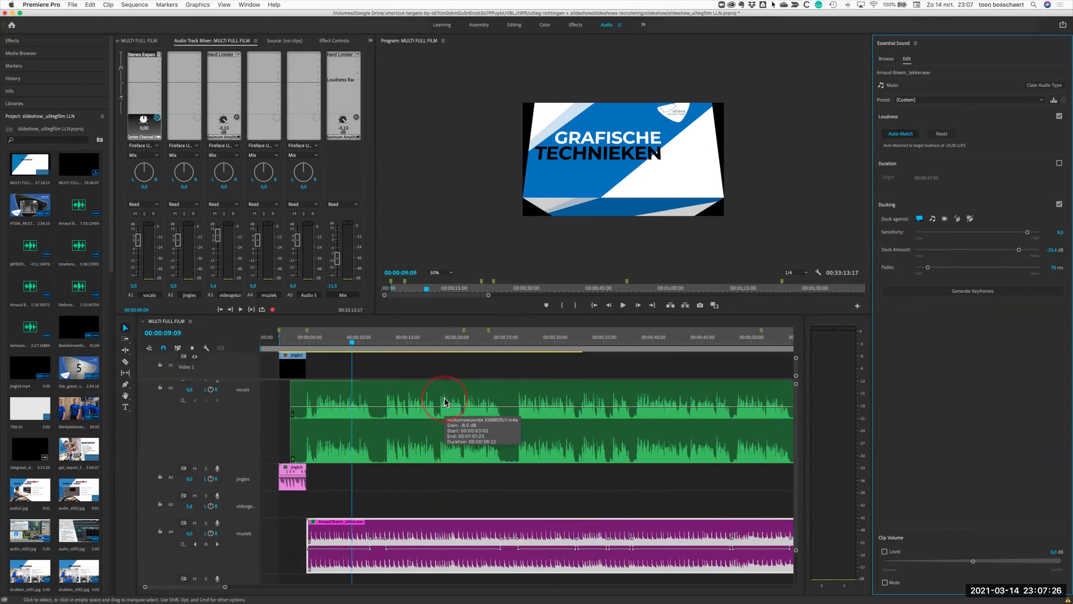
key(minus)
click(287, 344)
key(space)
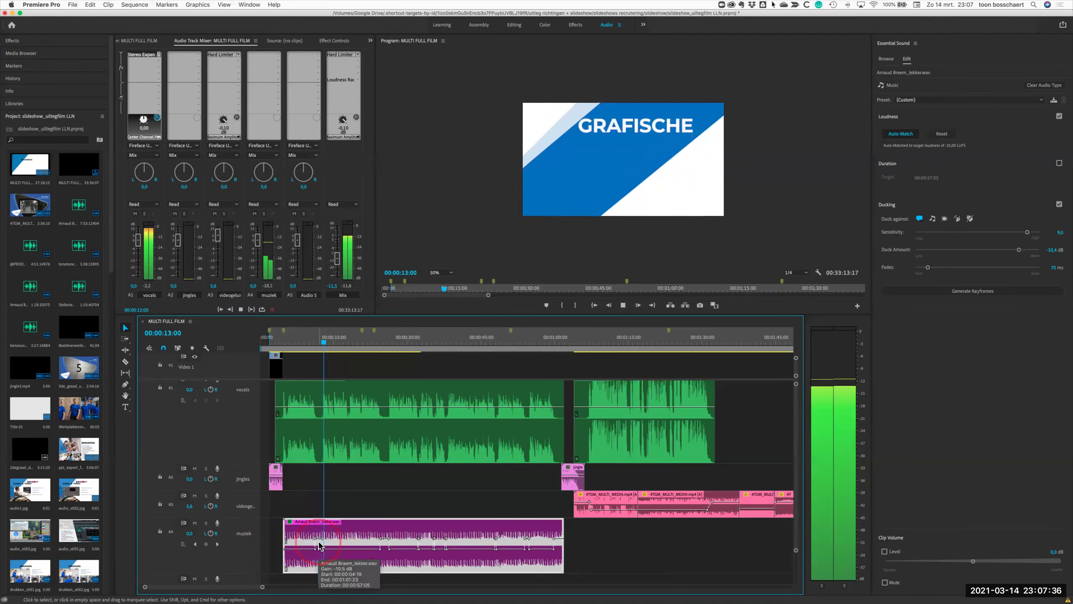
key(space)
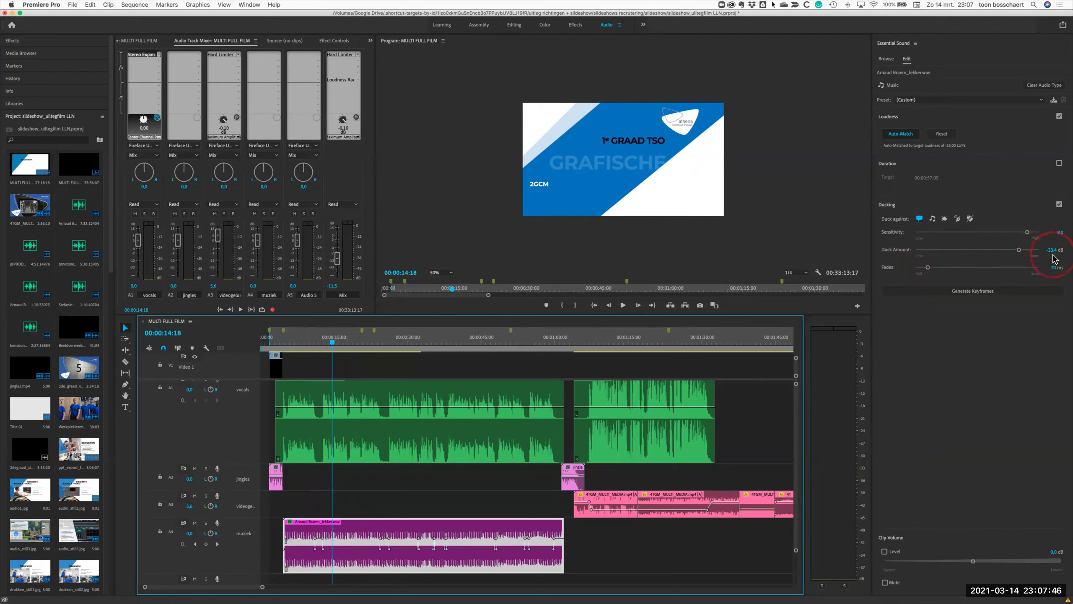
Step: Reduce music ducking to -7,7 dB, regenerate keyframes, and auto-match the music clip's loudness
drag(1018, 250, 969, 253)
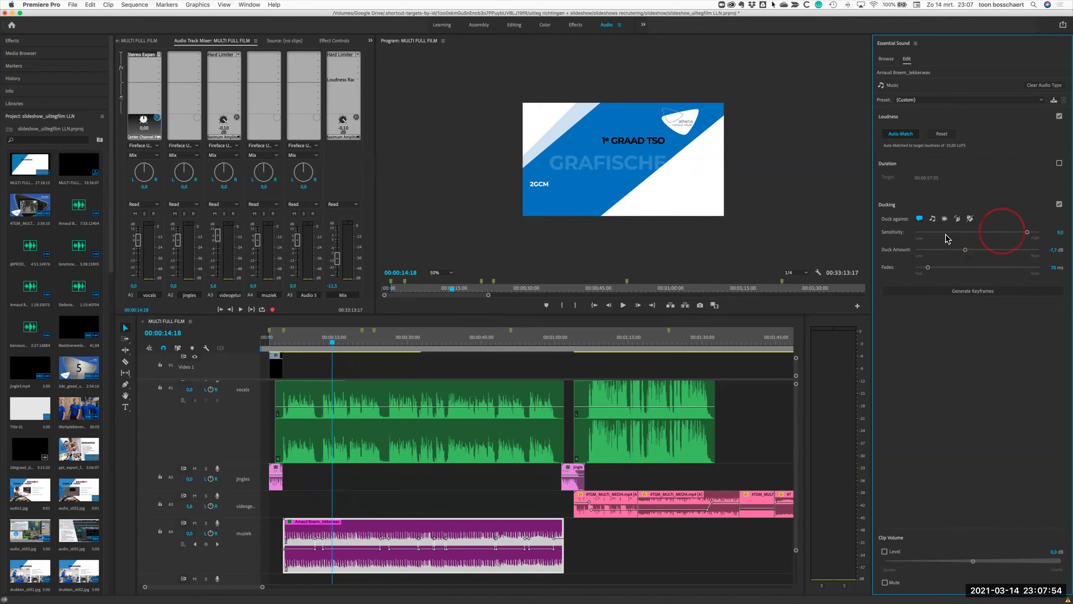
click(937, 292)
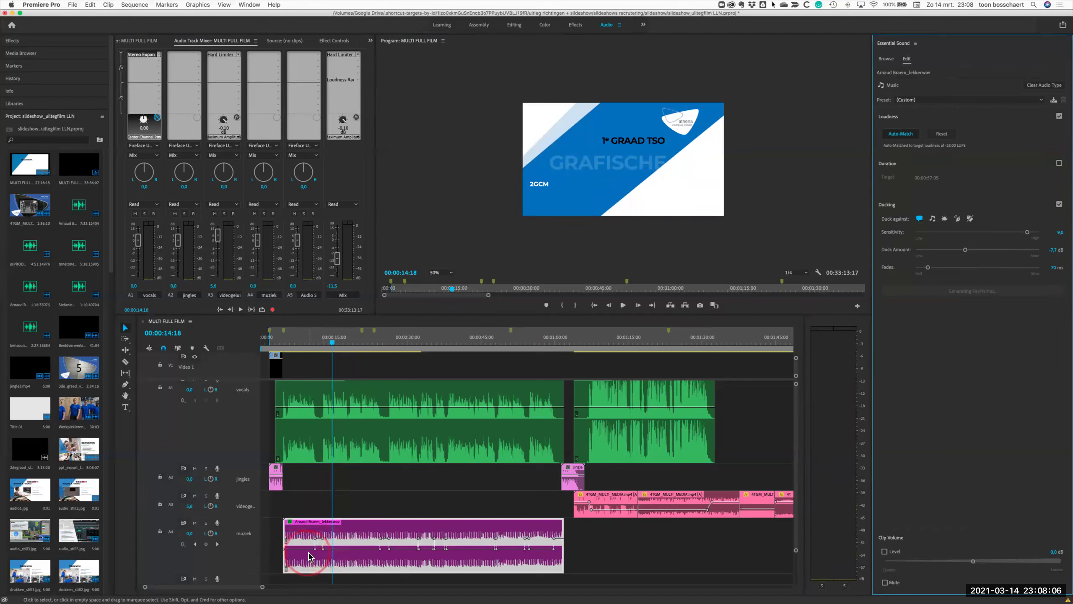
click(899, 135)
click(900, 134)
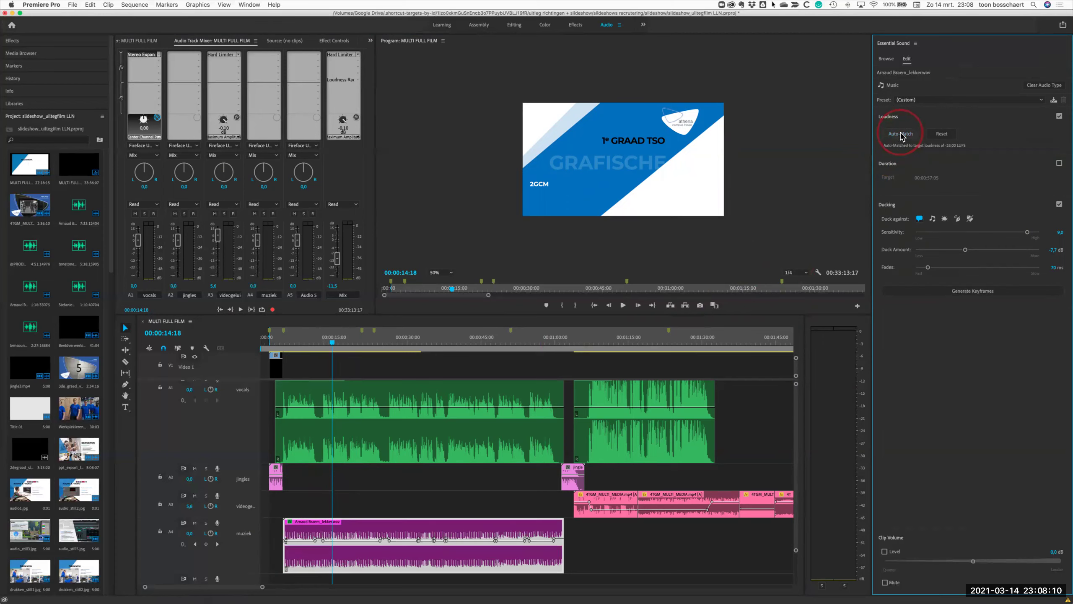
click(901, 135)
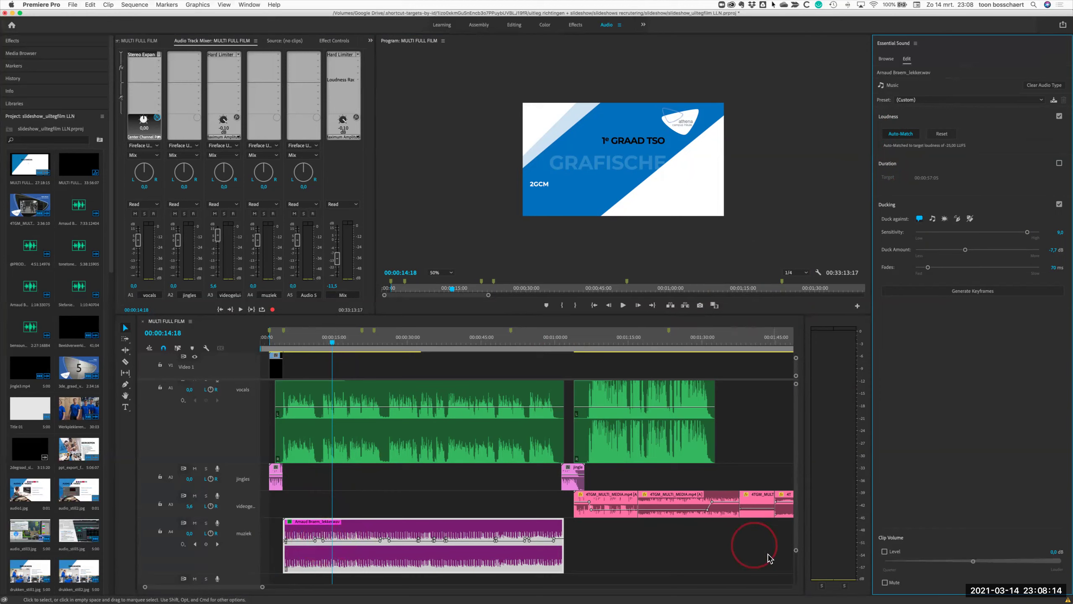
Step: Enlarge the audio track heights in the timeline
click(797, 552)
drag(796, 552, 796, 541)
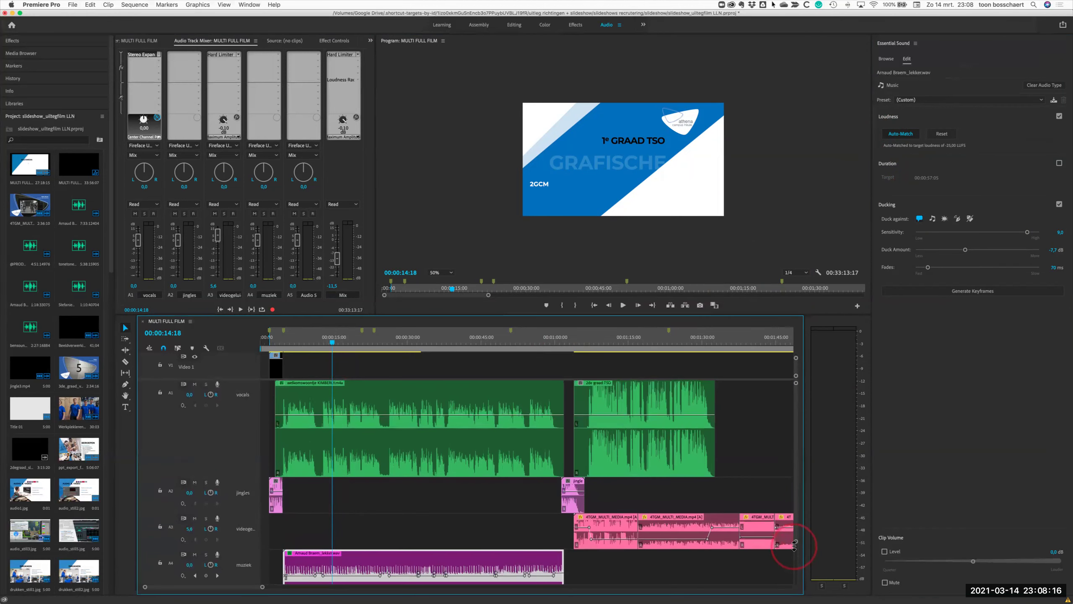
scroll(345, 530, down, 4)
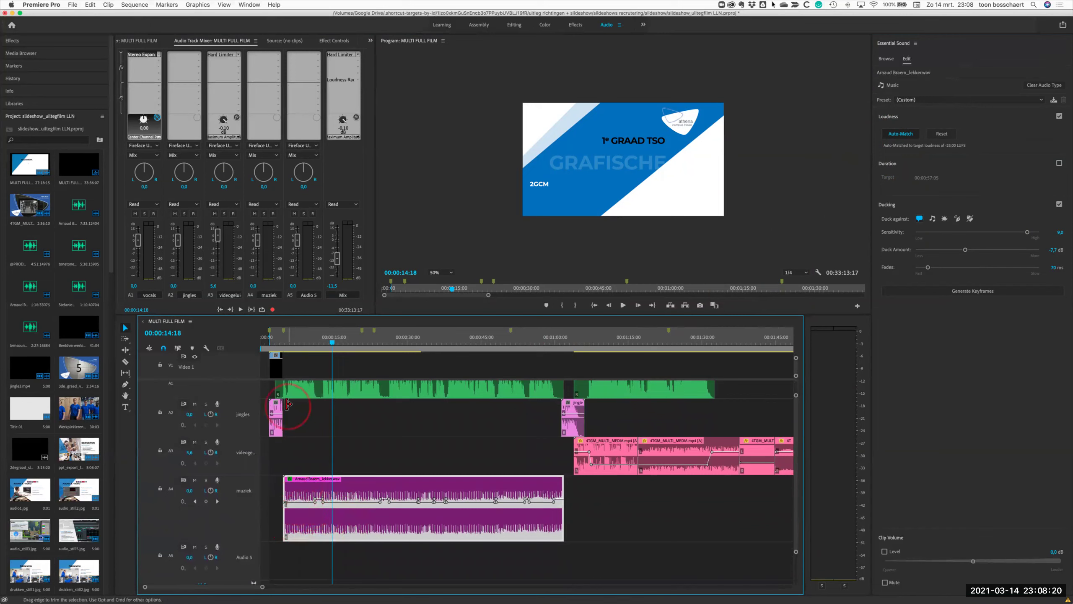
Step: Play the new mix from about 3 seconds, then zoom the timeline in on the opening
click(275, 344)
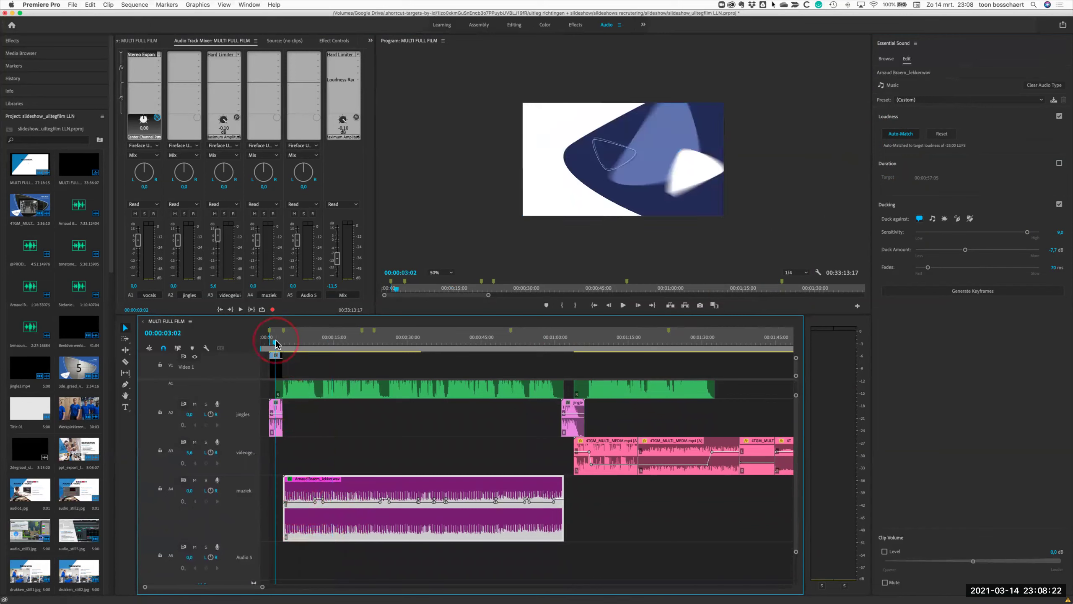
key(space)
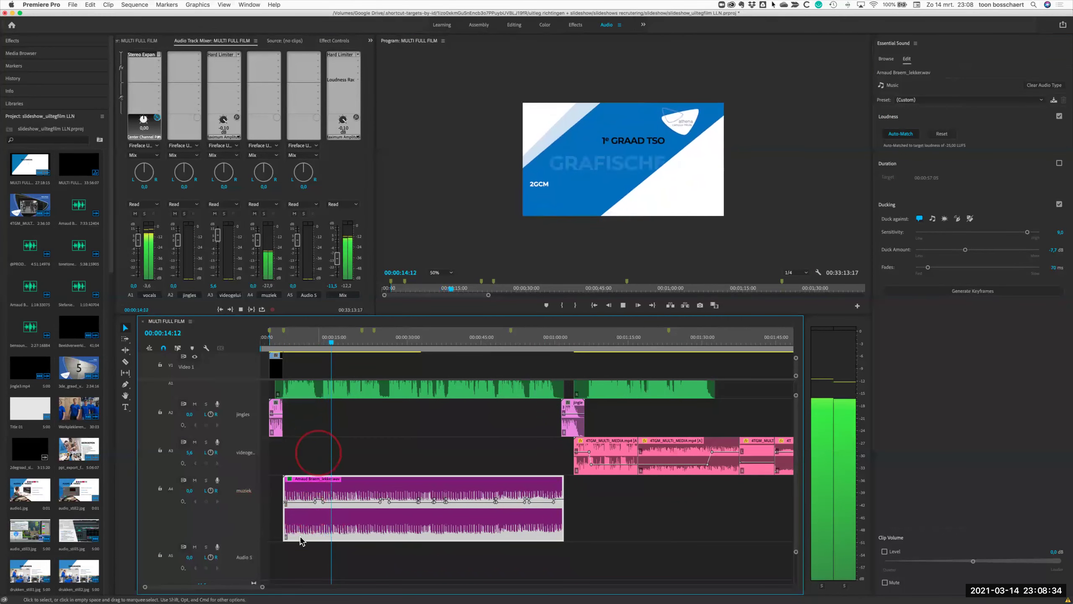
key(space)
click(262, 588)
drag(263, 589, 238, 589)
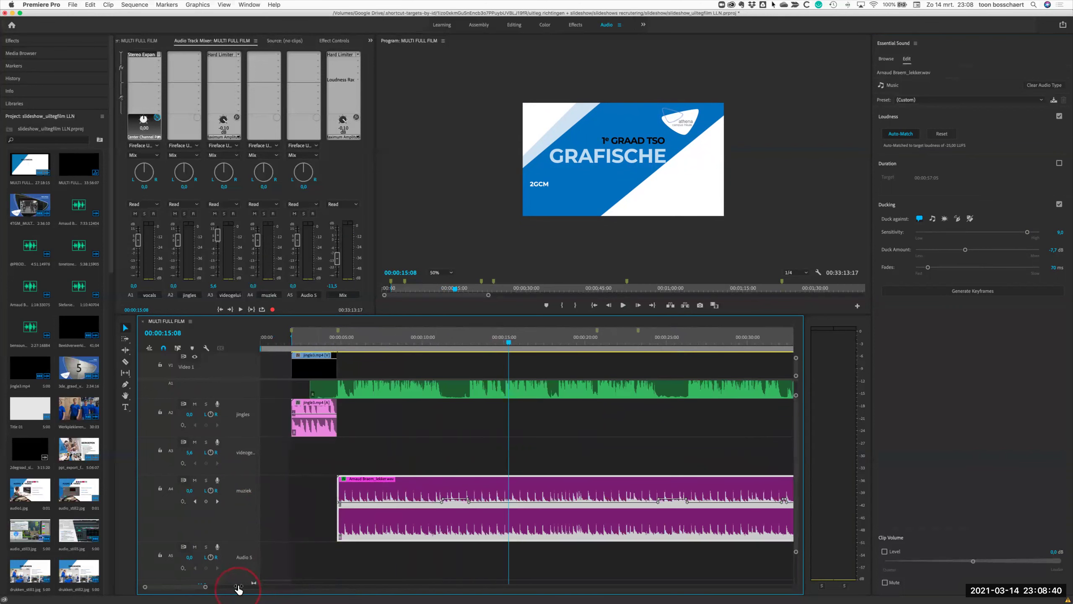
Step: Add and raise volume keyframes on the muziek clip between about 15 and 17 seconds
click(419, 517)
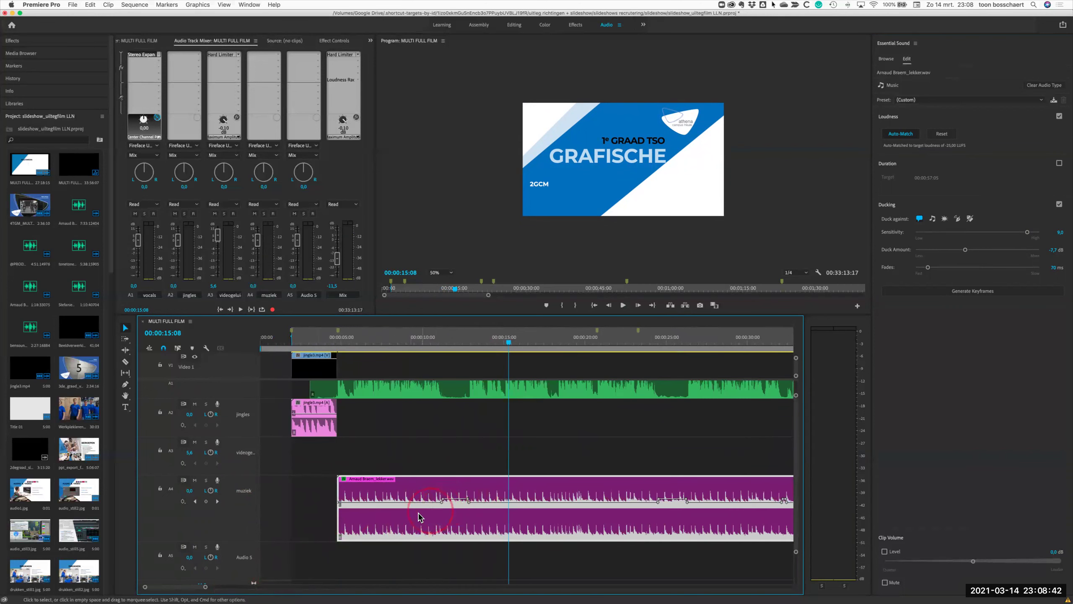
click(451, 401)
click(459, 386)
click(668, 491)
click(565, 494)
click(443, 501)
drag(444, 501, 444, 498)
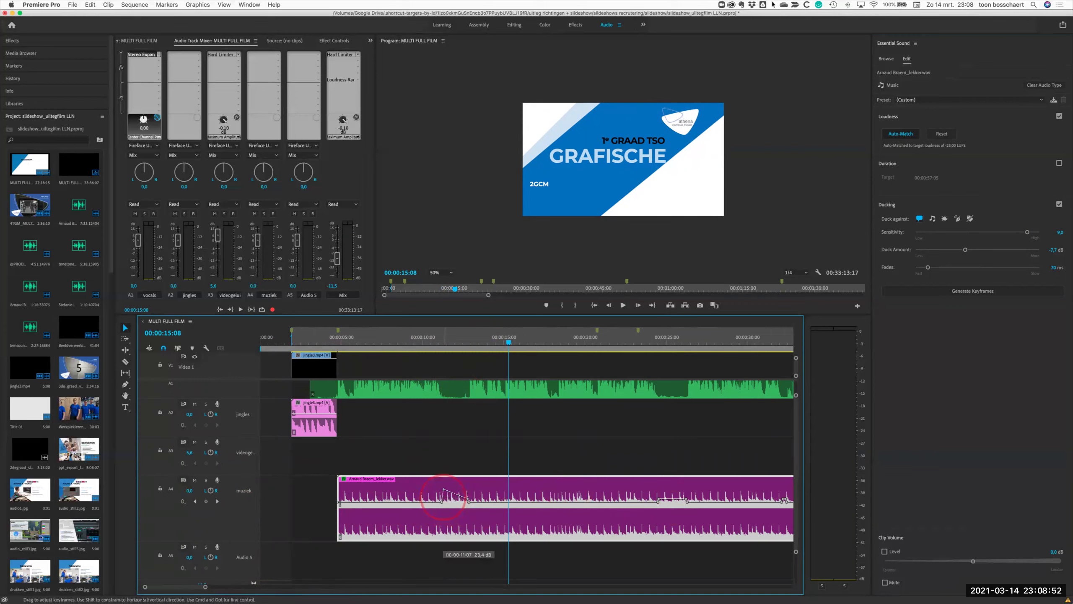
click(434, 501)
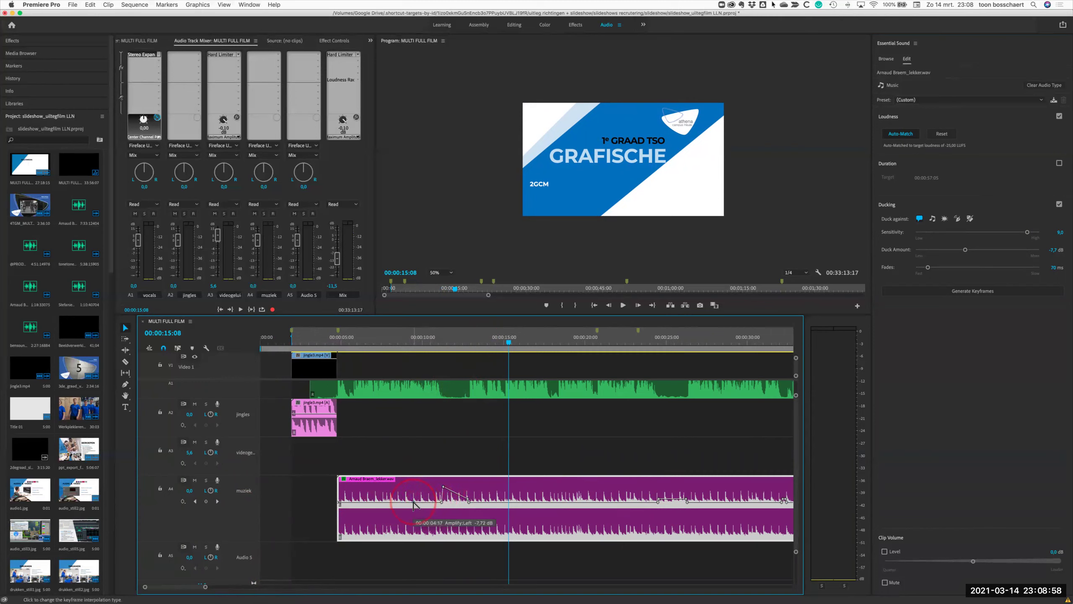
drag(414, 502, 416, 543)
drag(552, 482, 552, 494)
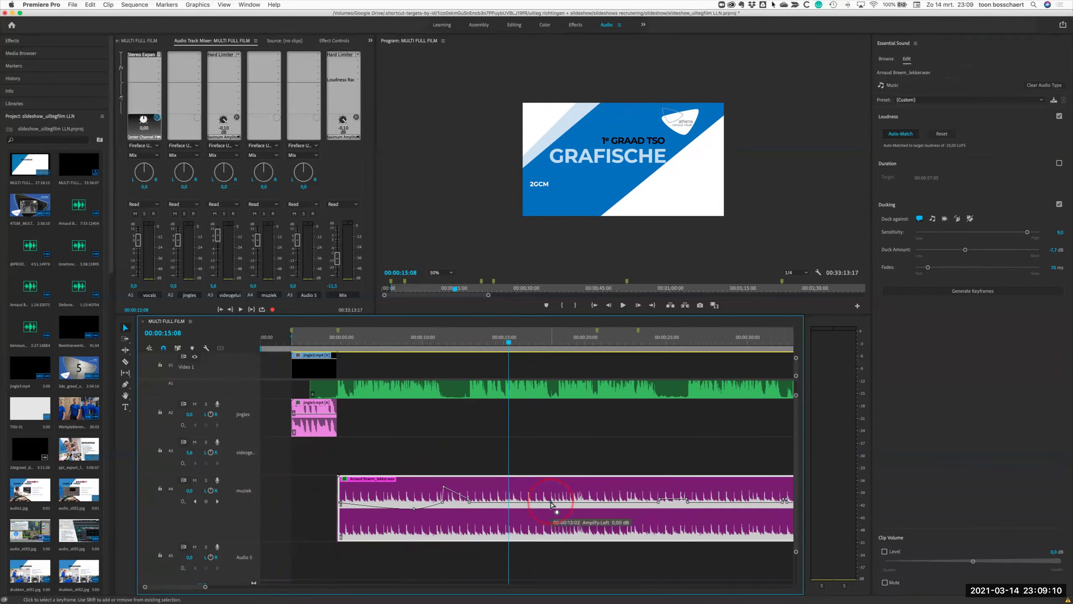
mouse_move(552, 503)
mouse_down()
mouse_move(551, 490)
mouse_move(610, 493)
mouse_up()
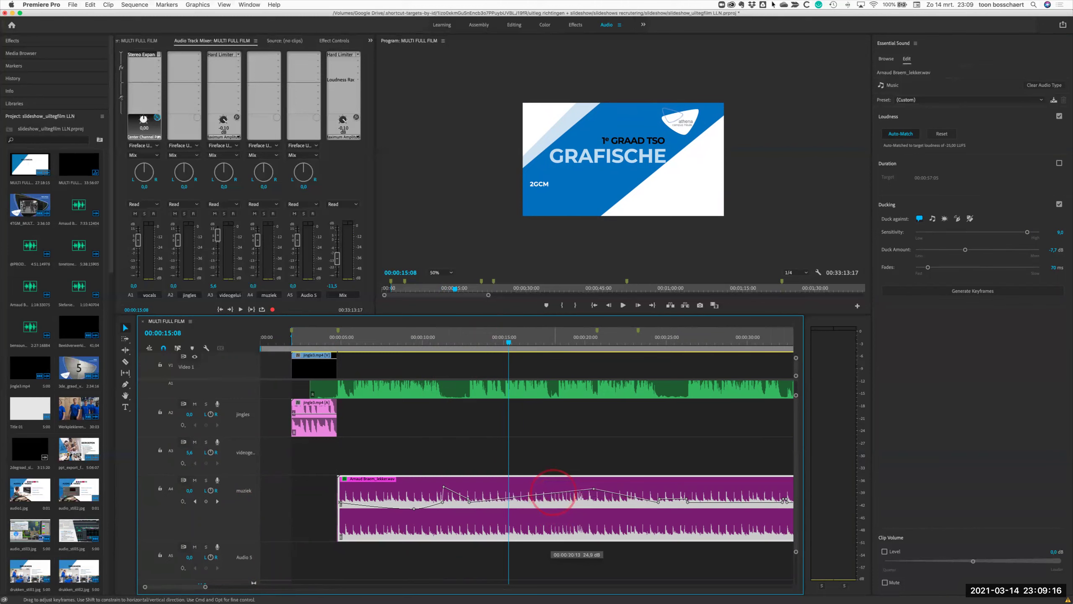
click(469, 512)
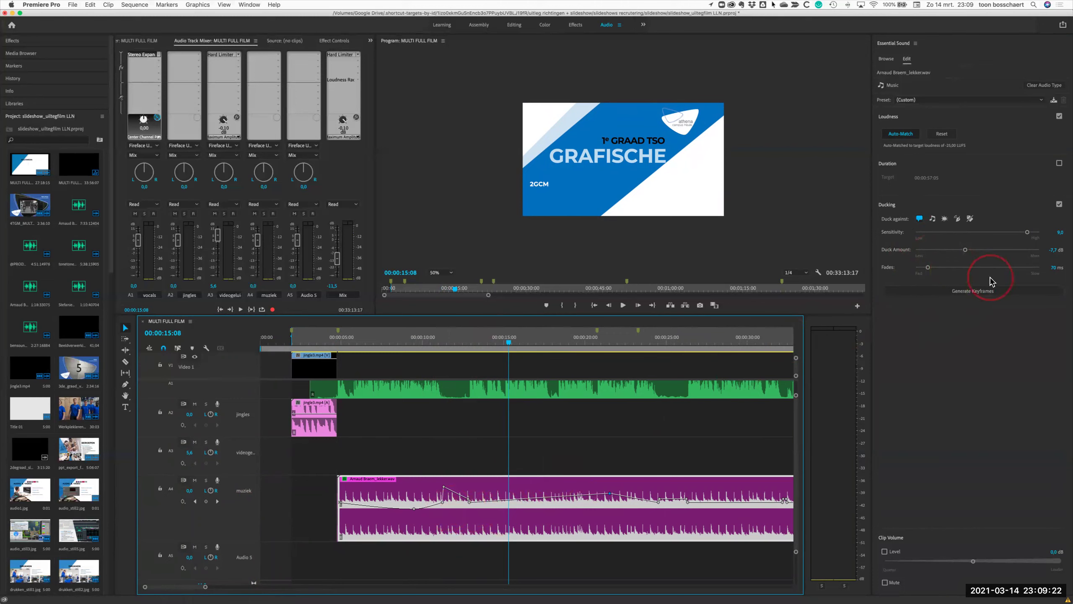
Step: Lessen the ducking slightly, regenerate keyframes, and auto-match the muziek clip to -23,00 LUFS
drag(965, 250, 963, 251)
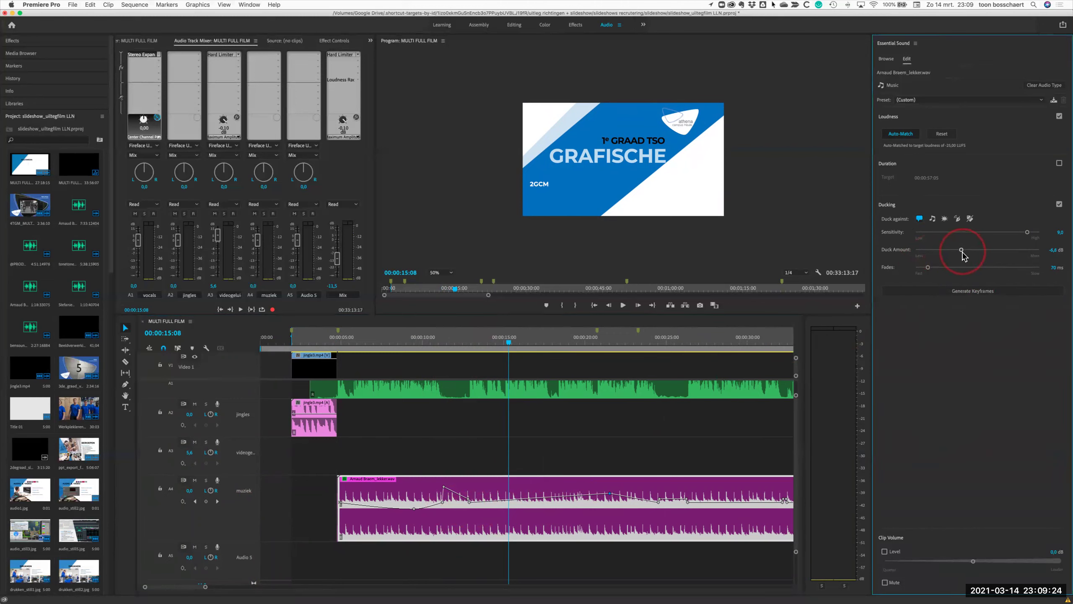
click(963, 291)
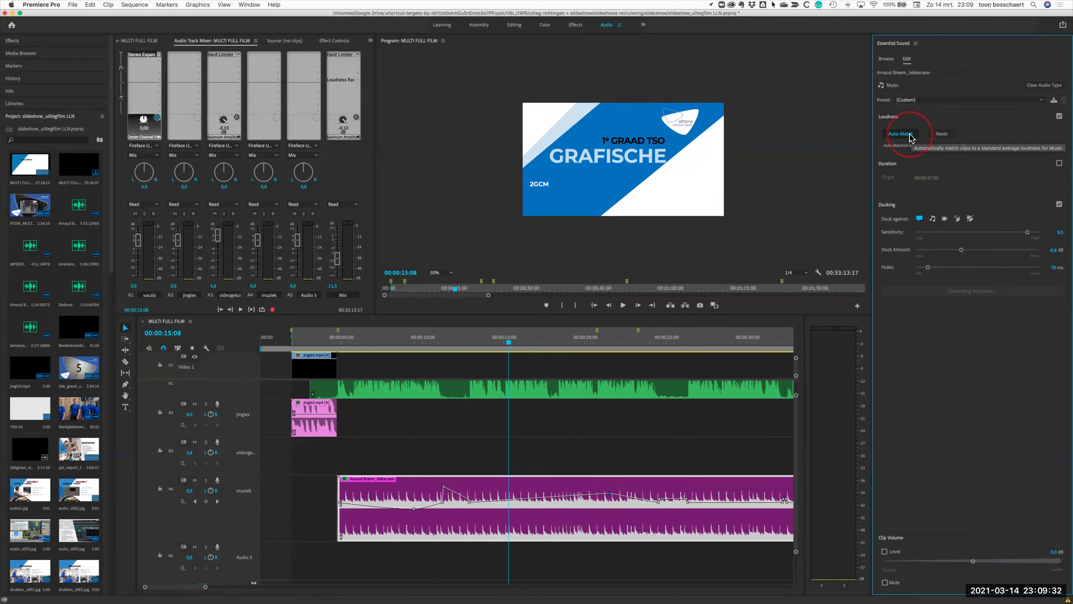
click(910, 136)
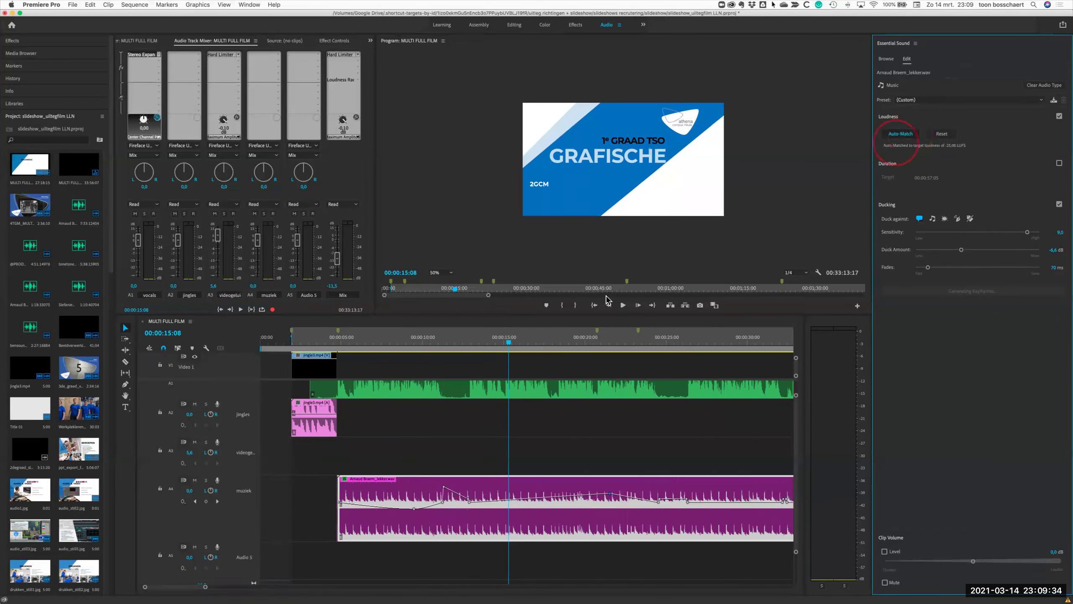
click(905, 172)
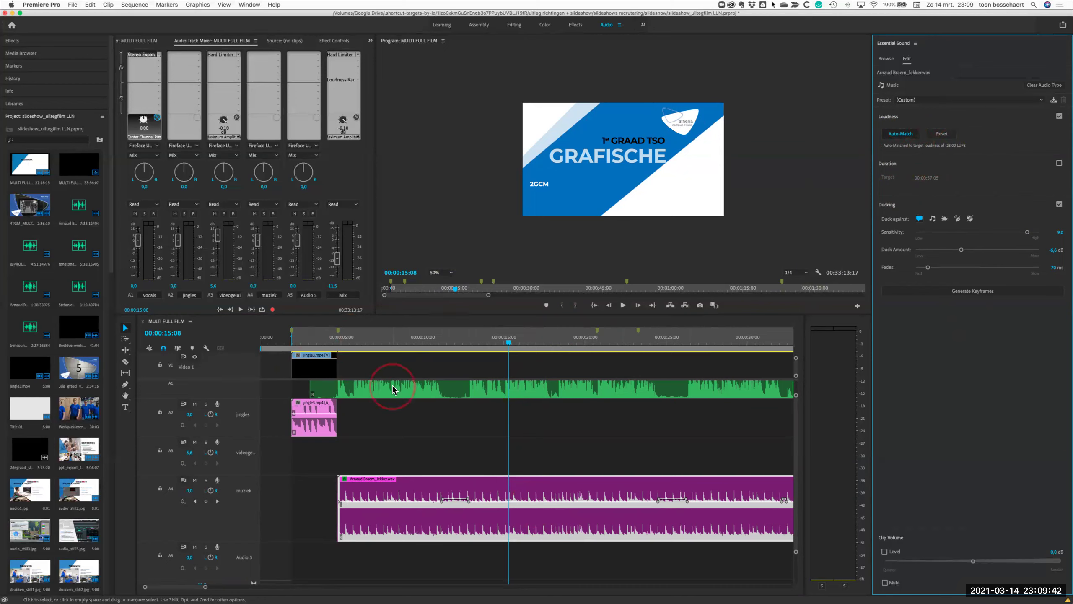
click(334, 342)
key(space)
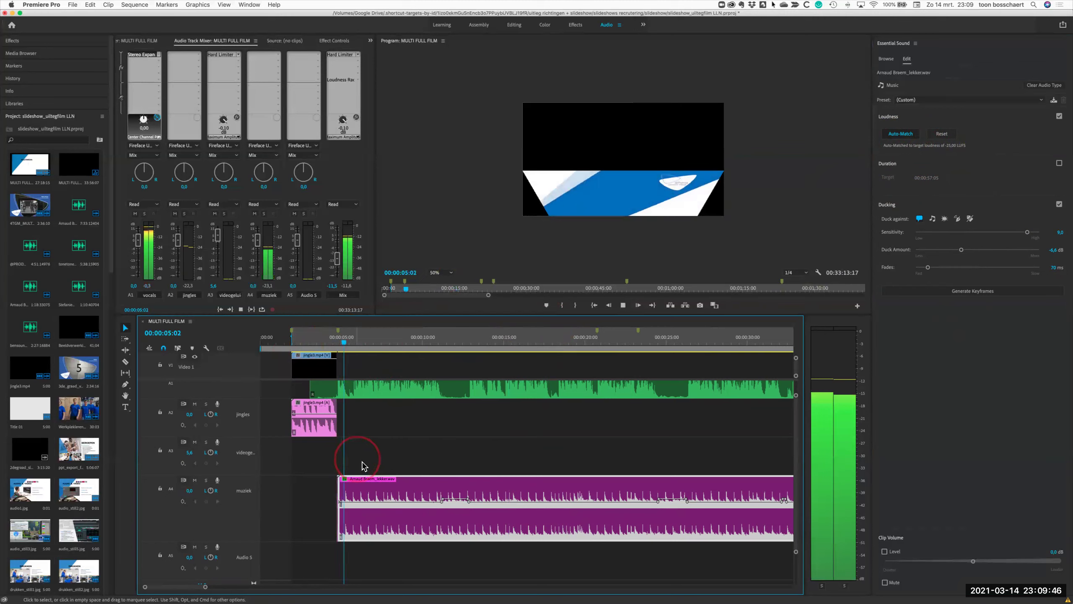
key(alt+equal)
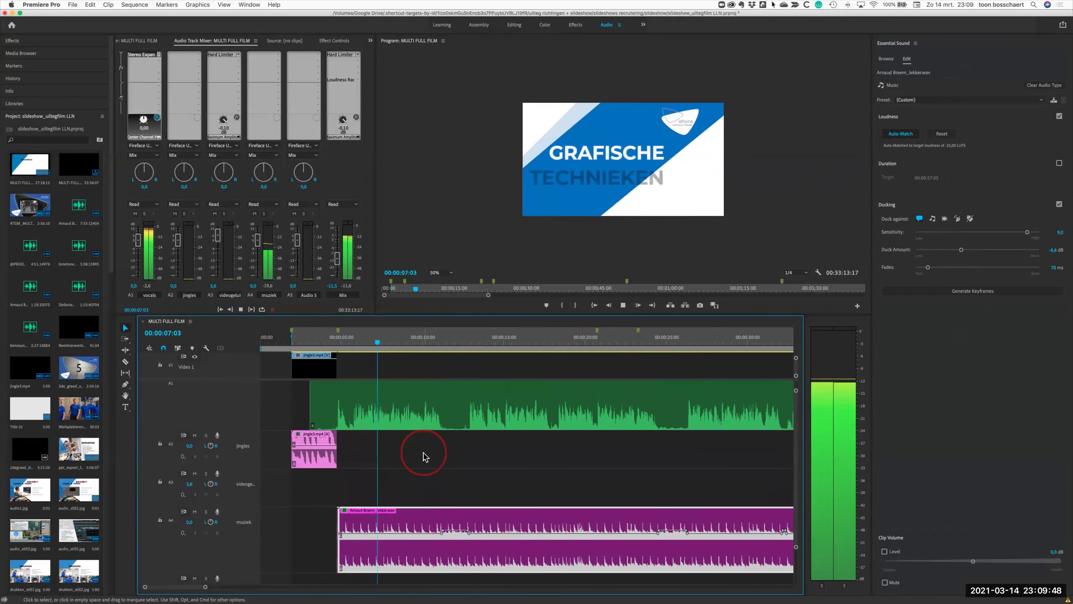
key(alt+minus)
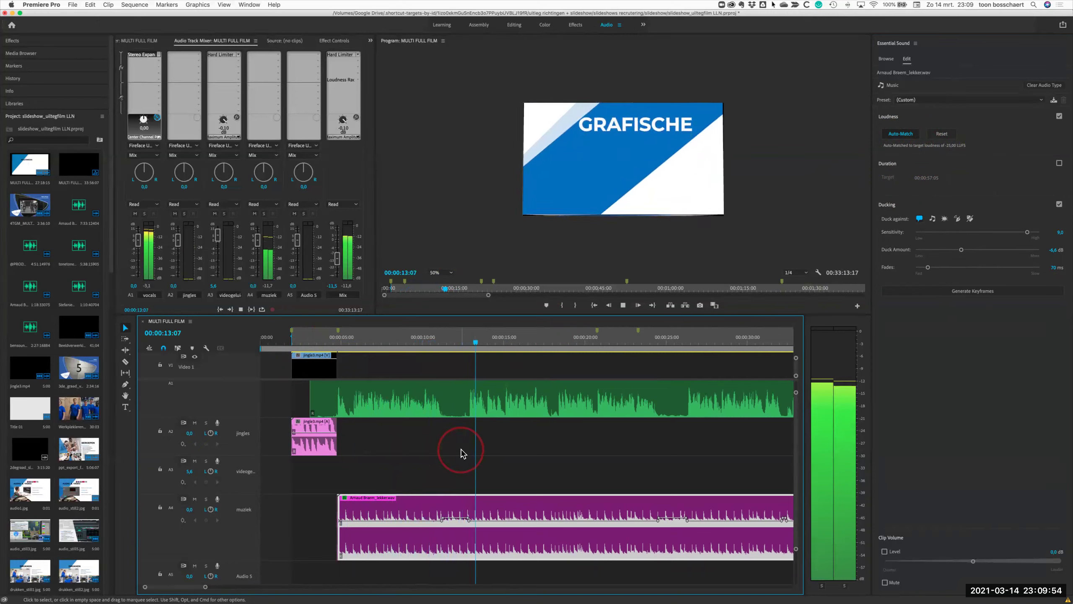
key(space)
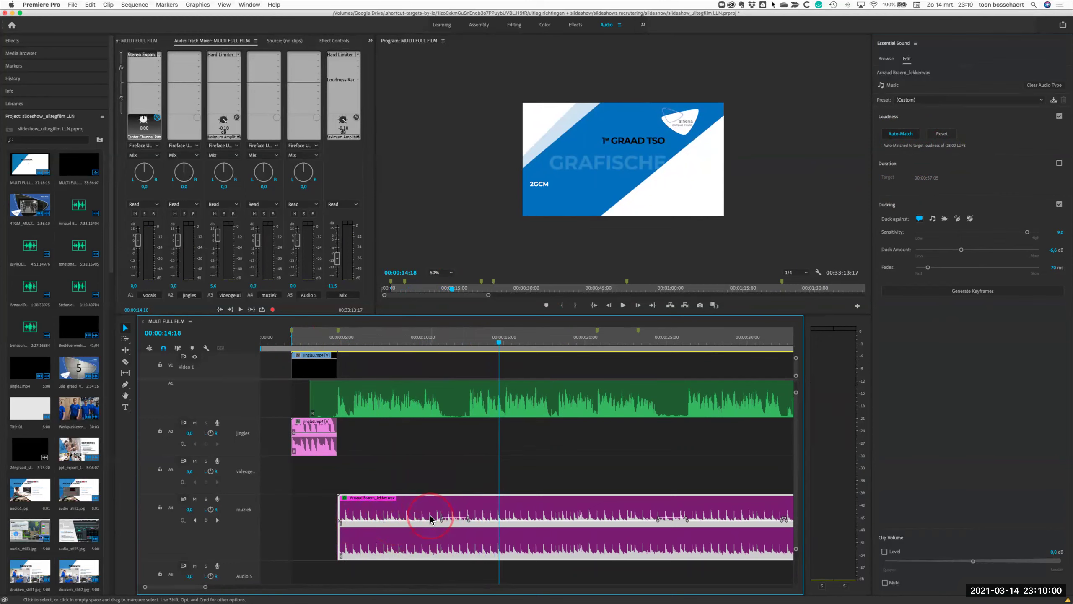
Step: Target A4, mute it while playing from about 4 seconds, then unmute to compare
click(172, 513)
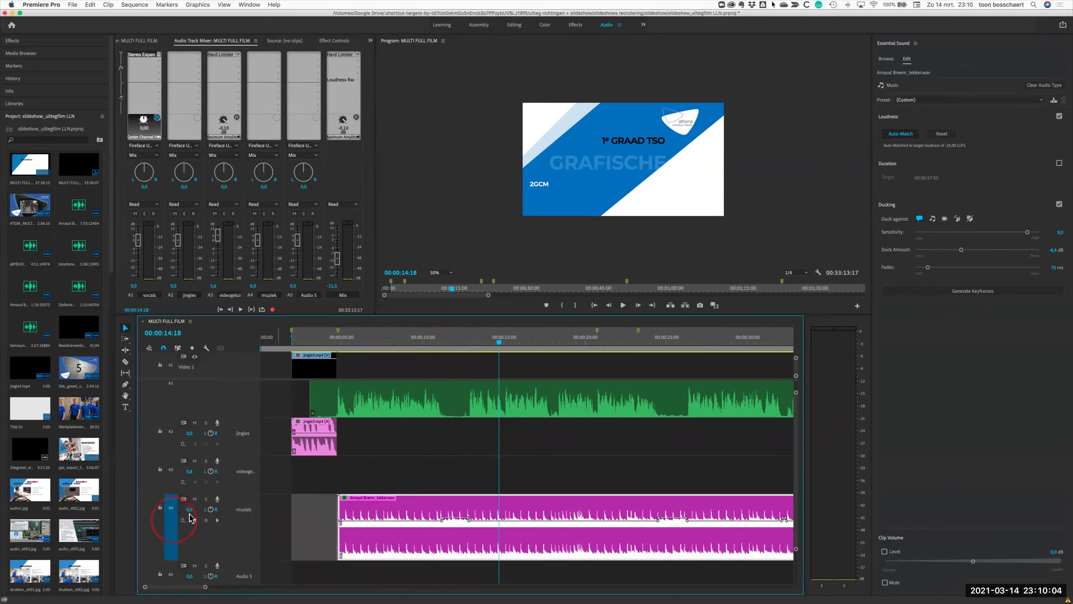
click(195, 499)
click(327, 342)
key(space)
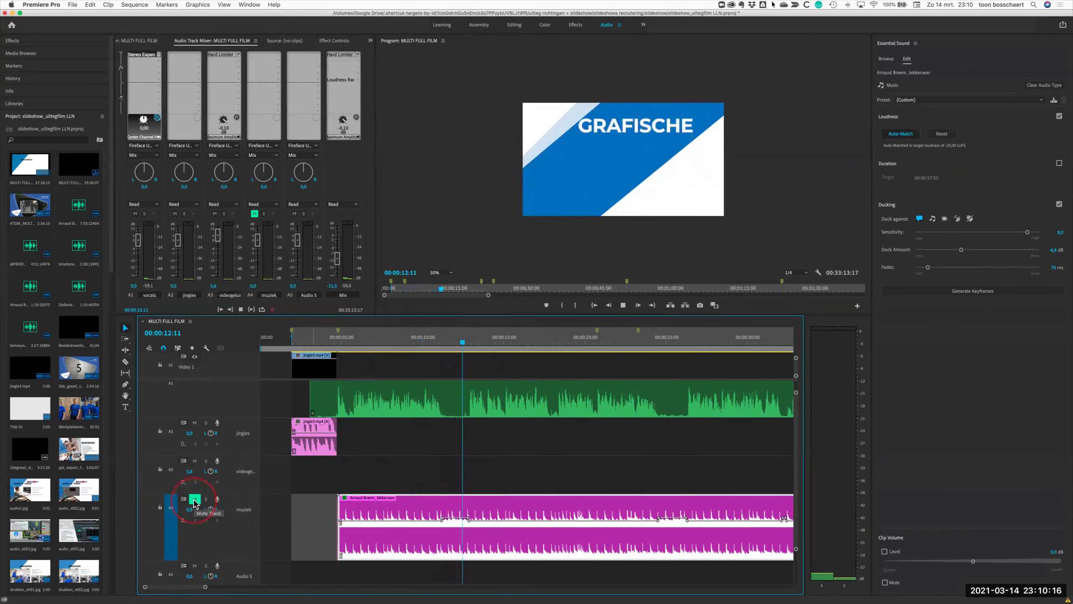
click(195, 500)
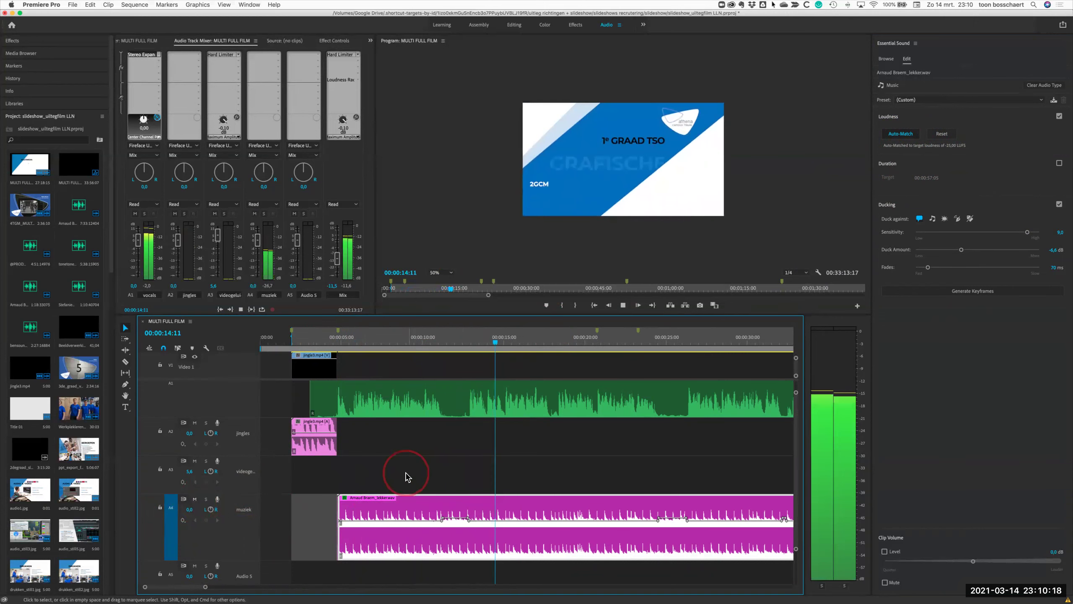
click(334, 345)
click(351, 431)
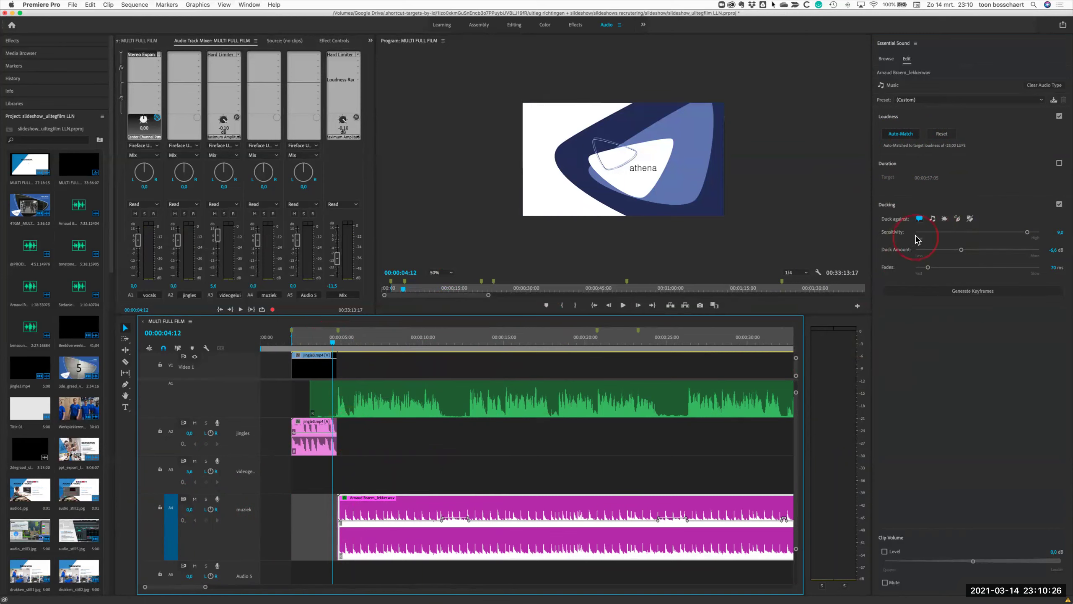
Step: Generate ducking keyframes so the music dips under the dialogue, then re-apply Auto-Match
click(455, 476)
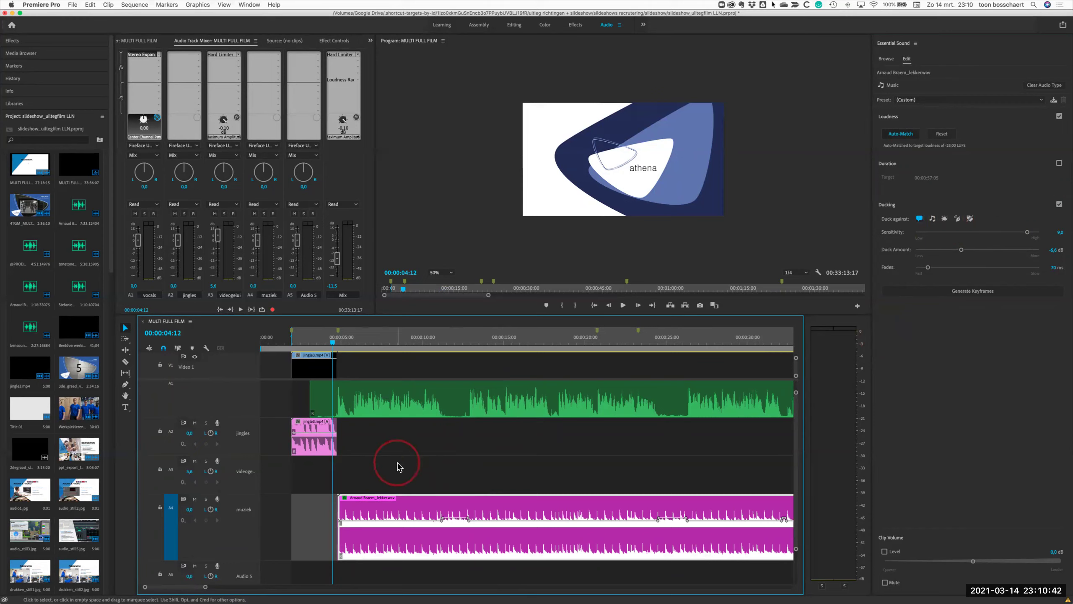
click(971, 296)
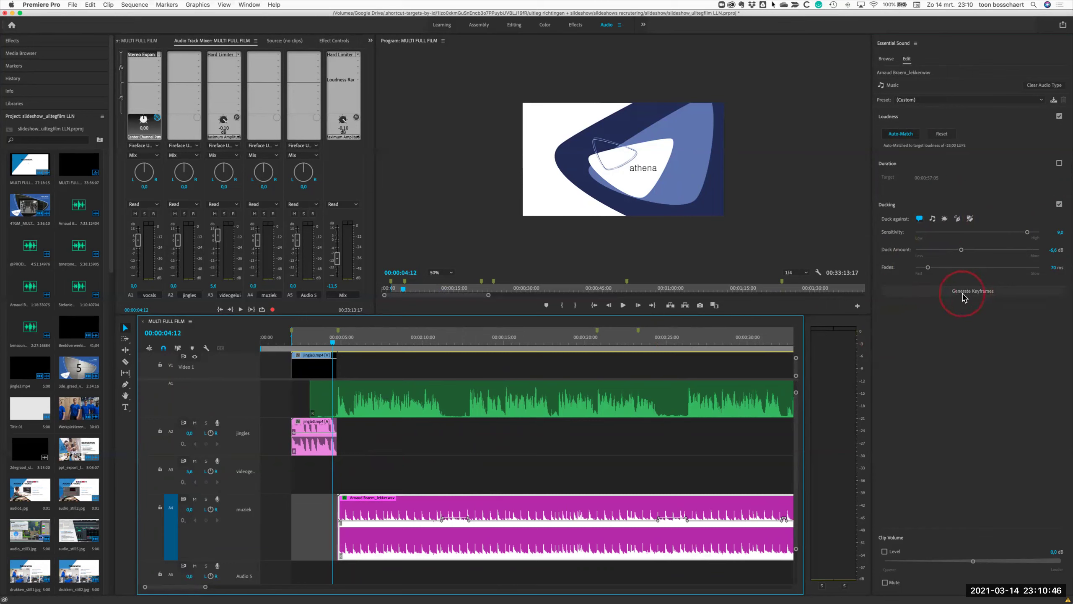
click(442, 520)
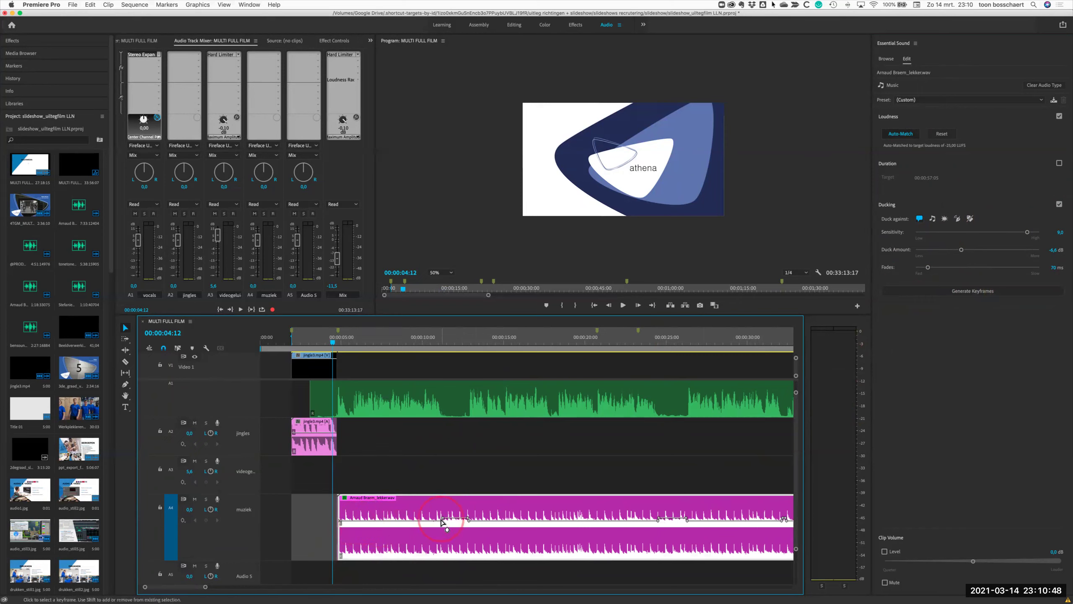
click(583, 513)
click(704, 325)
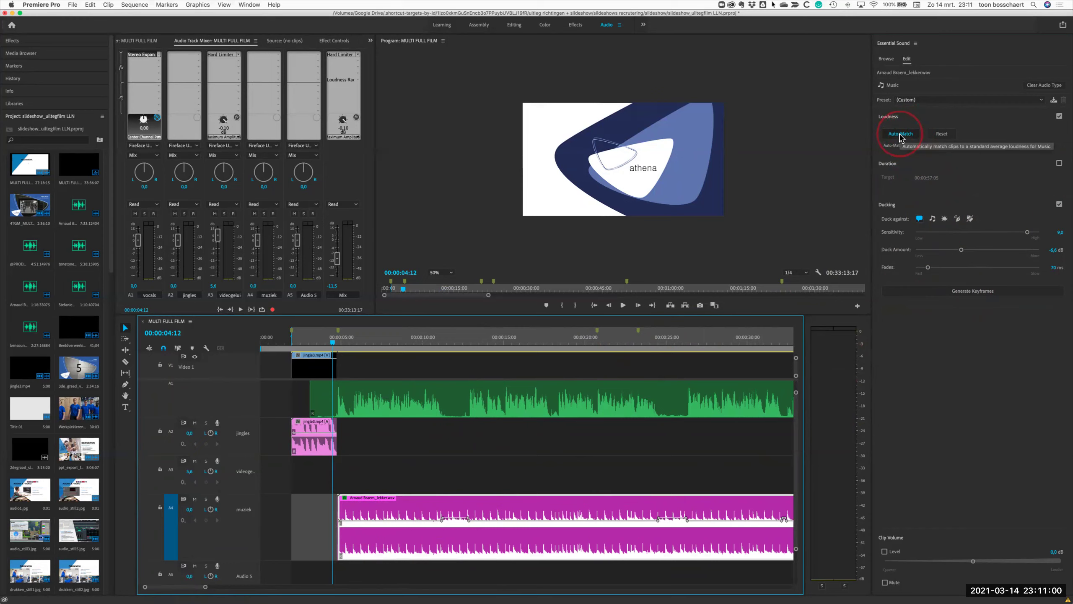
click(264, 175)
click(349, 153)
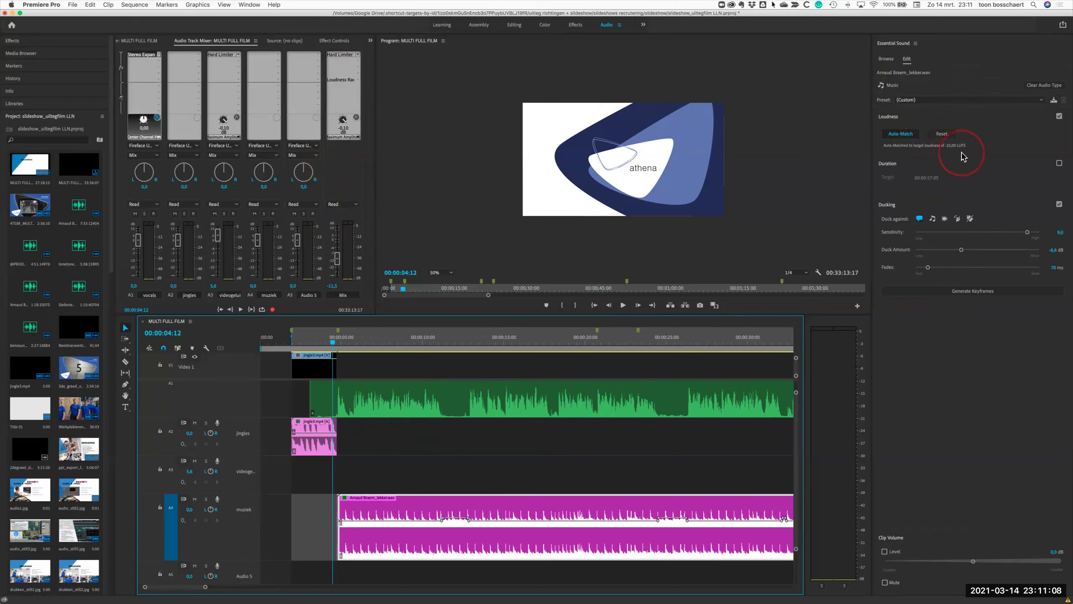
Step: Open the Mix strip's Loudness Radar editor and move its window up and left
click(344, 84)
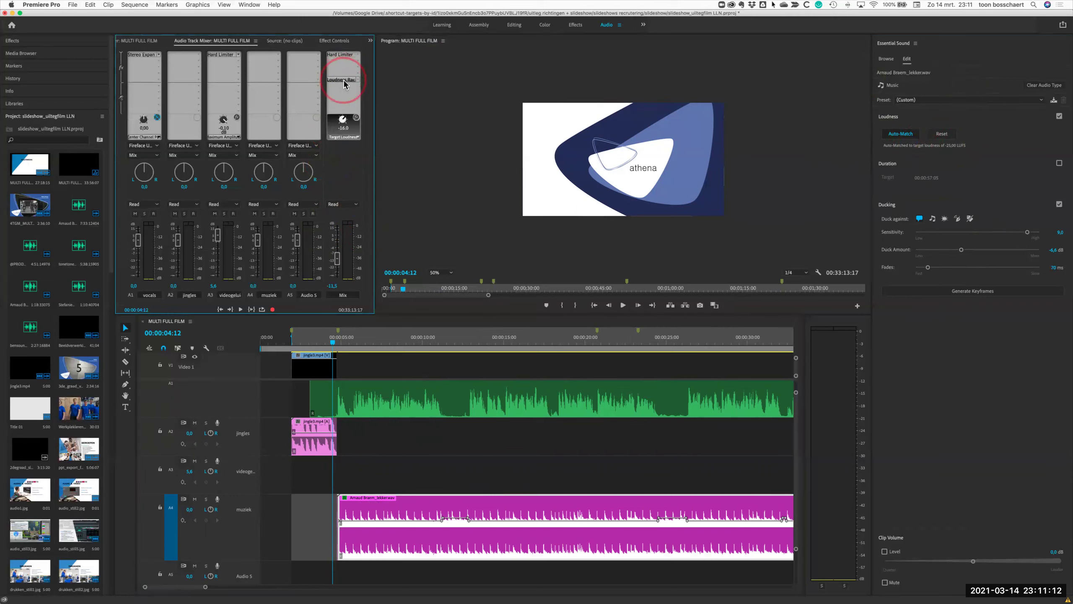
double_click(341, 82)
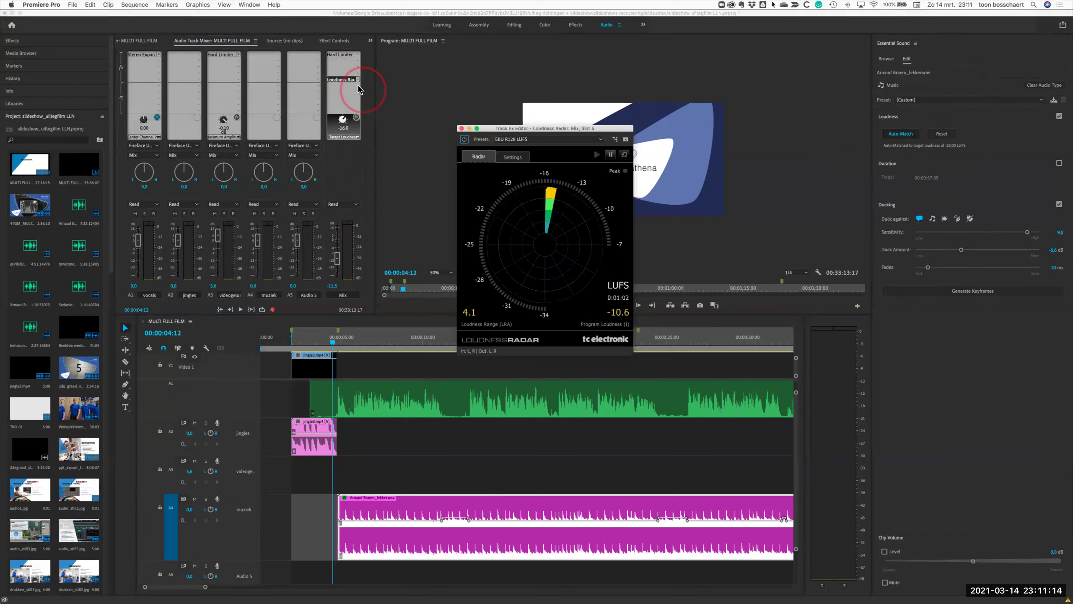
click(121, 56)
click(122, 55)
click(121, 55)
click(359, 82)
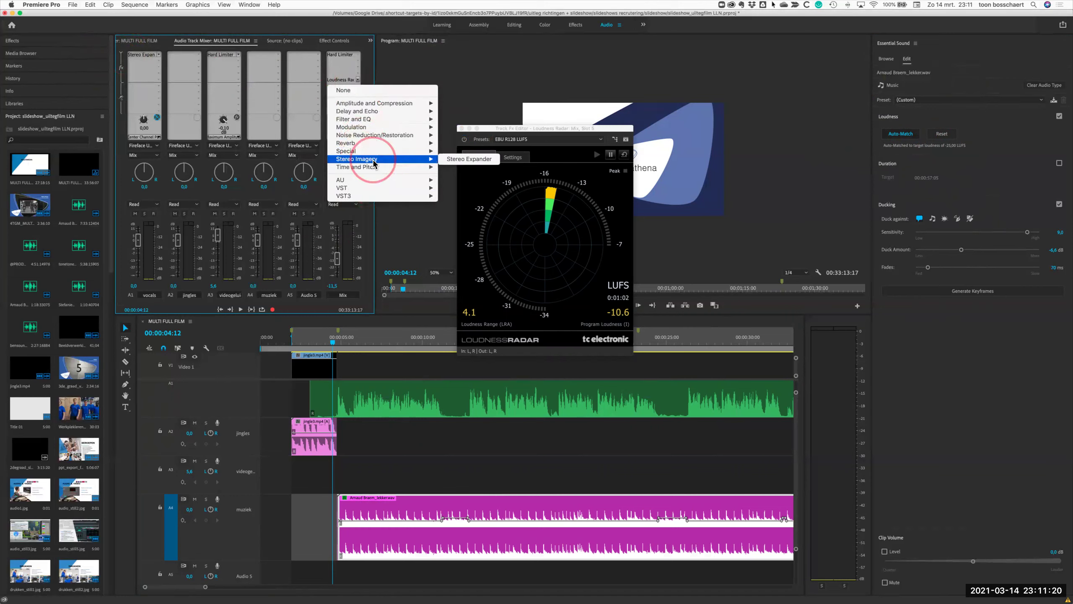
click(373, 153)
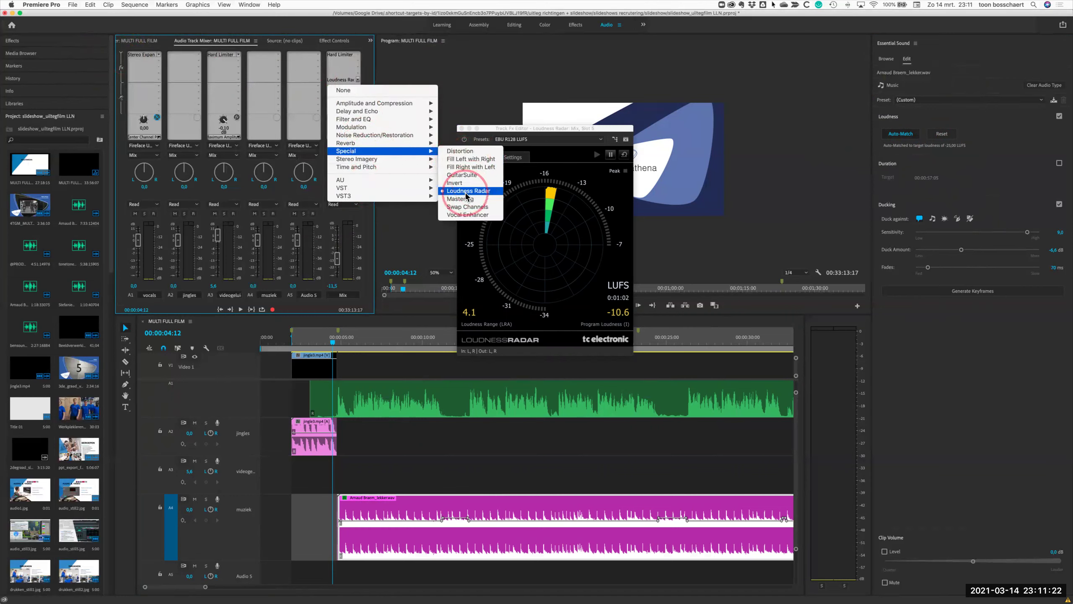
drag(458, 127, 454, 75)
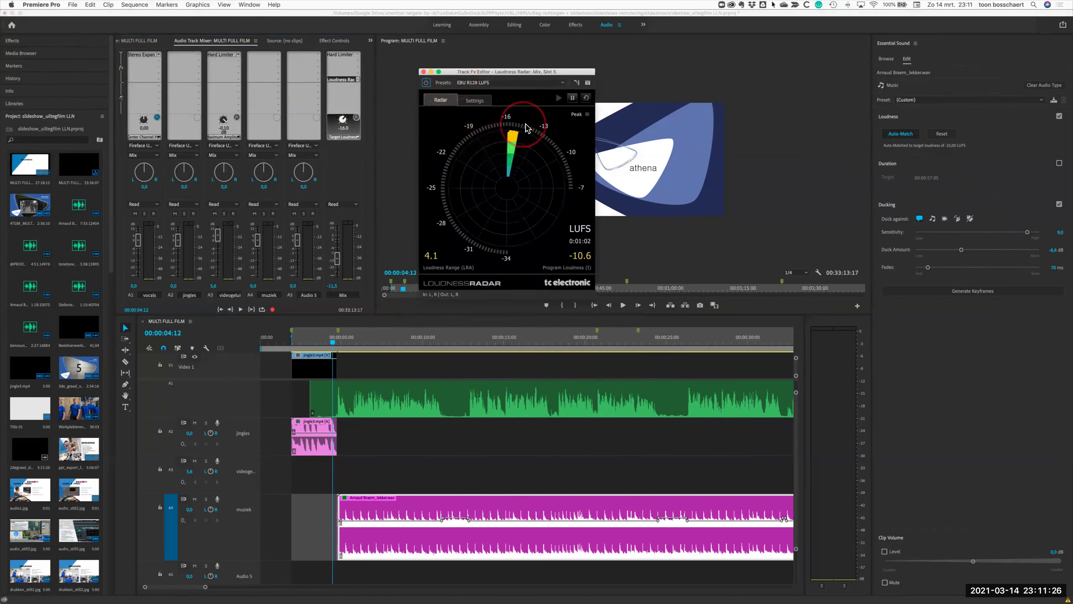
Step: Set the Loudness Radar speed to 1 min in its Settings
click(474, 100)
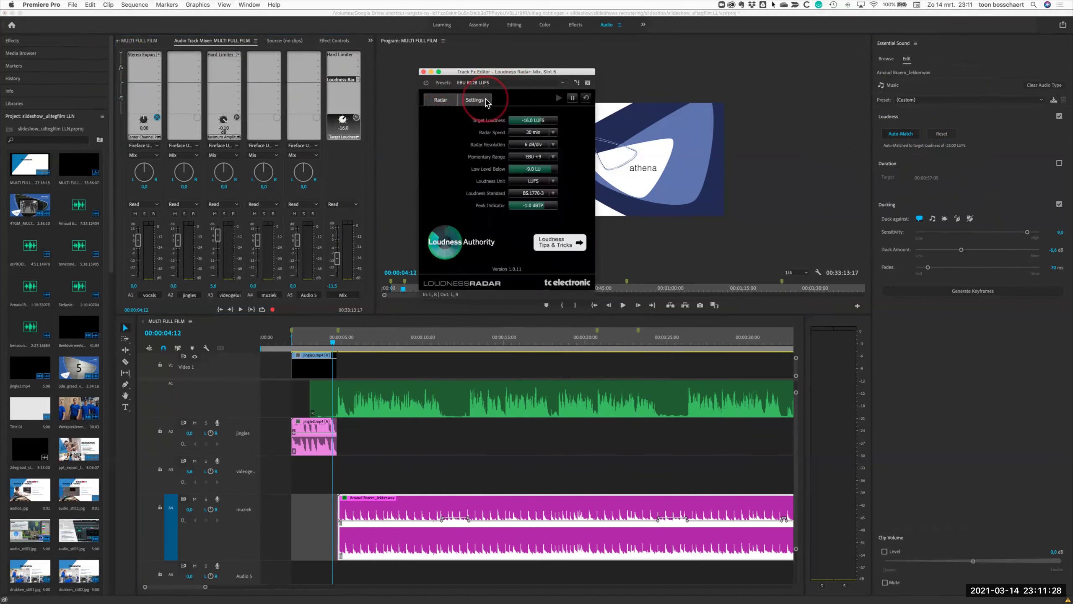
click(533, 132)
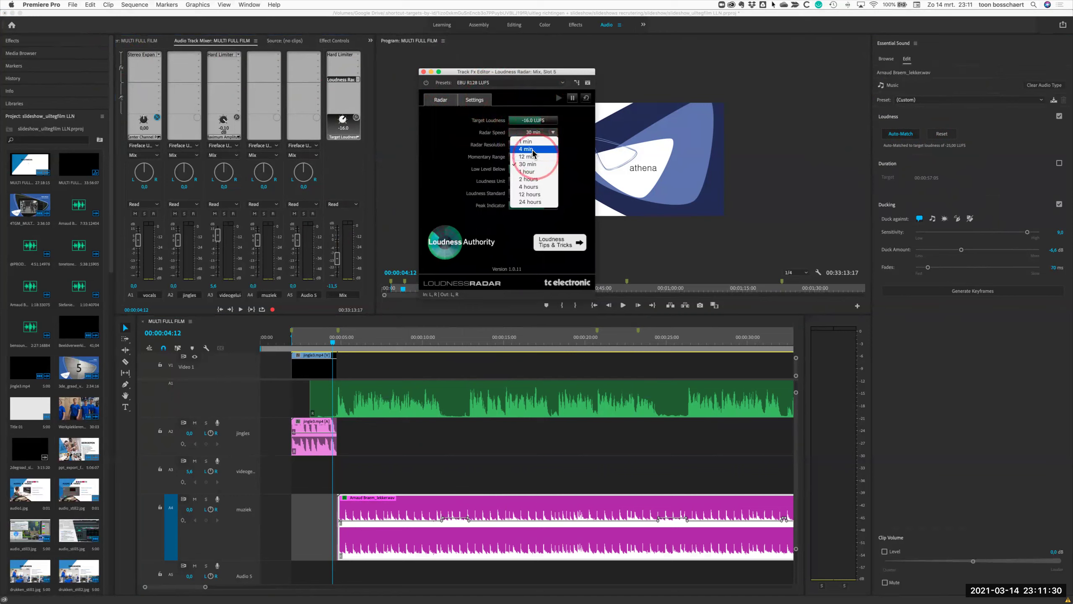
click(527, 142)
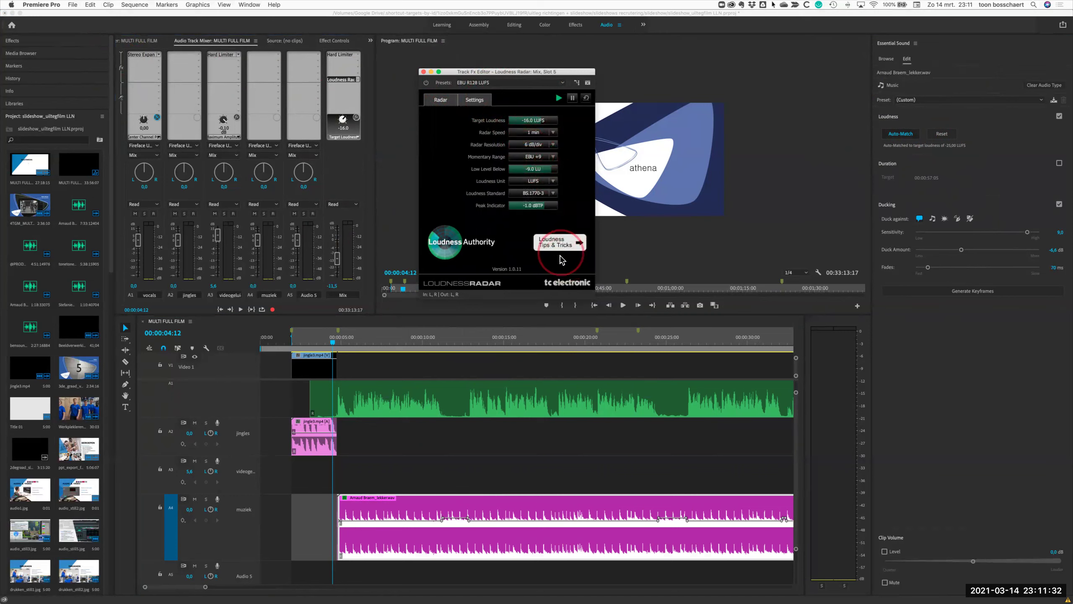
click(435, 102)
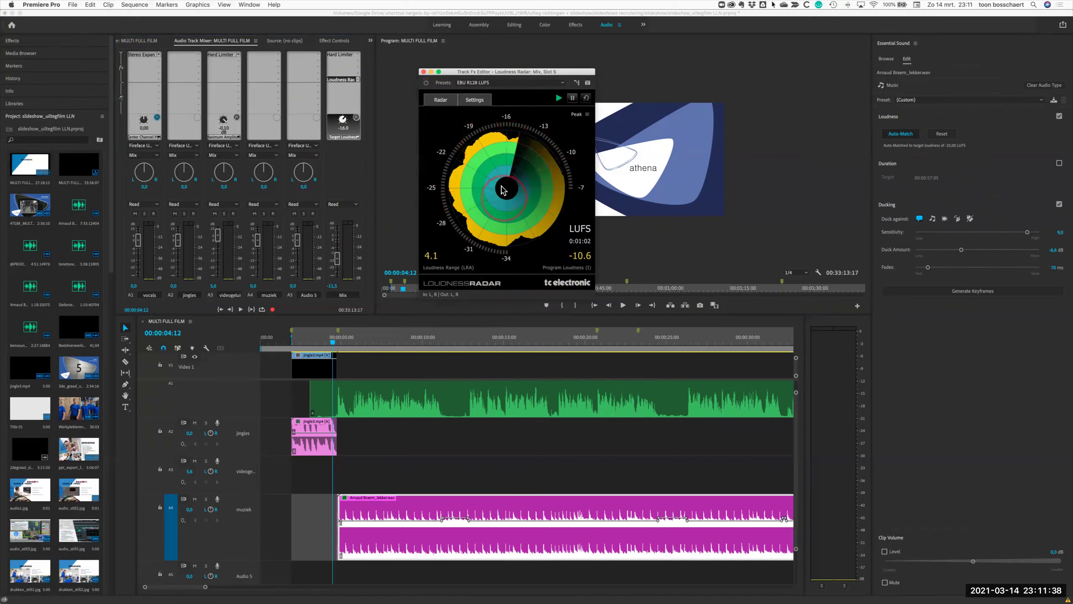
Step: Switch the preset to EBU R128 LUFS, adjust target loudness, and keep radar speed at 1 min
click(474, 102)
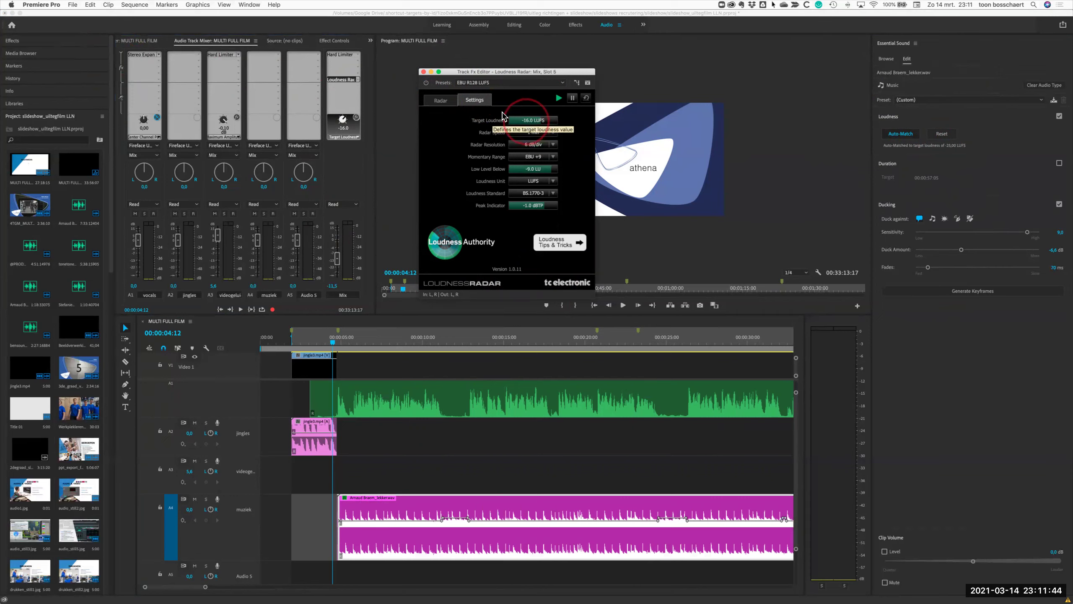
click(466, 84)
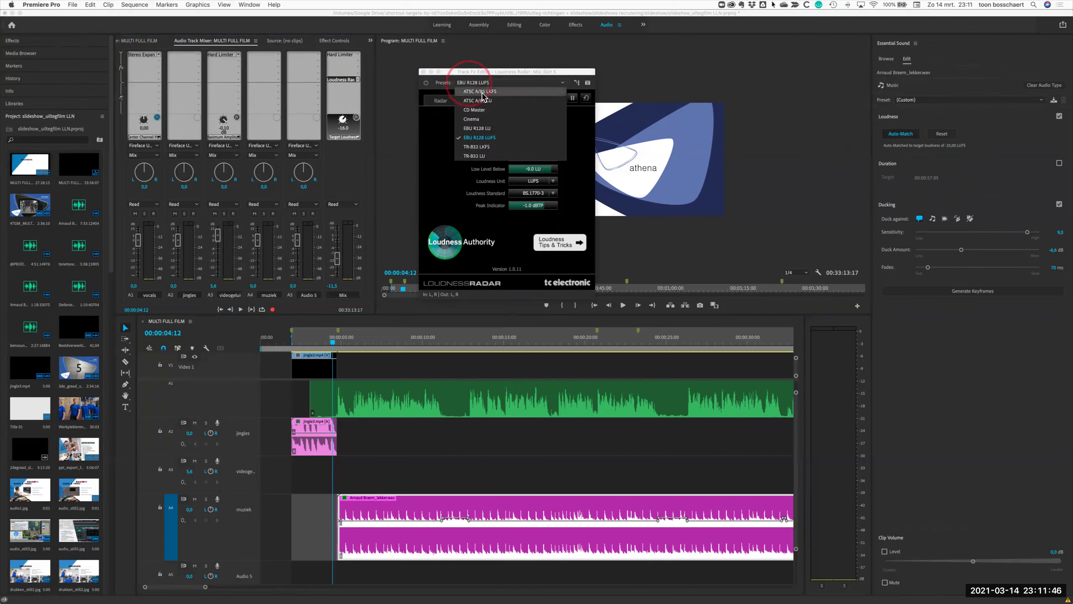
click(476, 128)
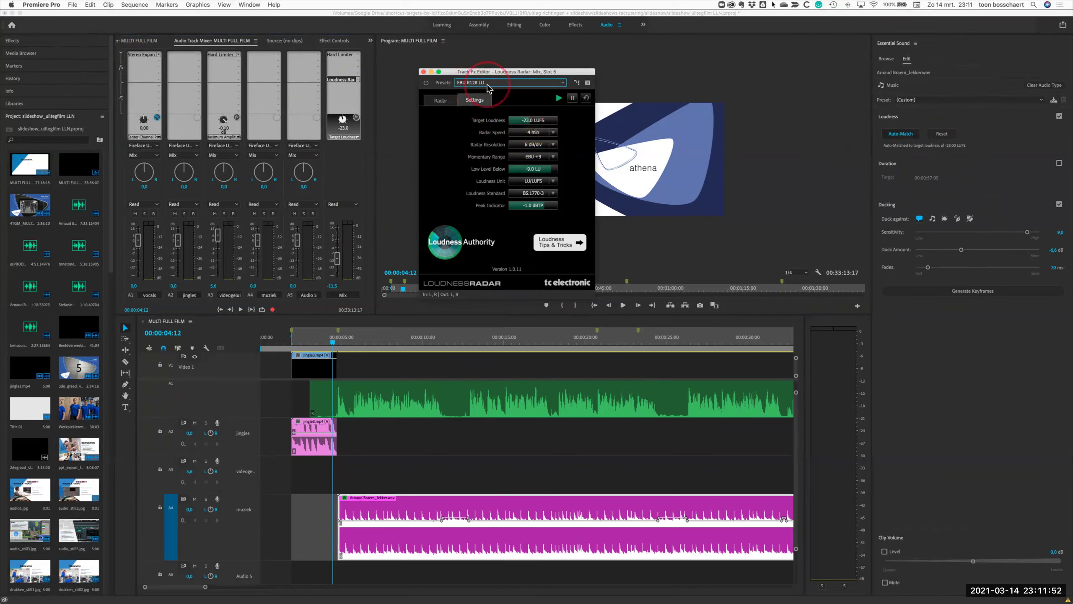
click(486, 83)
click(484, 138)
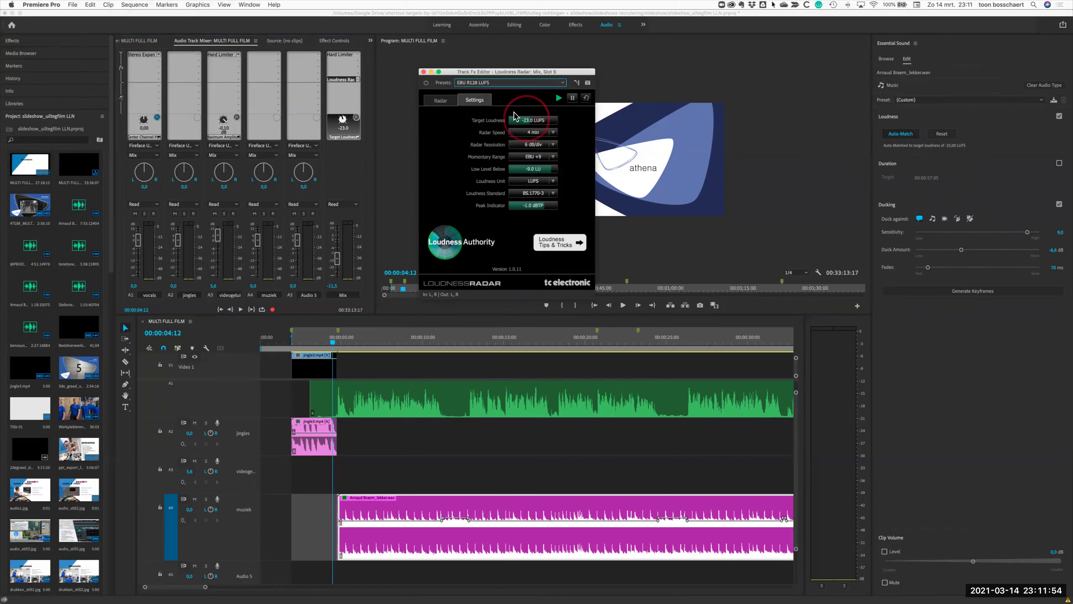
click(531, 124)
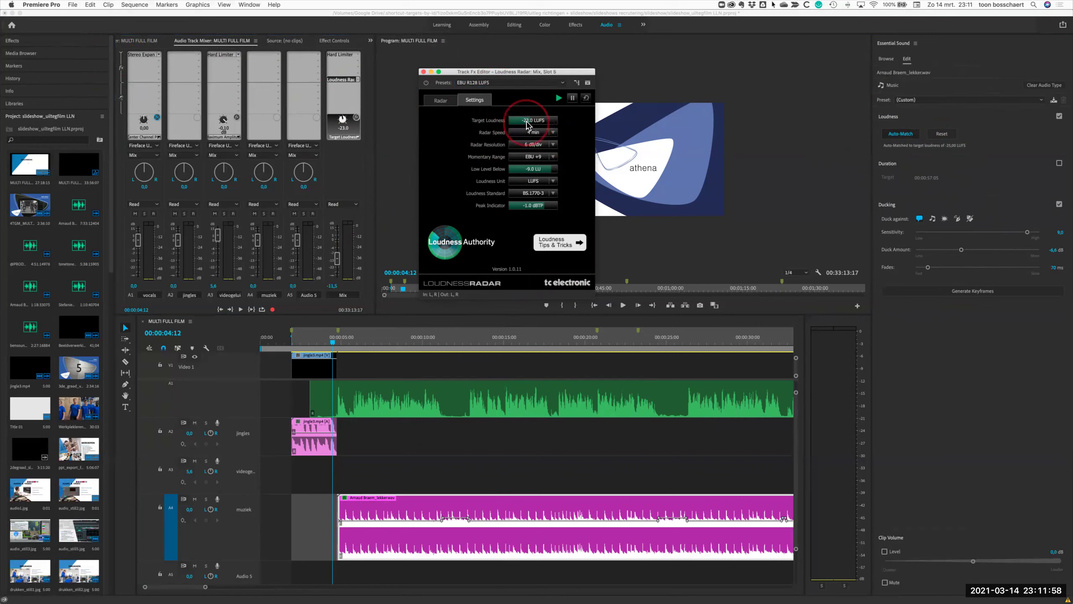
key(=)
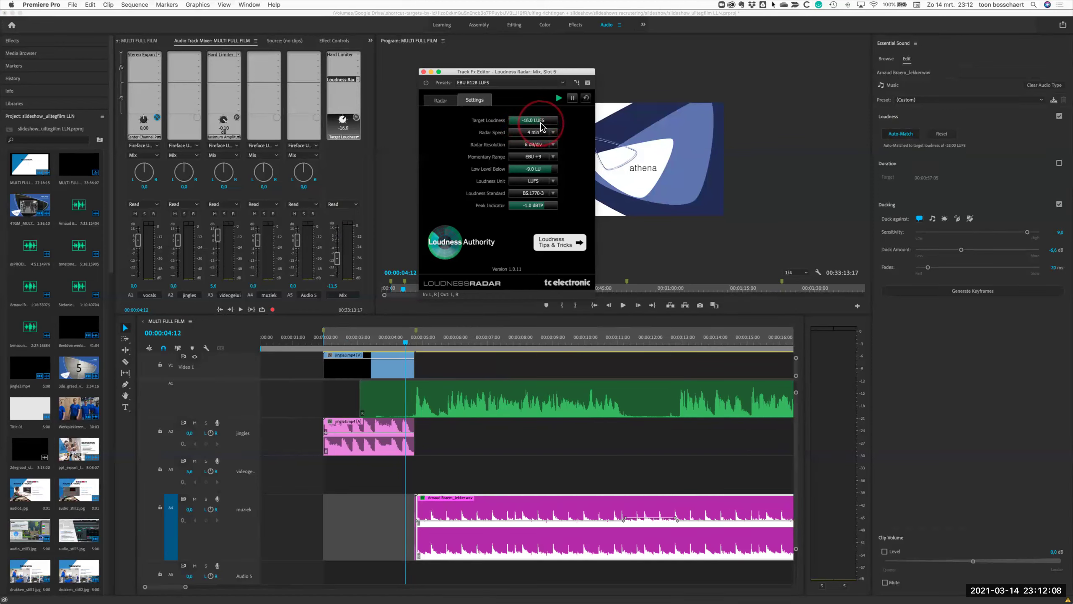
click(531, 133)
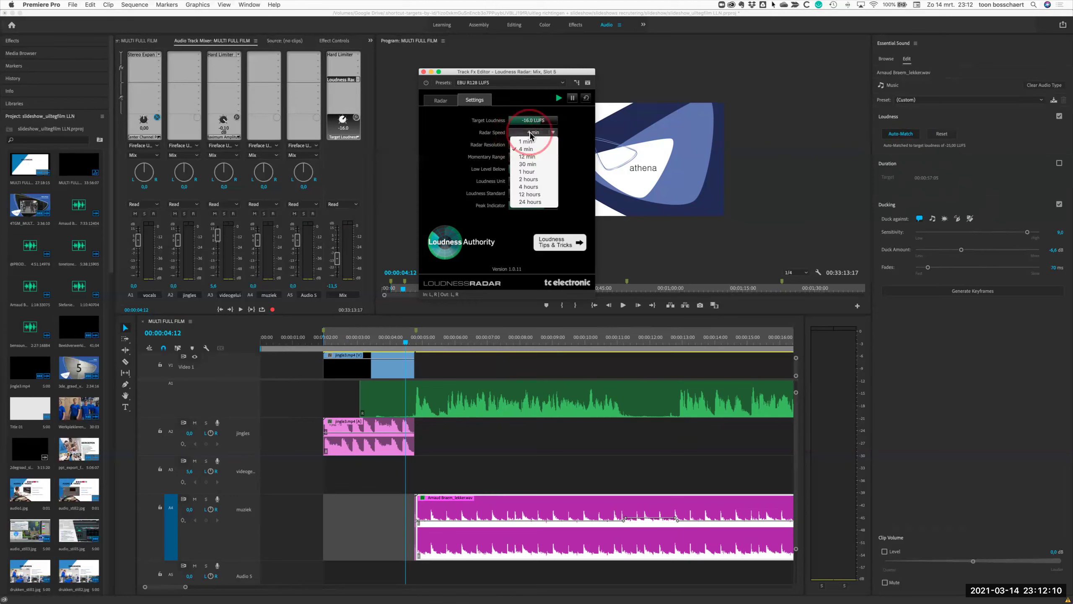
click(528, 150)
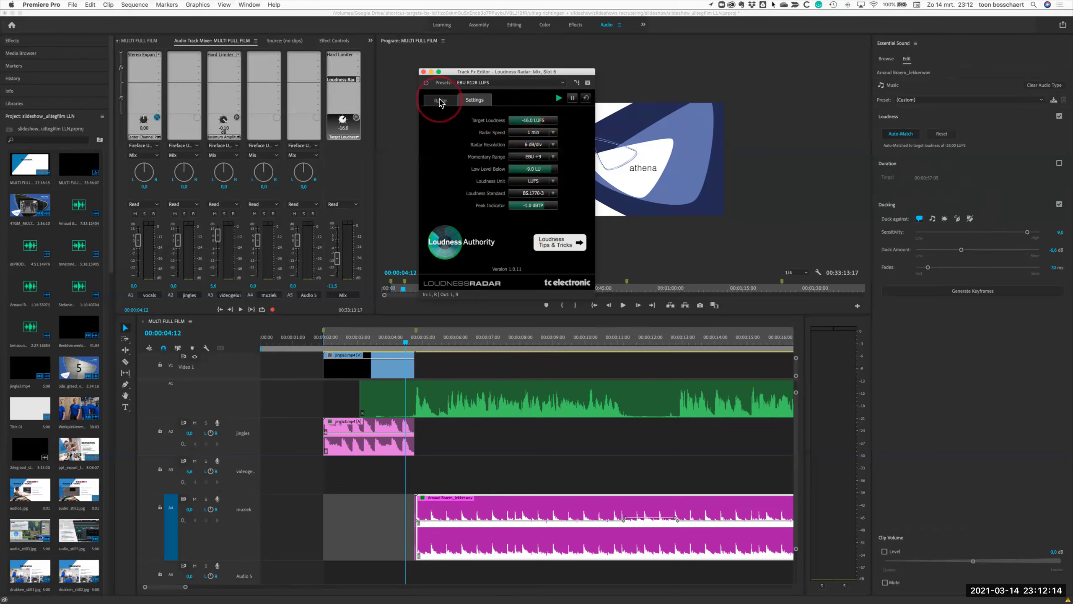
Step: Show the radar display, move it aside, and start playback from the In point
click(440, 100)
drag(480, 73, 668, 51)
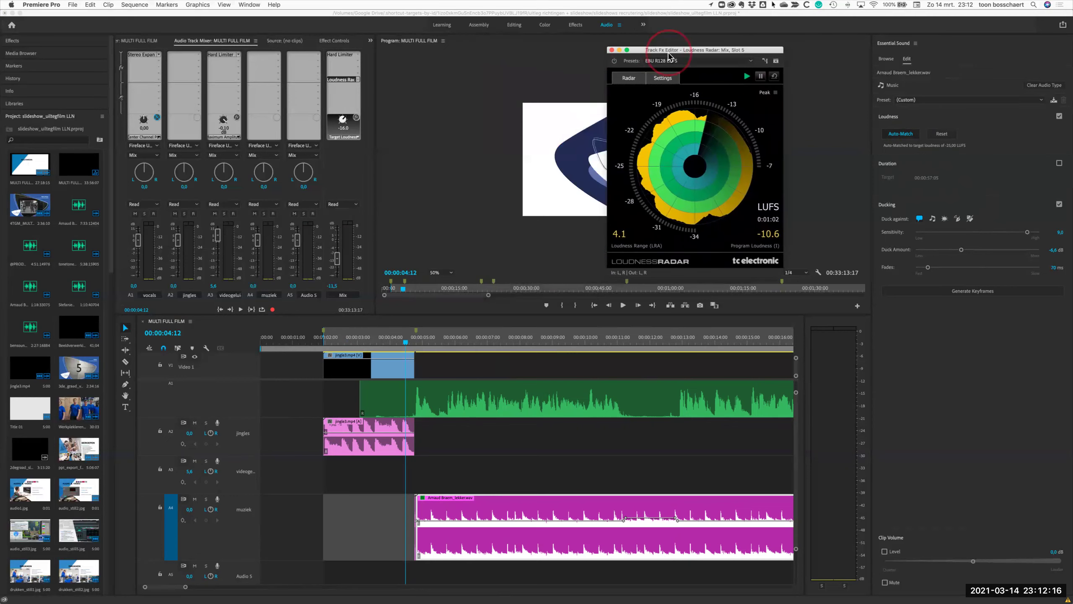
click(623, 305)
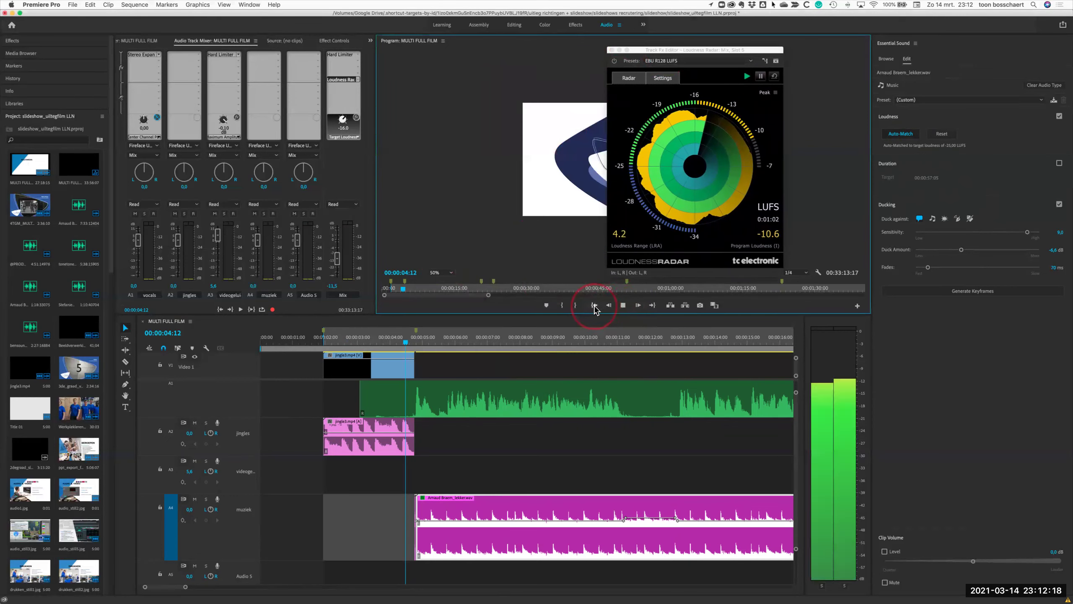
click(595, 306)
click(747, 75)
click(452, 256)
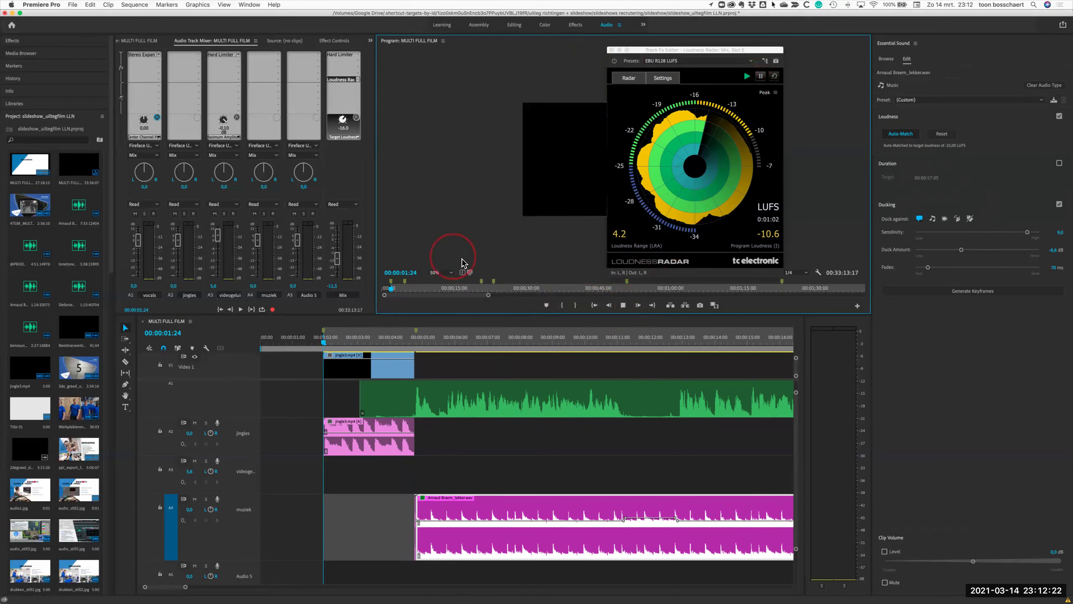
click(740, 200)
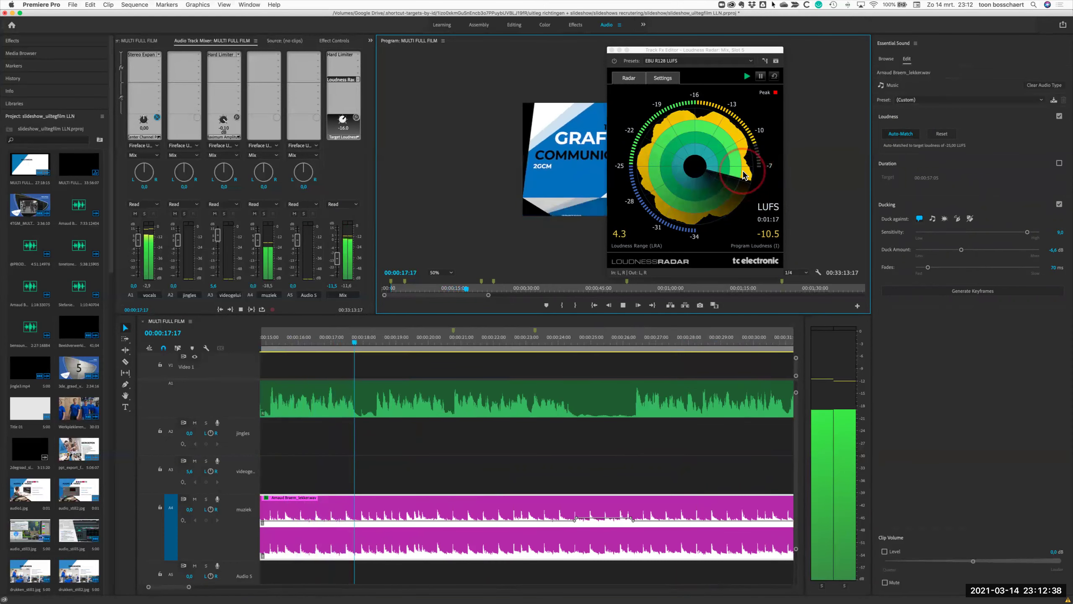
Step: Reset the radar and play the mix until about one minute while it measures
click(775, 77)
click(643, 157)
click(426, 353)
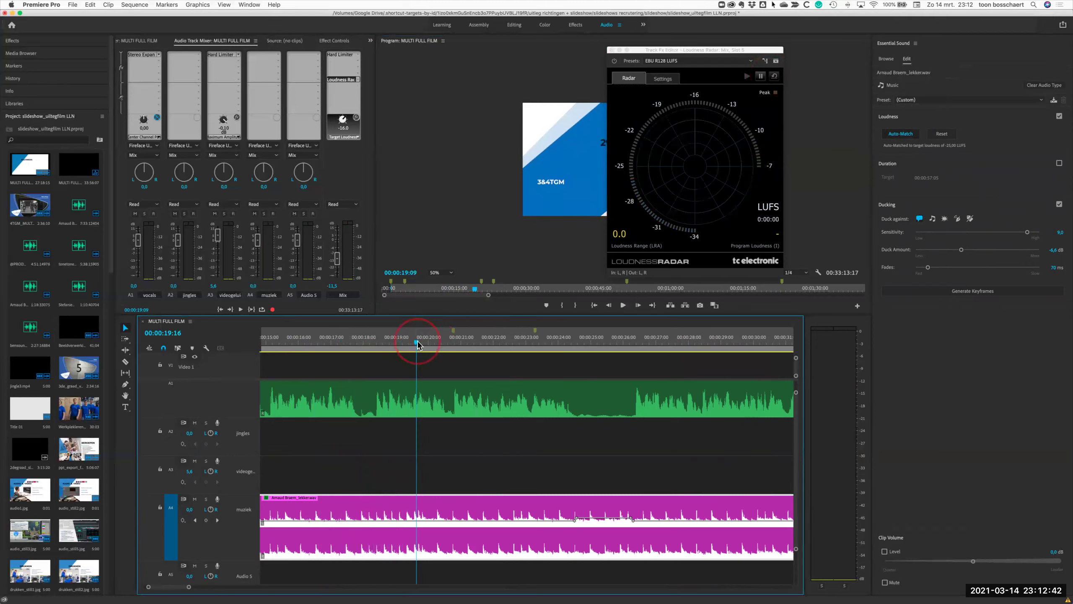
key(space)
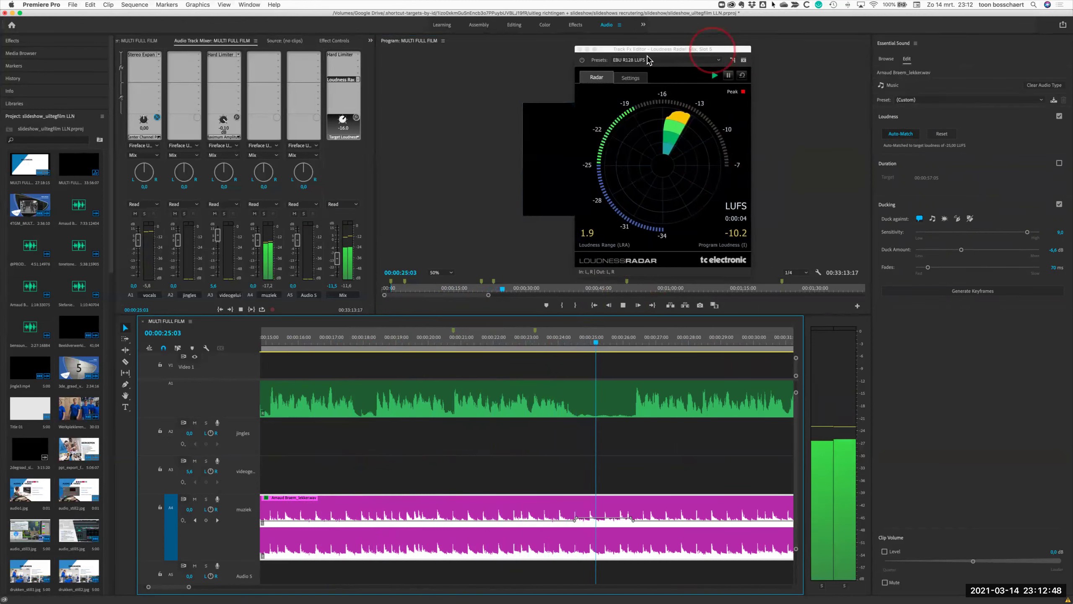
drag(725, 58, 596, 56)
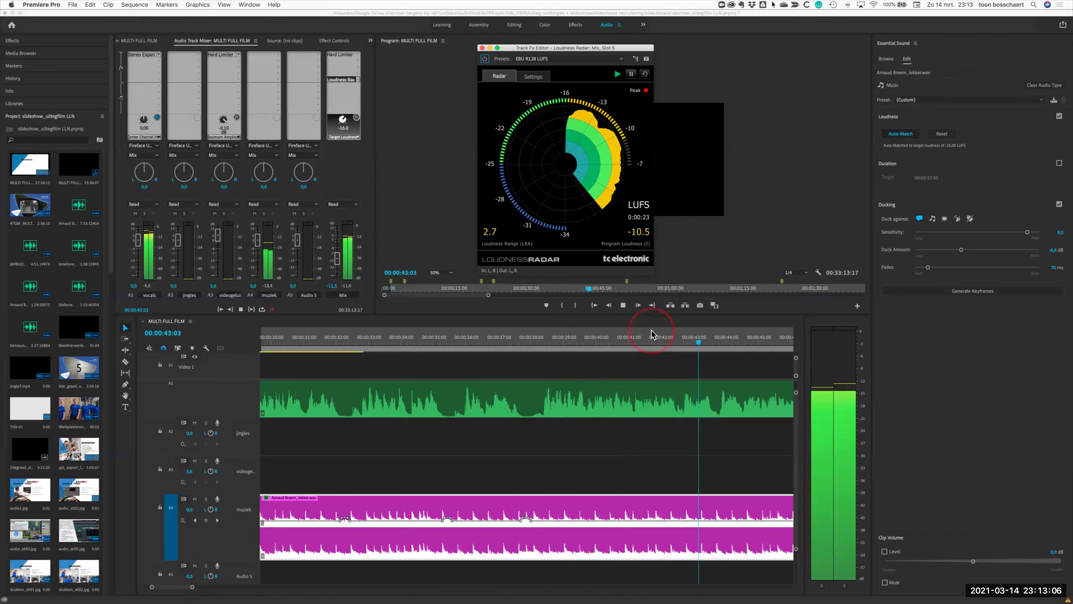
key(equal)
key(equal)
key(equal)
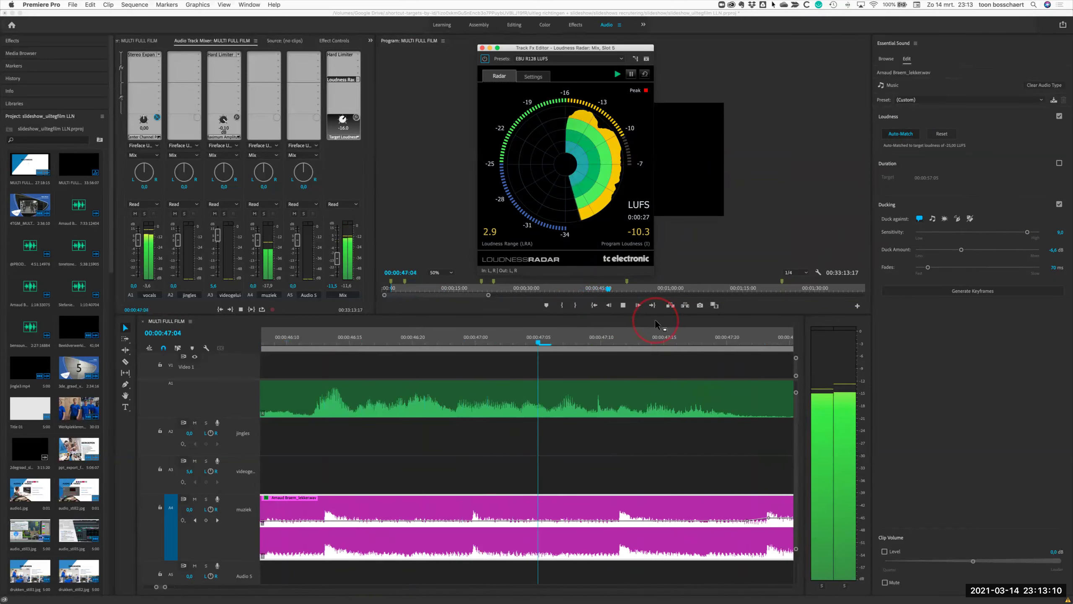
key(minus)
key(minus)
key(minus)
key(minus)
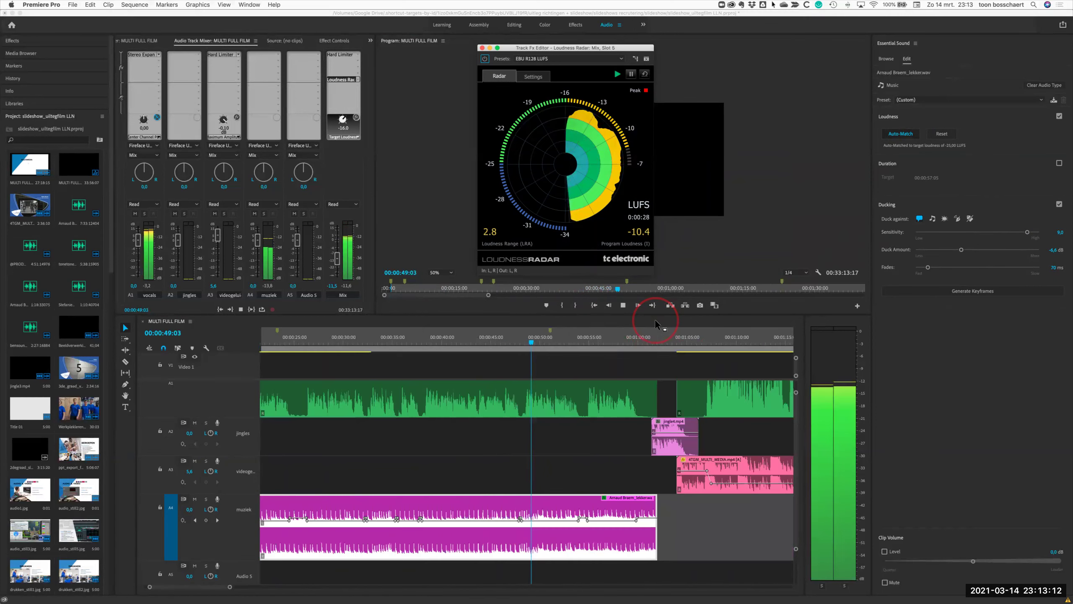
key(minus)
click(559, 348)
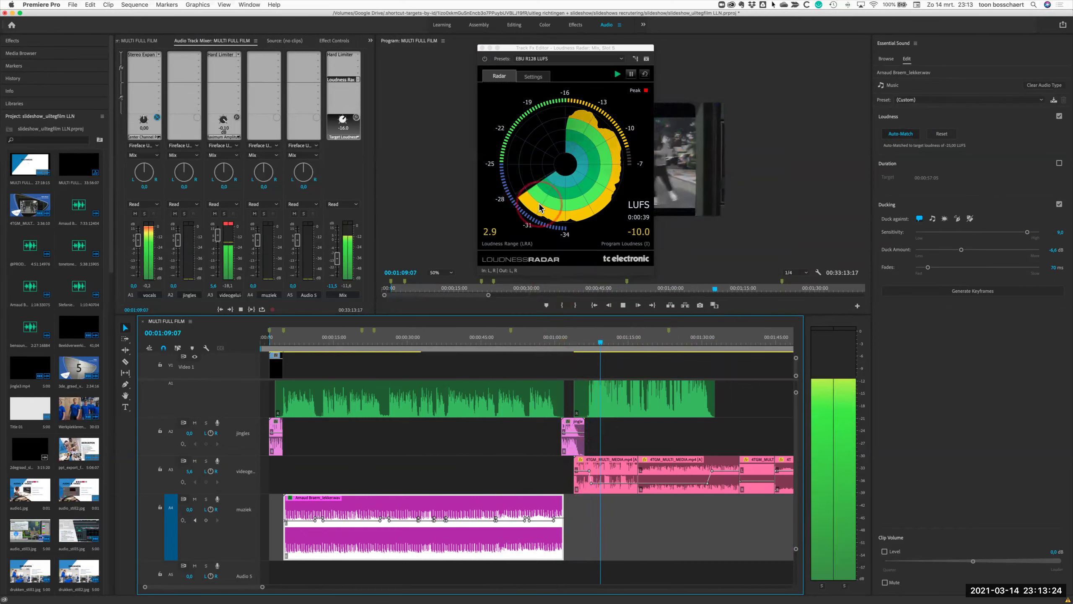
key(space)
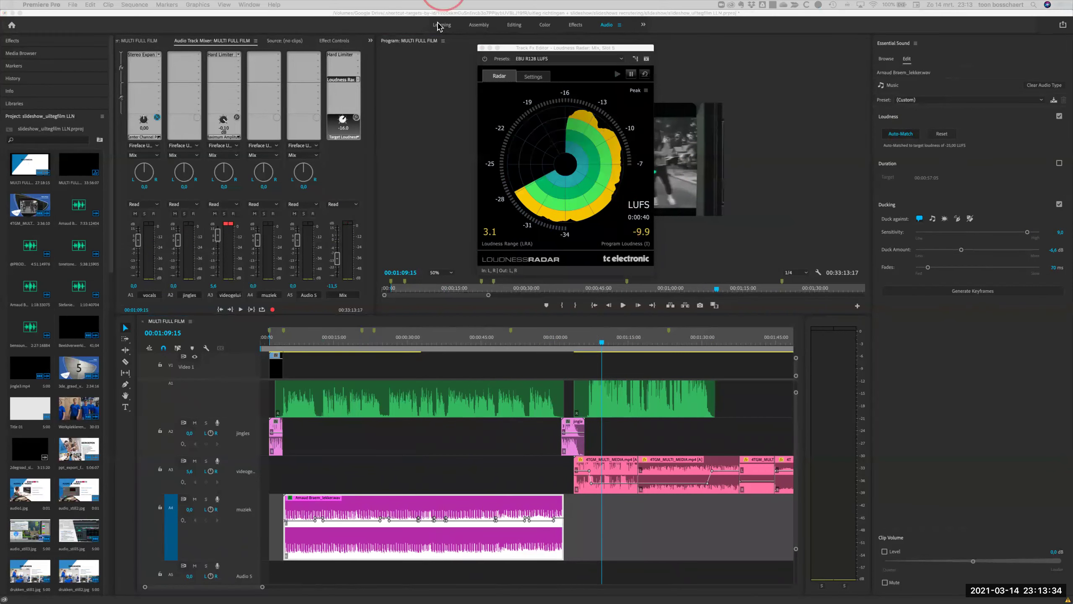
Step: Compare the −16.5 LUFS reference radar screenshot with the live radar, then open the mix's Hard Limiter
mouse_move(813, 596)
drag(371, 166, 403, 172)
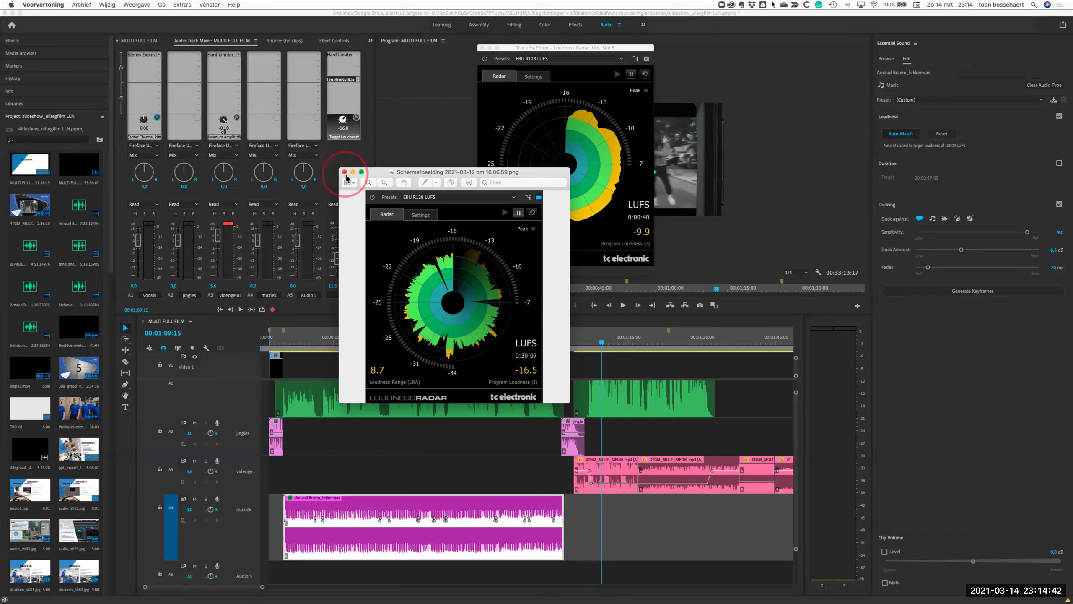
drag(399, 177, 601, 258)
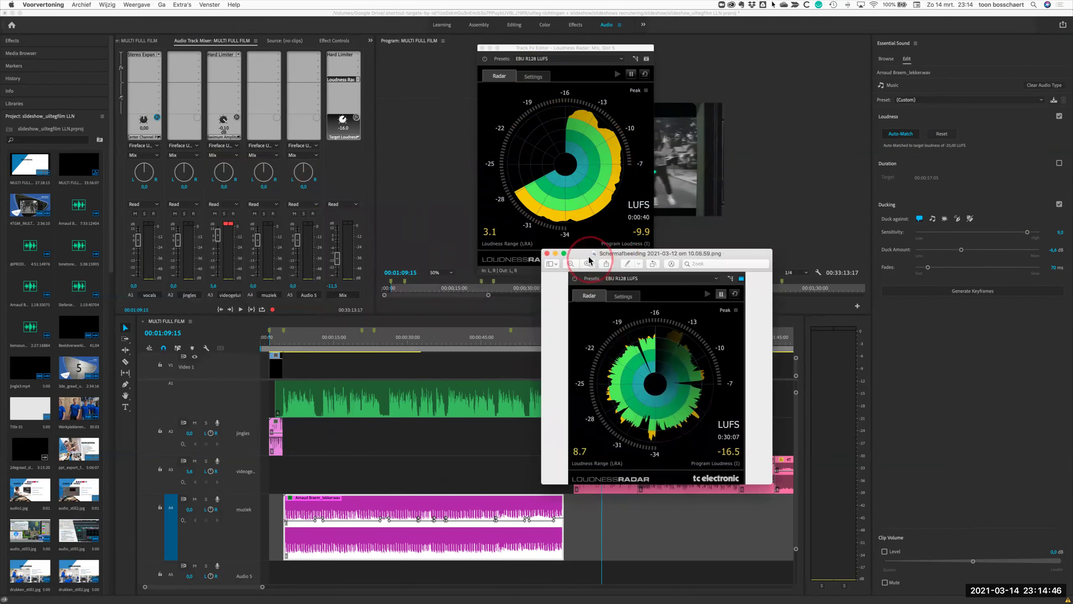
key(super+w)
click(475, 364)
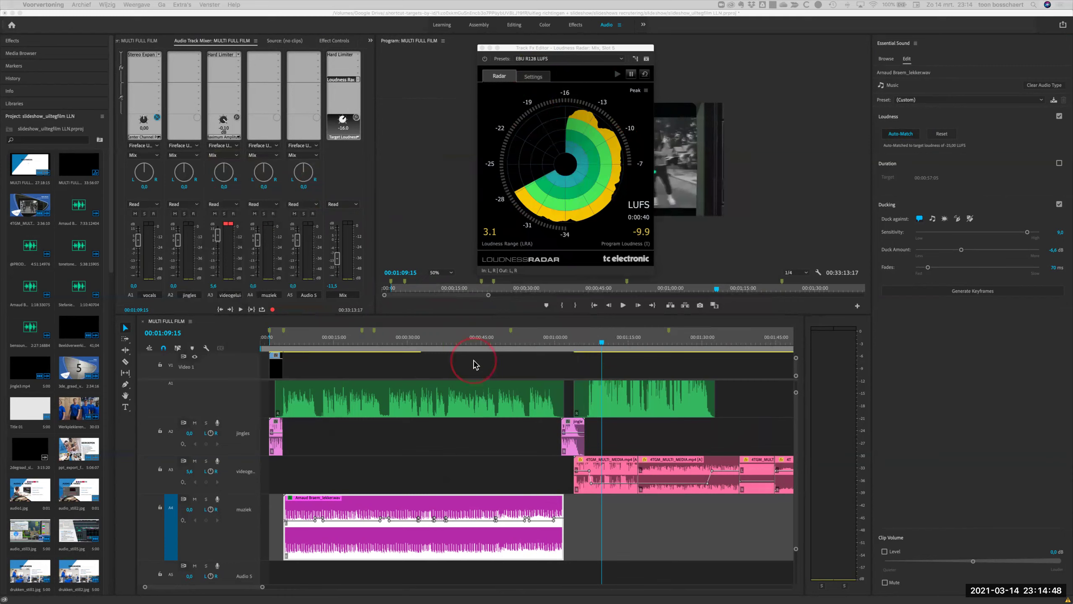
drag(523, 51, 696, 39)
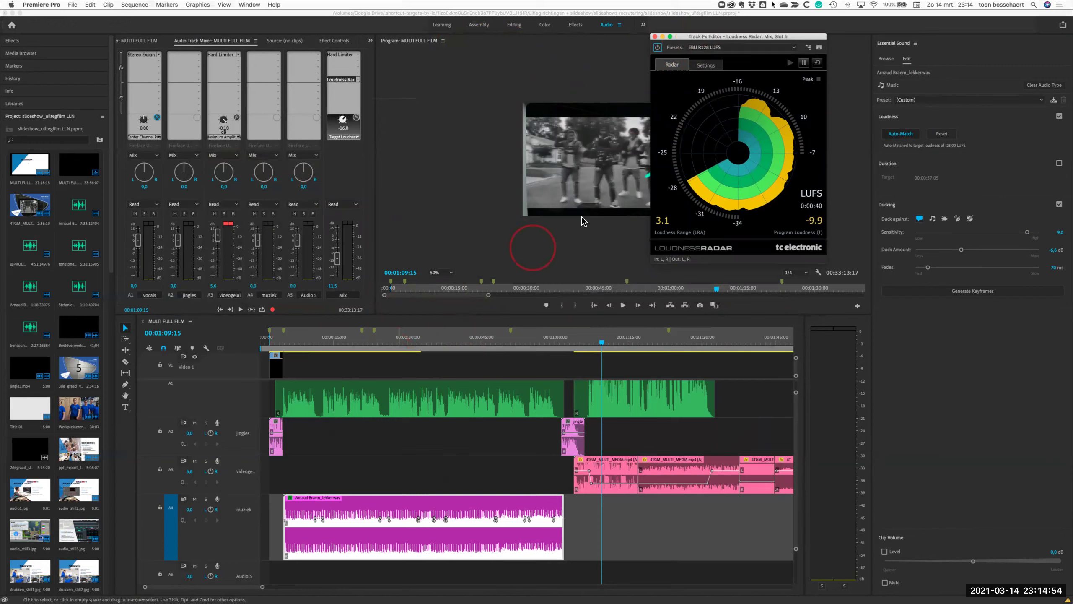
drag(710, 40, 595, 53)
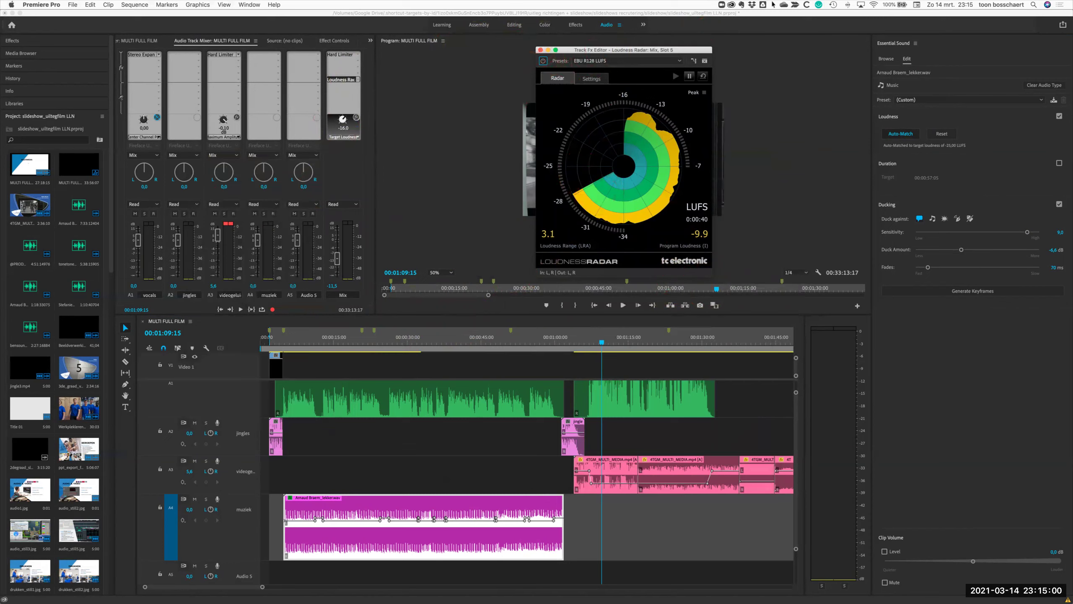
key(super+Tab)
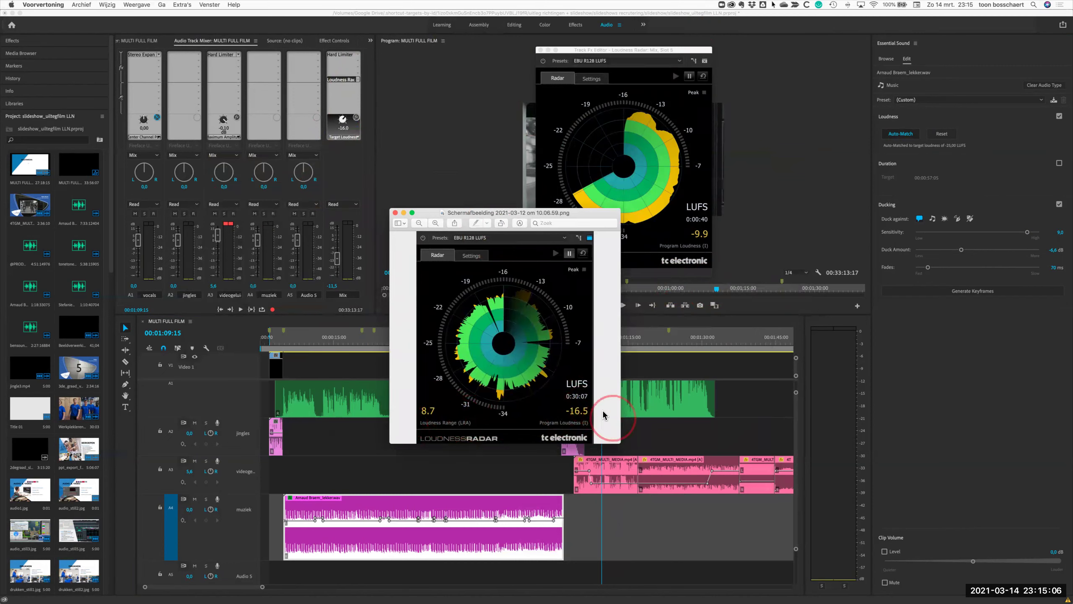
double_click(338, 54)
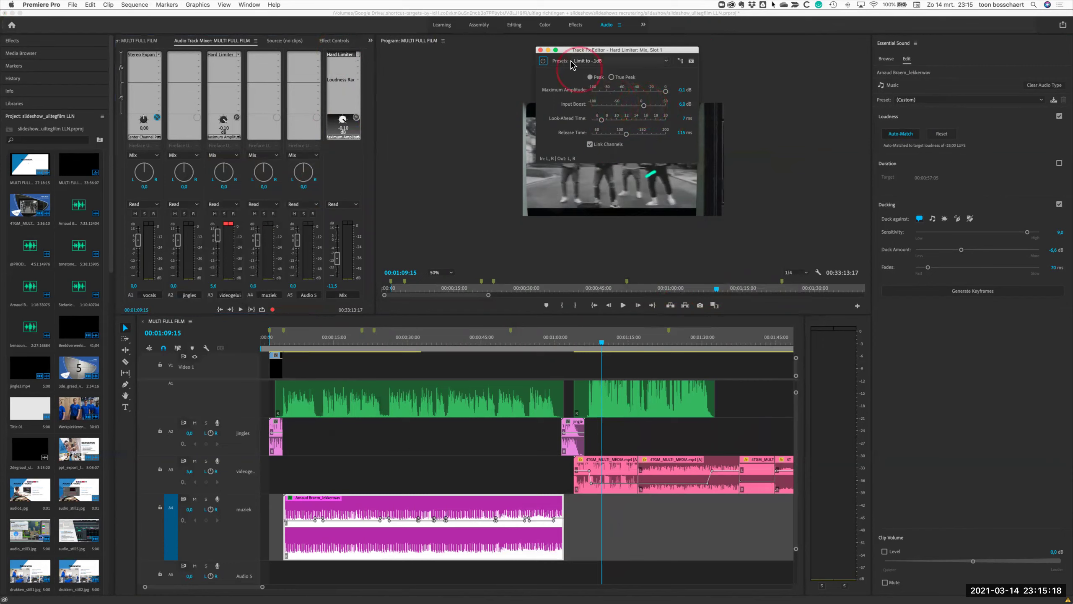
Step: Move the Mix channel's Hard Limiter editor aside and close it
mouse_move(575, 52)
mouse_down()
mouse_move(747, 98)
mouse_move(767, 125)
mouse_move(761, 101)
mouse_up()
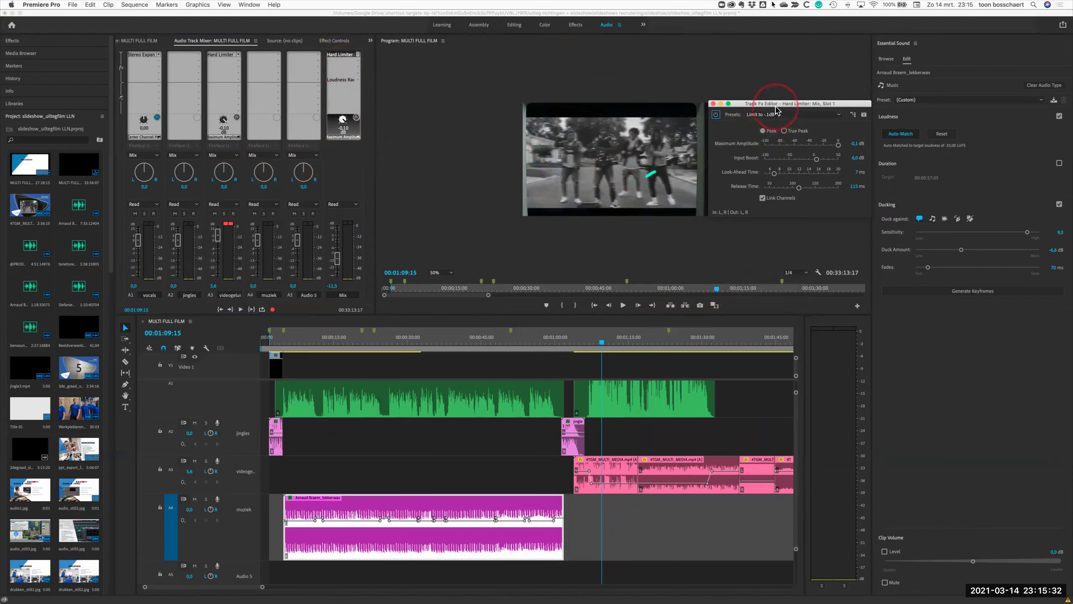
drag(776, 108, 769, 131)
click(706, 127)
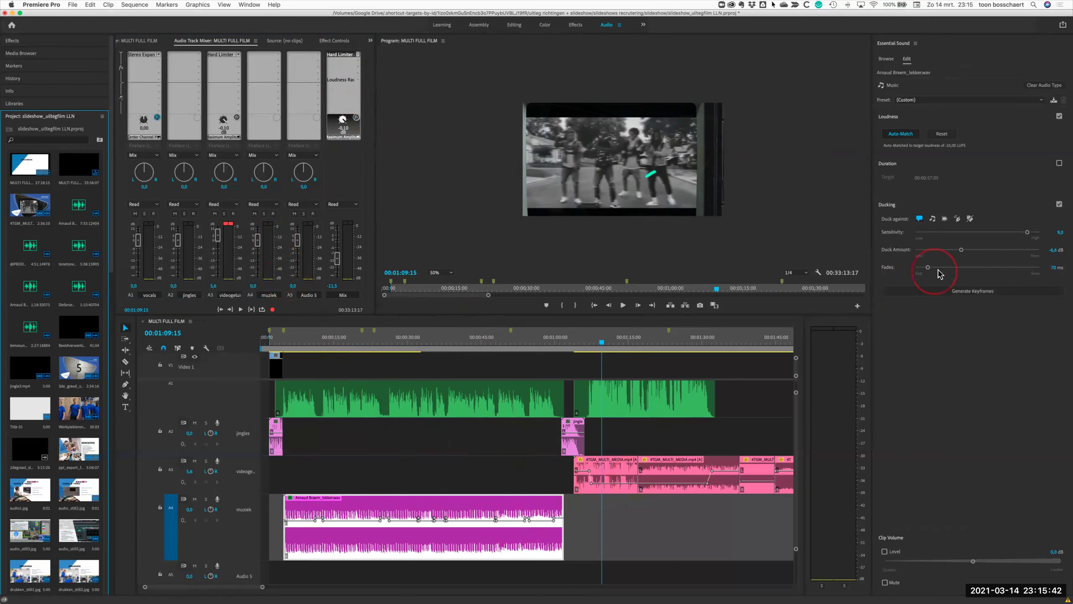
click(485, 522)
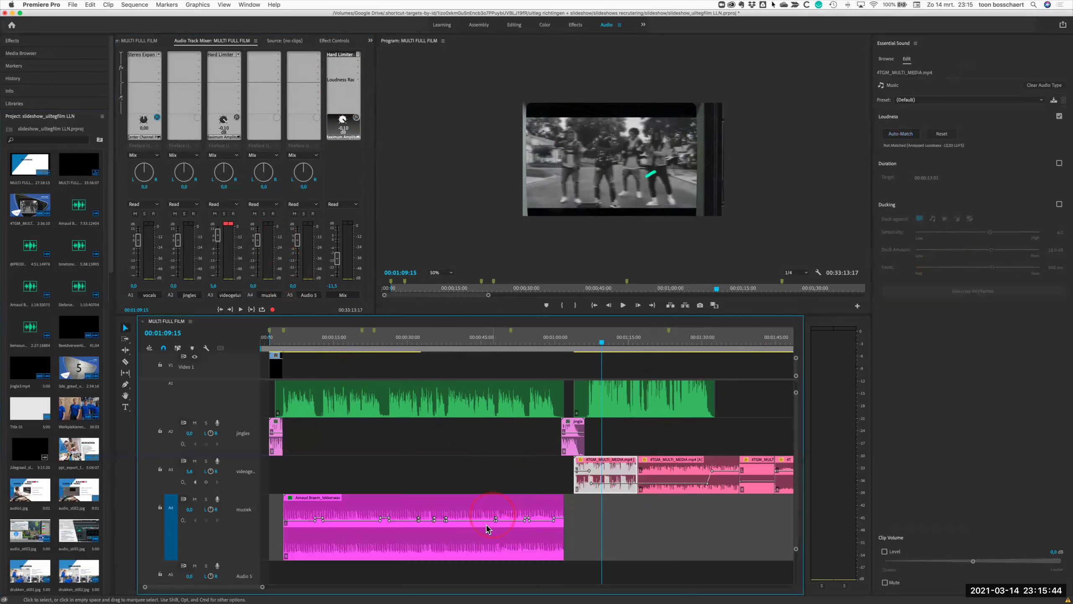
click(591, 471)
click(612, 420)
click(601, 481)
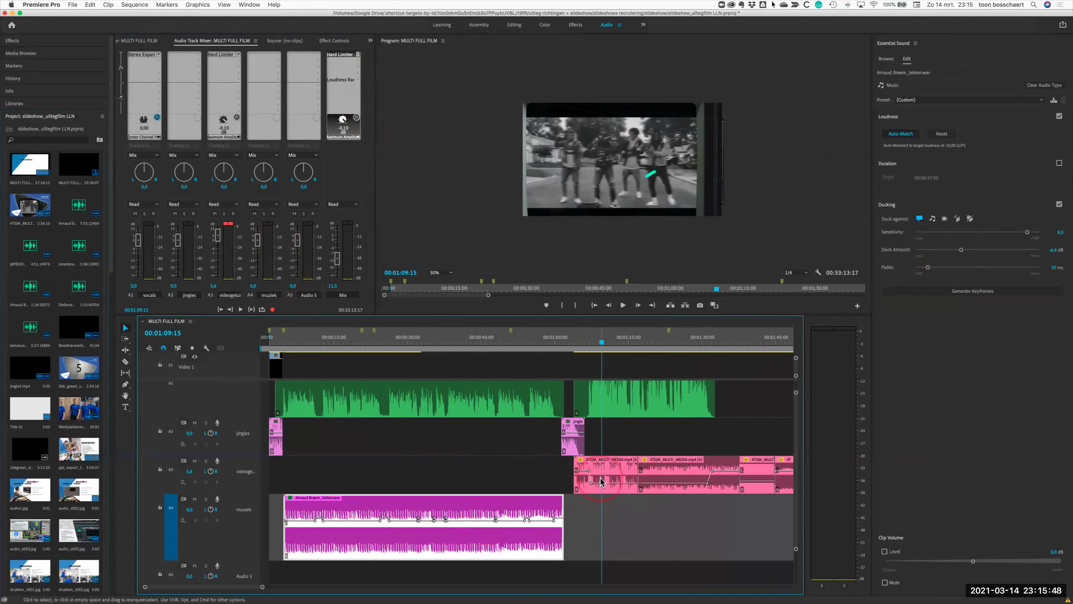
click(556, 343)
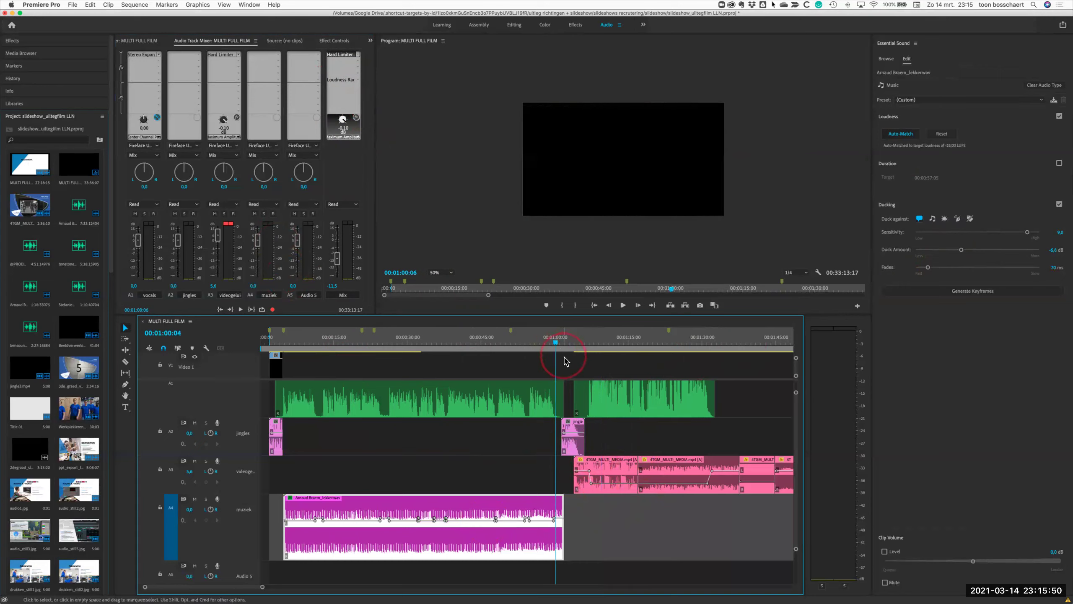
key(space)
click(580, 431)
click(608, 435)
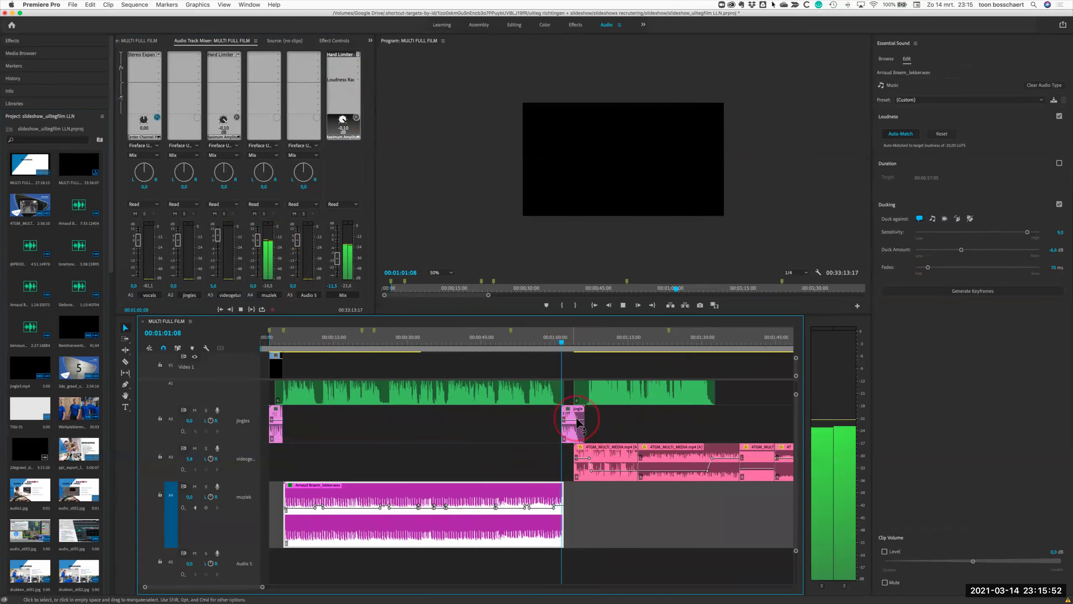
click(590, 444)
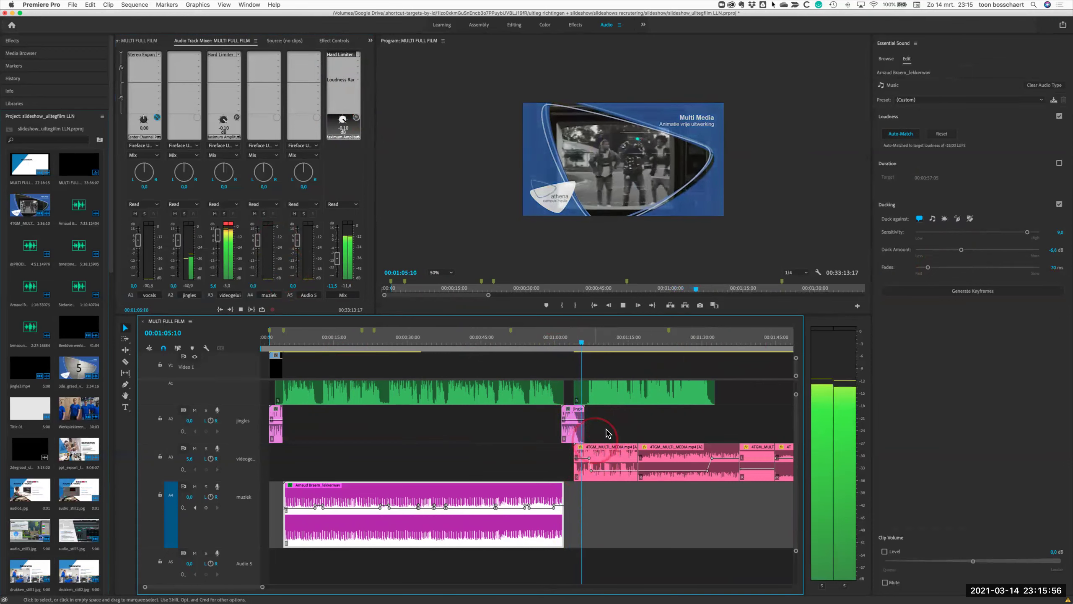
click(607, 403)
click(610, 433)
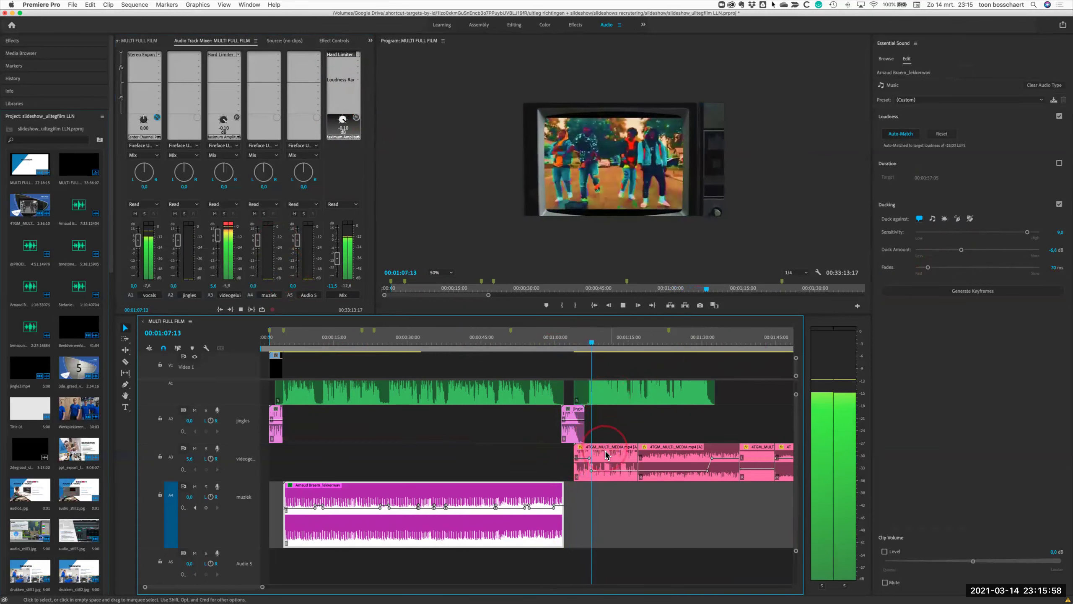
click(648, 470)
key(space)
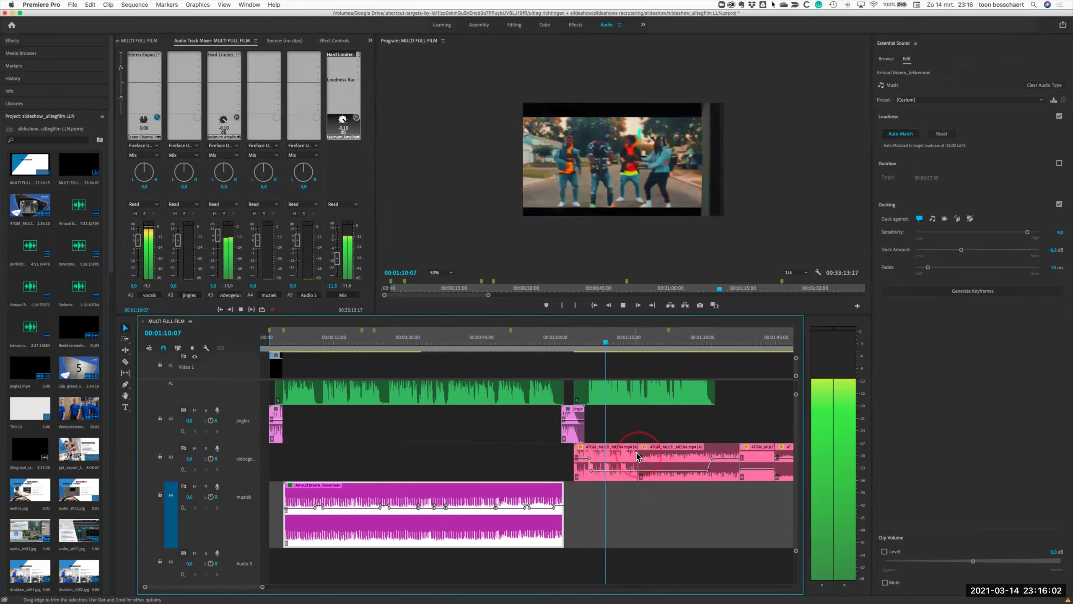
click(605, 418)
click(600, 459)
click(684, 428)
scroll(694, 432, down, 3)
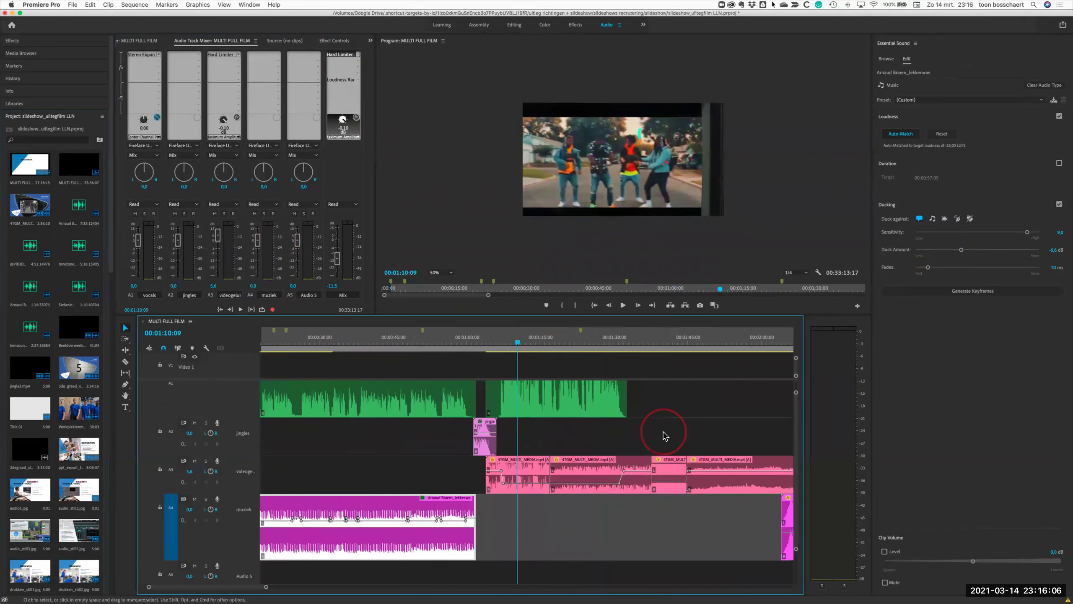
scroll(661, 432, up, 5)
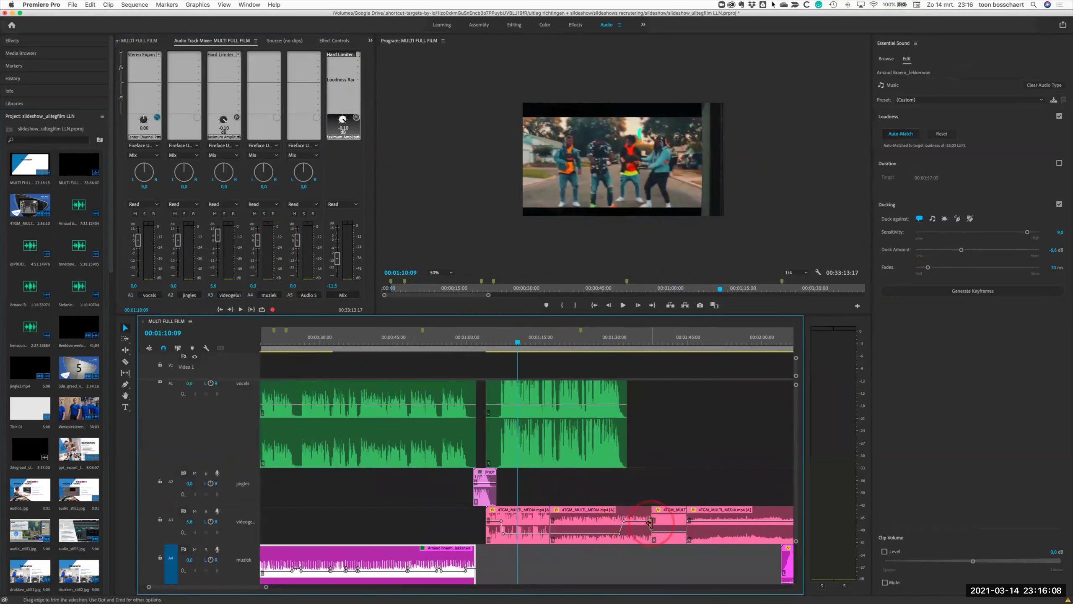
scroll(652, 524, down, 5)
click(577, 517)
scroll(567, 507, down, 2)
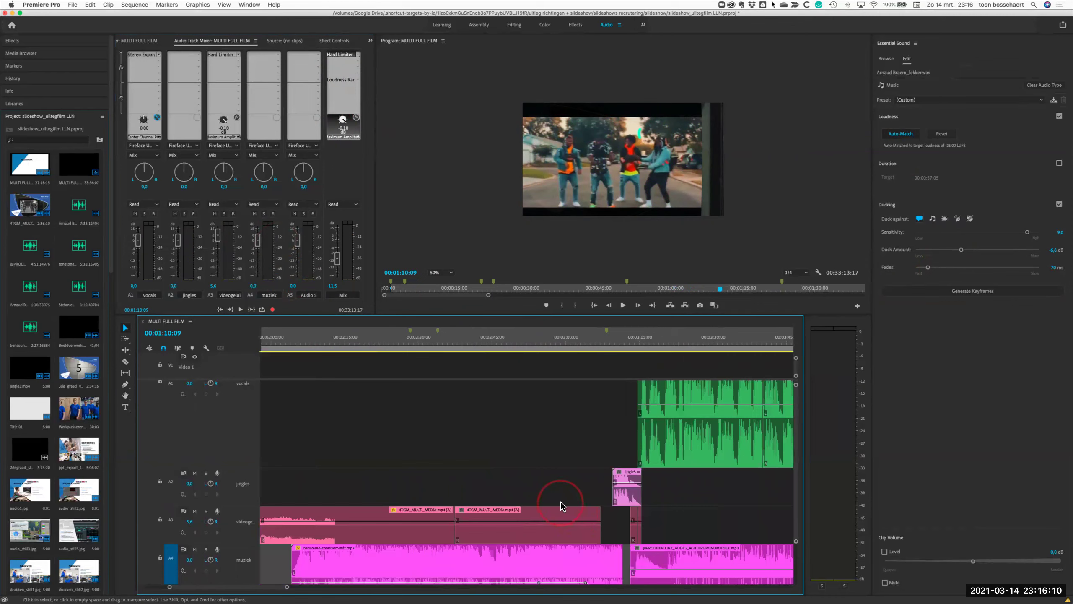
scroll(558, 503, down, 3)
click(451, 470)
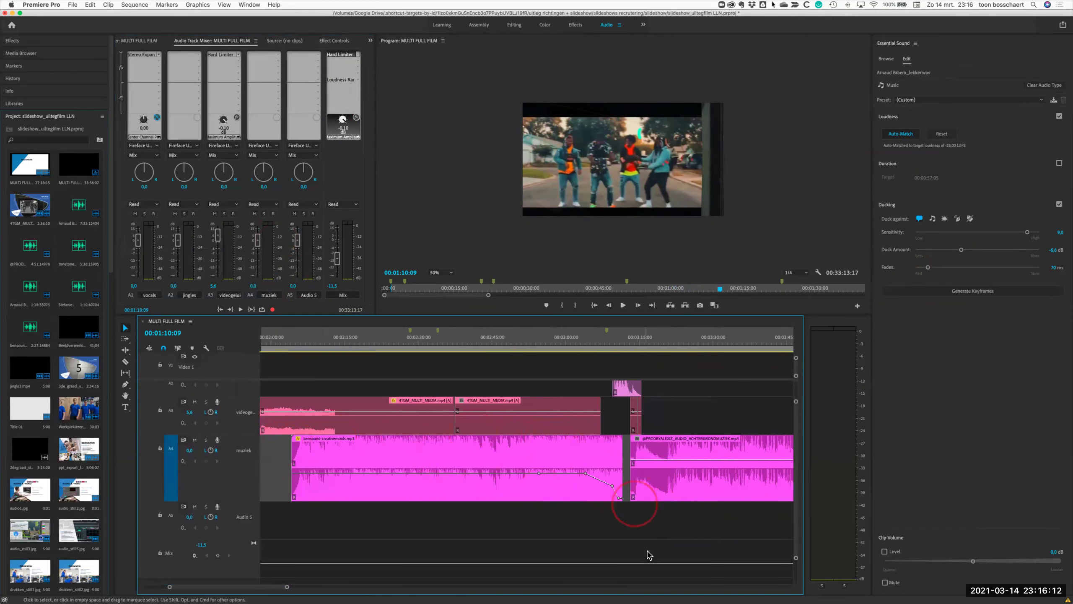
click(608, 470)
click(590, 341)
key(space)
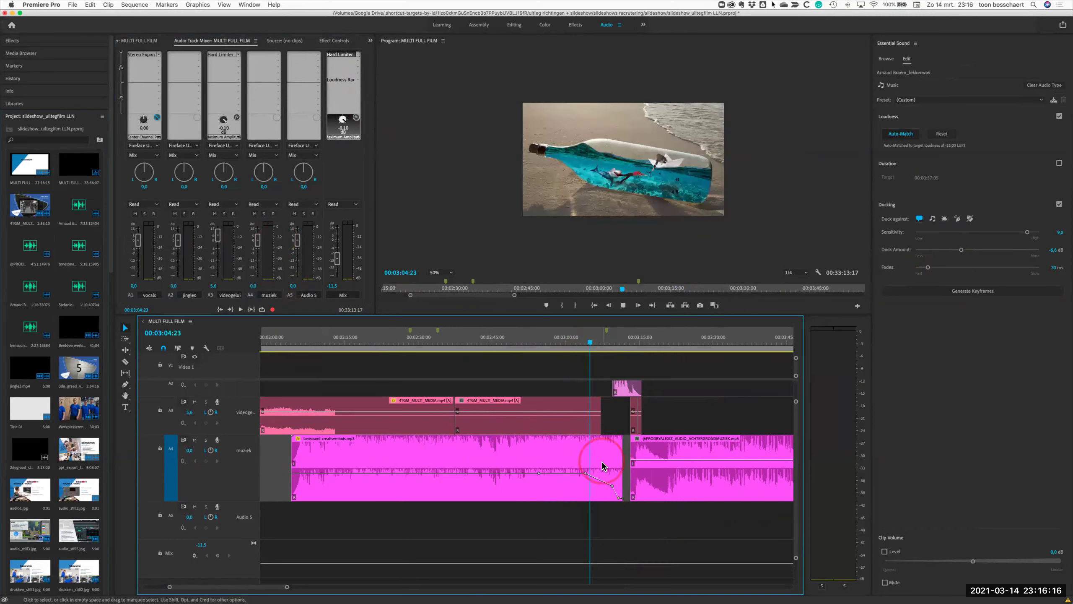
click(614, 445)
key(space)
scroll(615, 444, up, 5)
scroll(616, 442, down, 2)
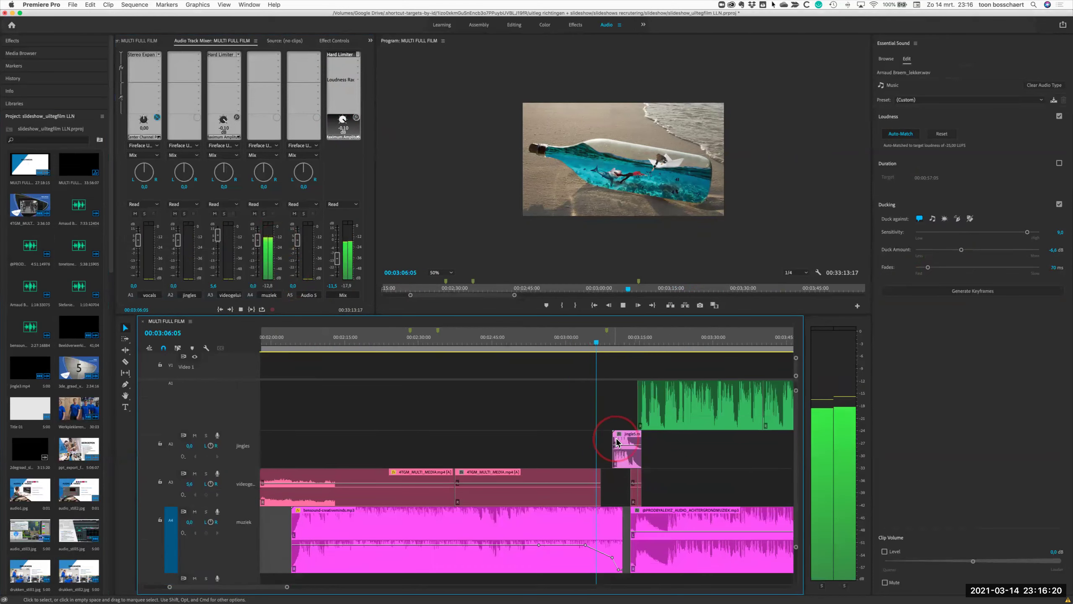
scroll(617, 443, down, 1)
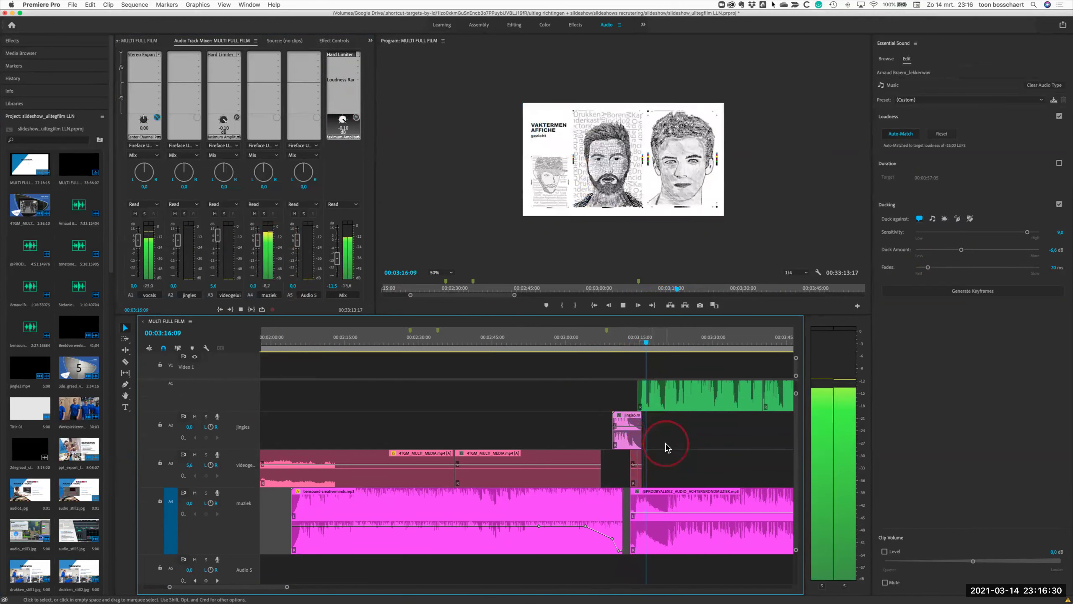
scroll(666, 448, down, 1)
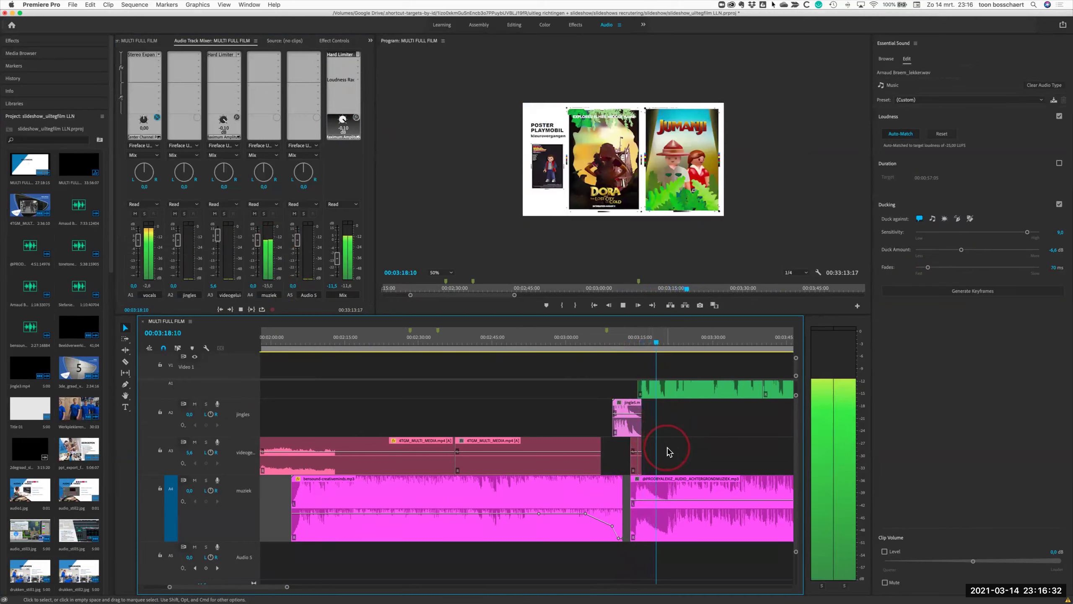
scroll(666, 448, right, 5)
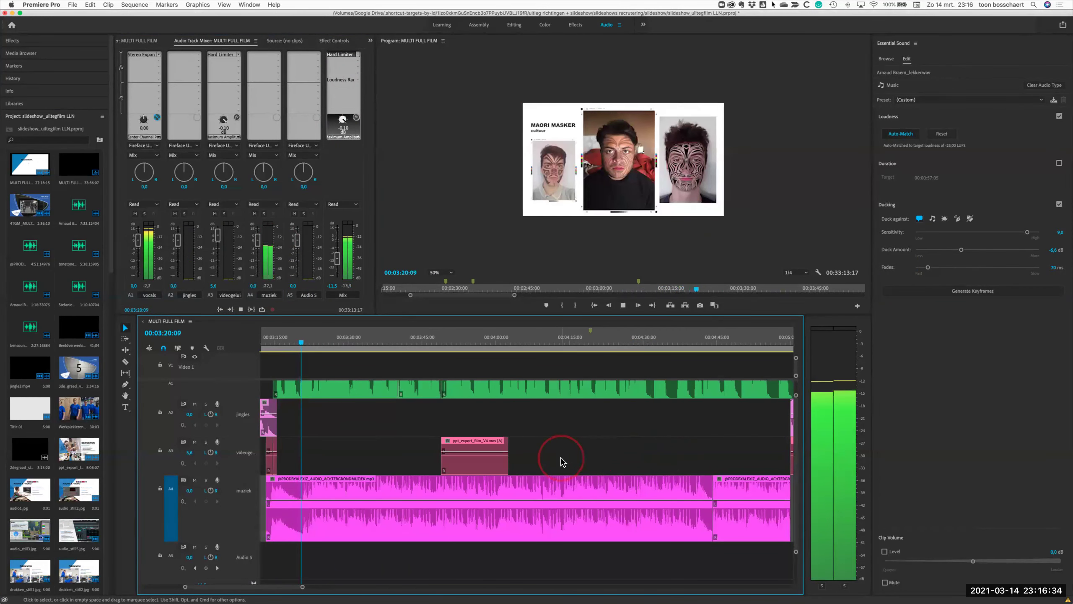
click(421, 492)
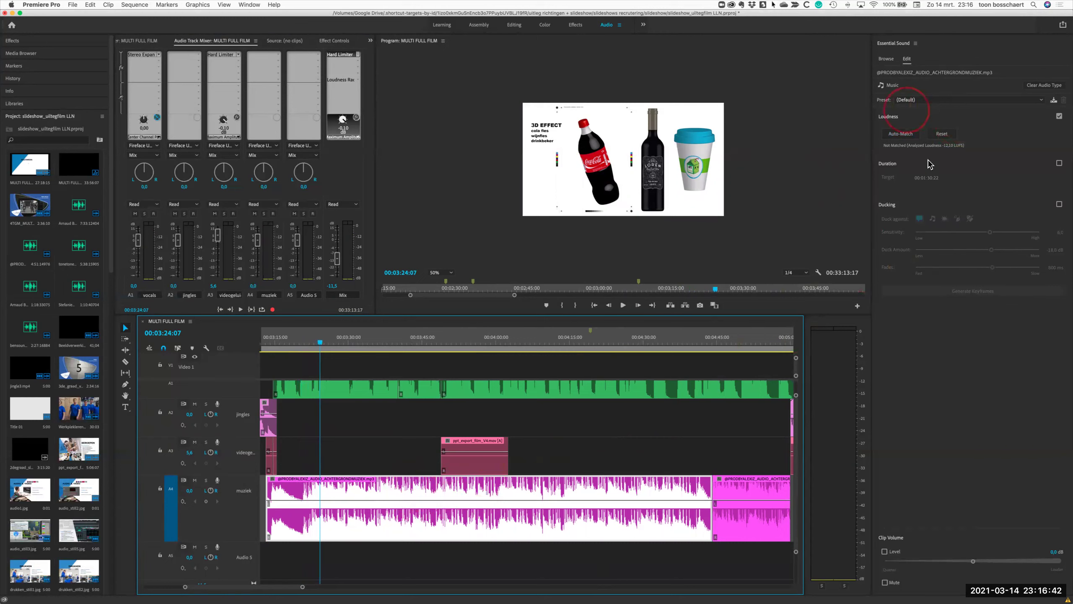
click(1059, 205)
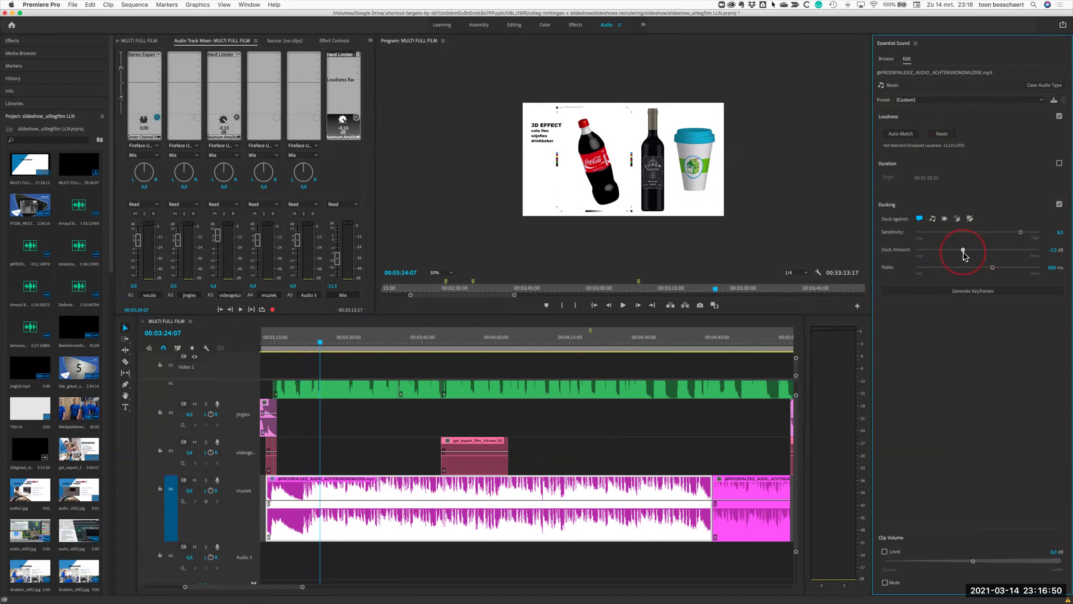
click(956, 295)
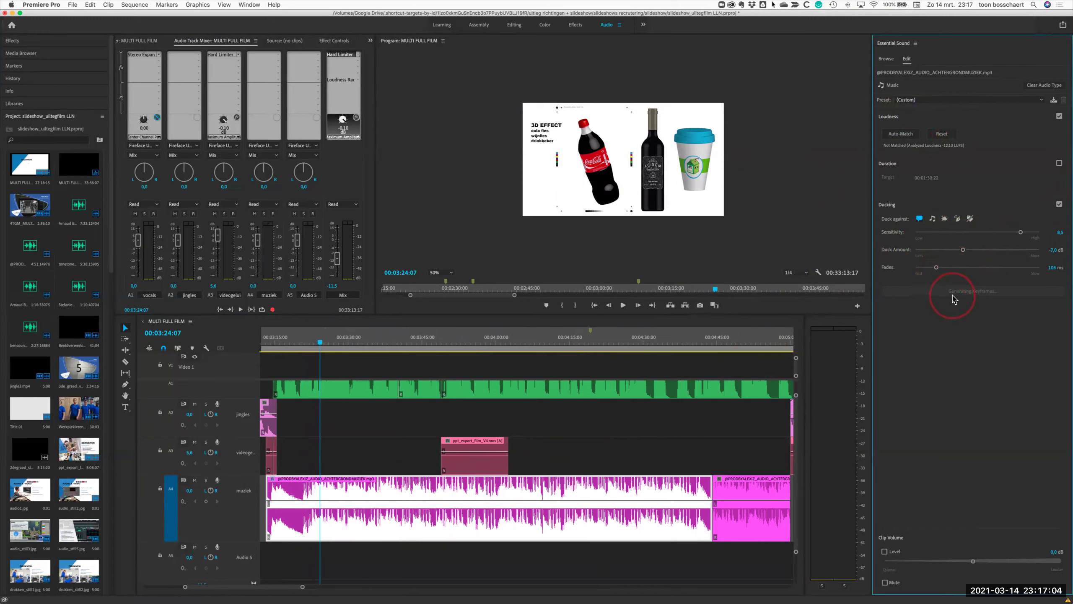
click(906, 140)
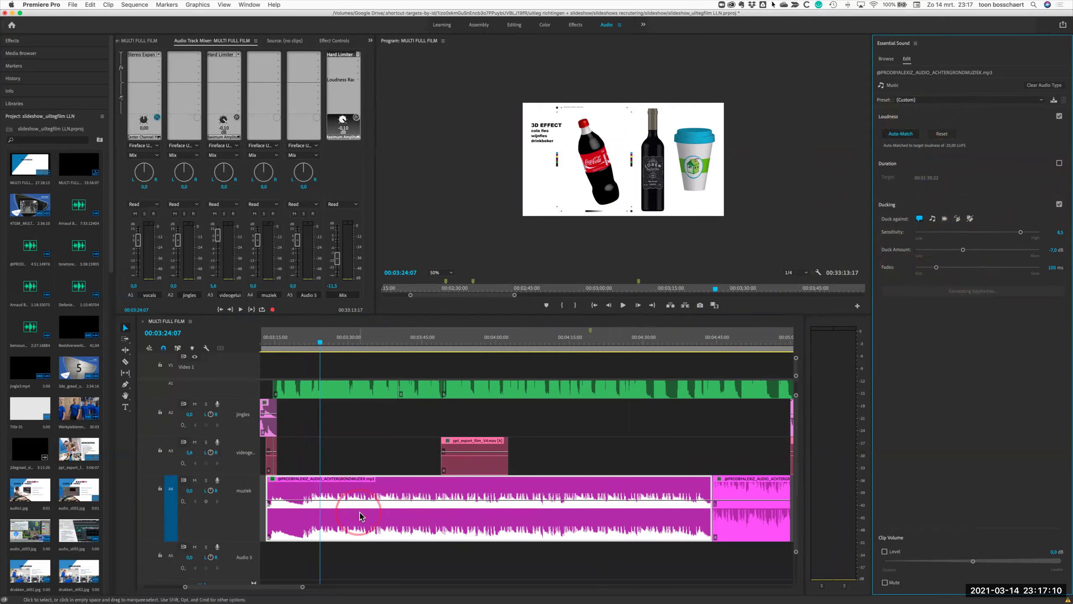
scroll(520, 455, up, 3)
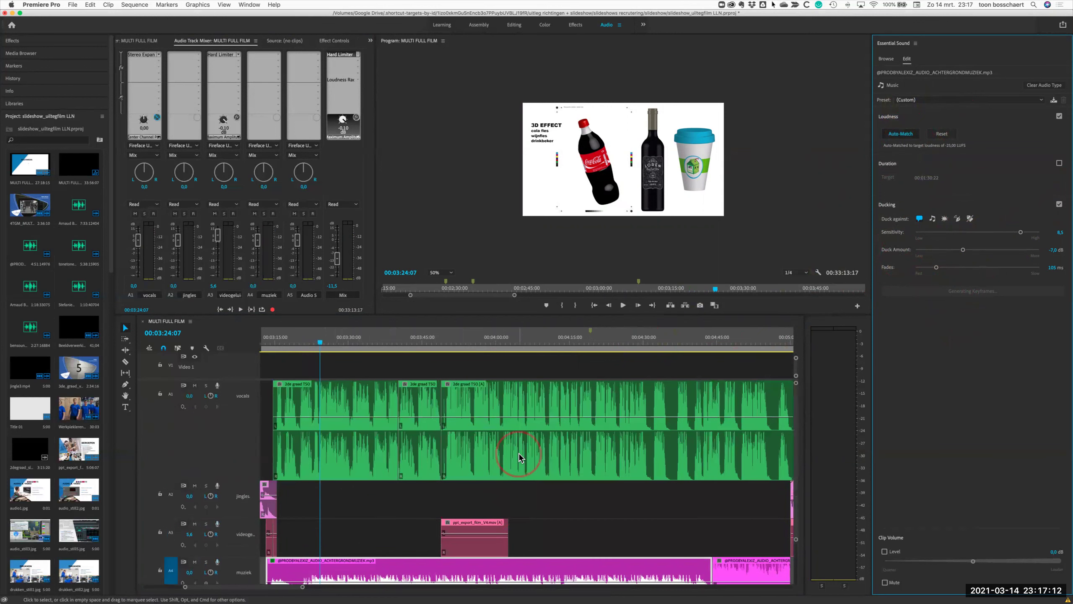
scroll(440, 463, down, 3)
scroll(406, 473, down, 1)
scroll(380, 482, down, 1)
click(522, 485)
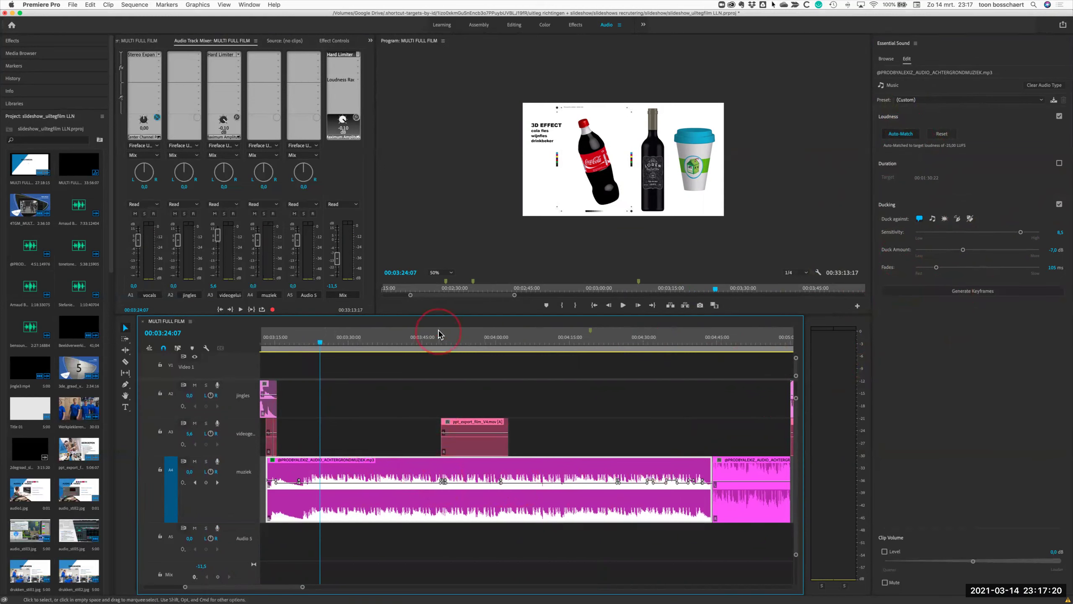
scroll(442, 340, up, 5)
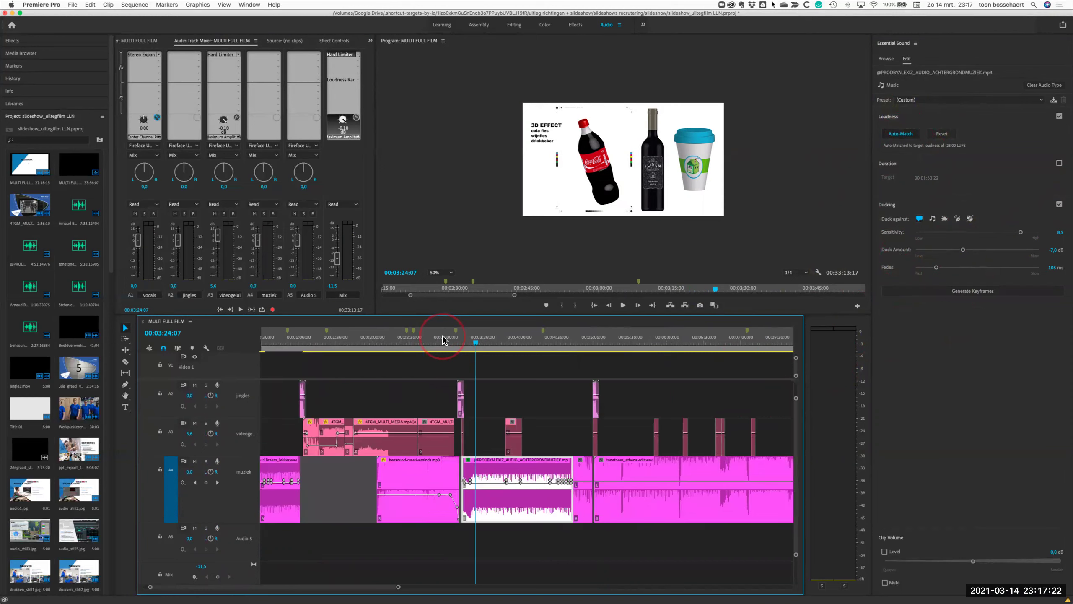
click(345, 495)
click(487, 486)
scroll(661, 480, down, 3)
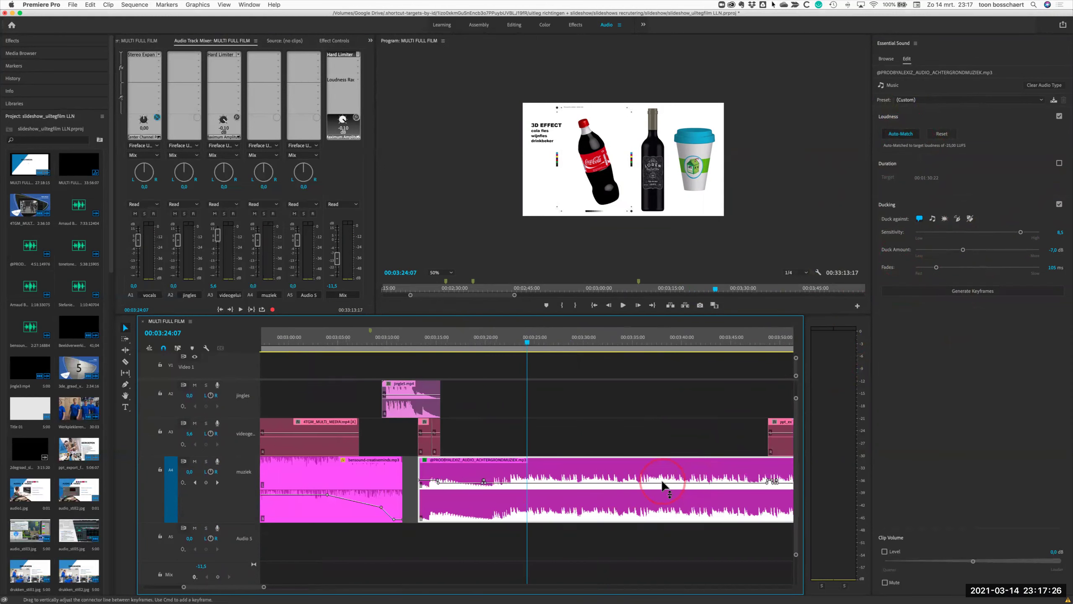
scroll(661, 480, down, 2)
click(633, 331)
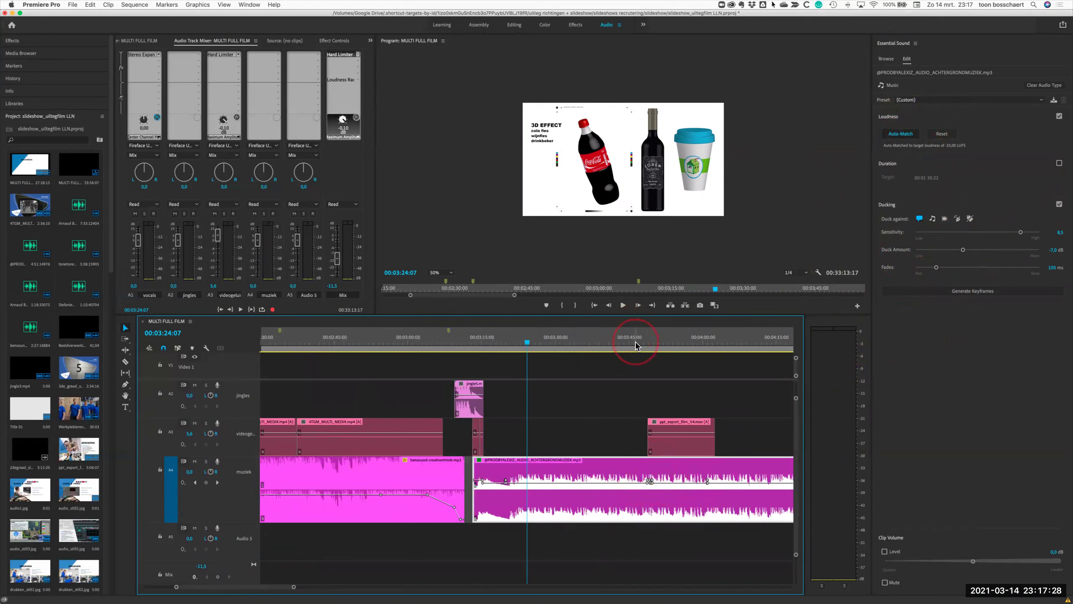
click(628, 392)
key(space)
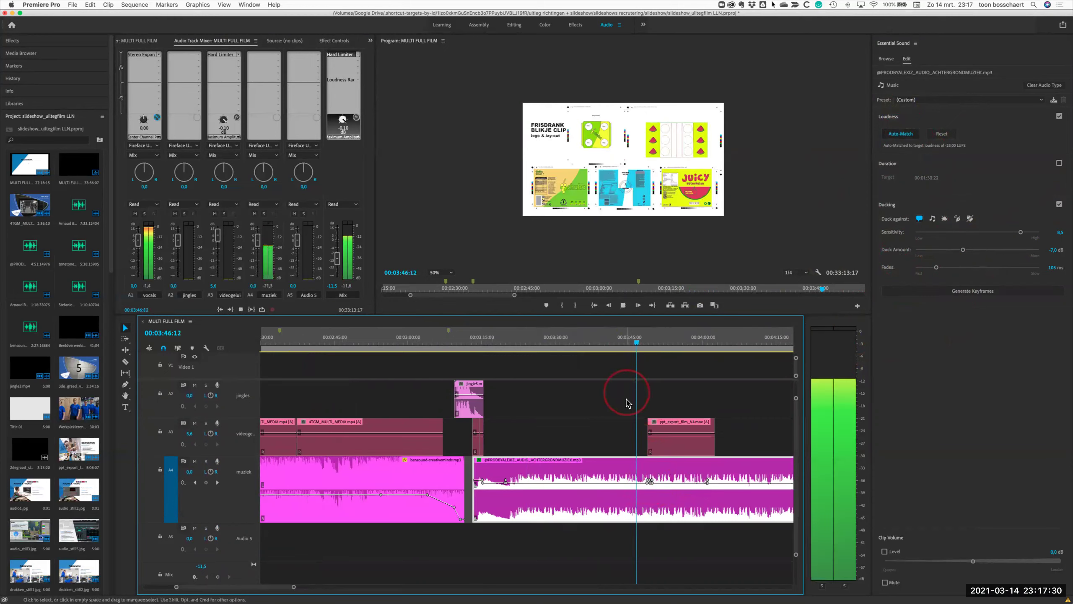
scroll(628, 403, up, 2)
scroll(628, 404, up, 2)
scroll(627, 404, up, 3)
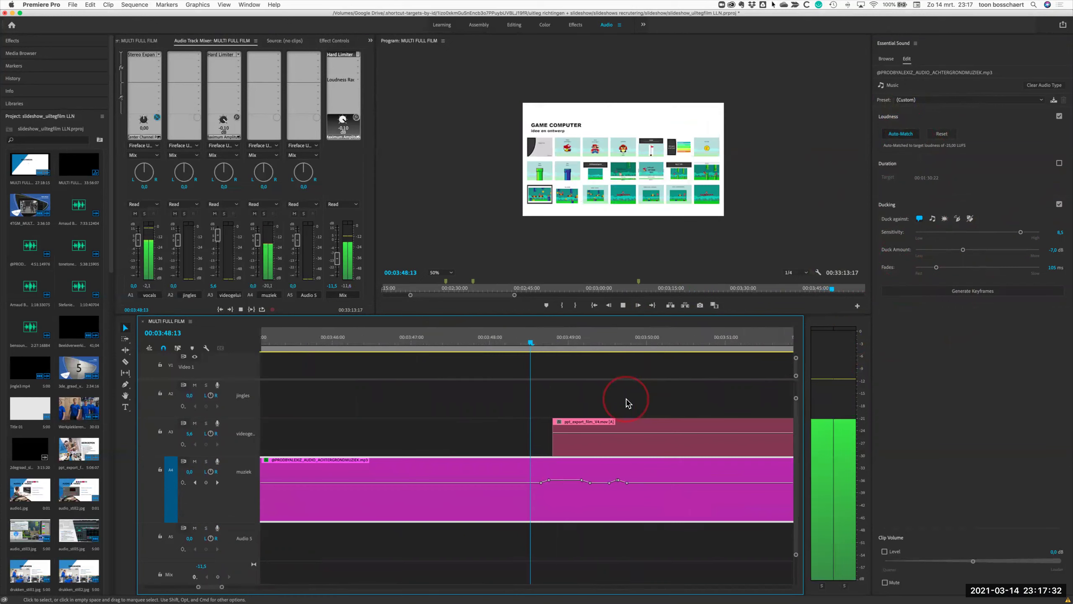
scroll(627, 403, down, 4)
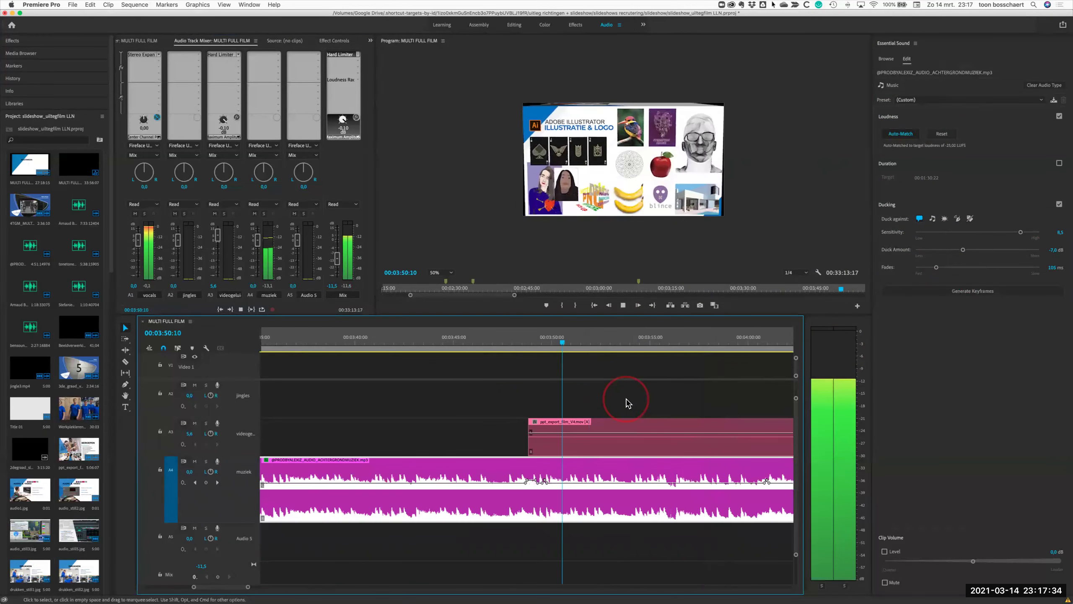
scroll(627, 403, down, 8)
click(408, 409)
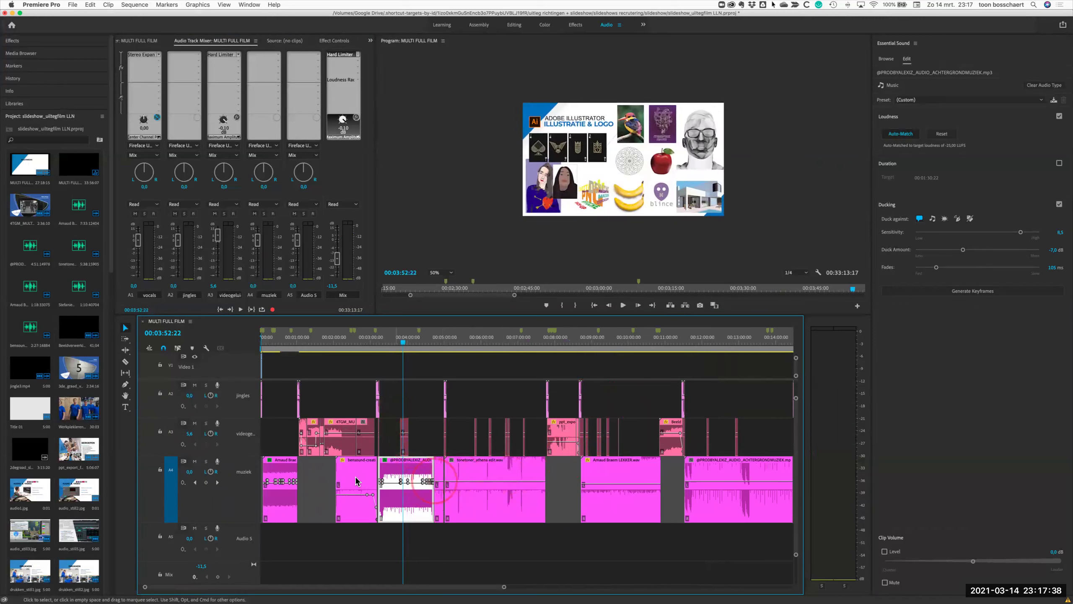
Step: Inspect the bensound, tonetoner_athena and LEKKER music clips in Essential Sound
click(515, 405)
click(270, 482)
click(370, 493)
click(360, 489)
click(398, 491)
click(357, 483)
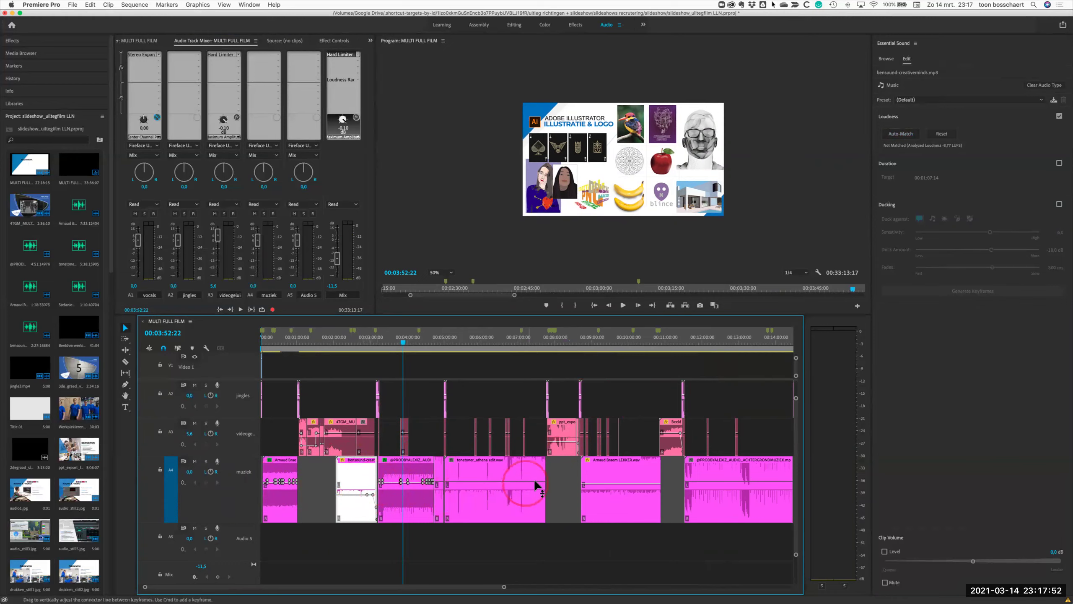
click(516, 479)
click(613, 472)
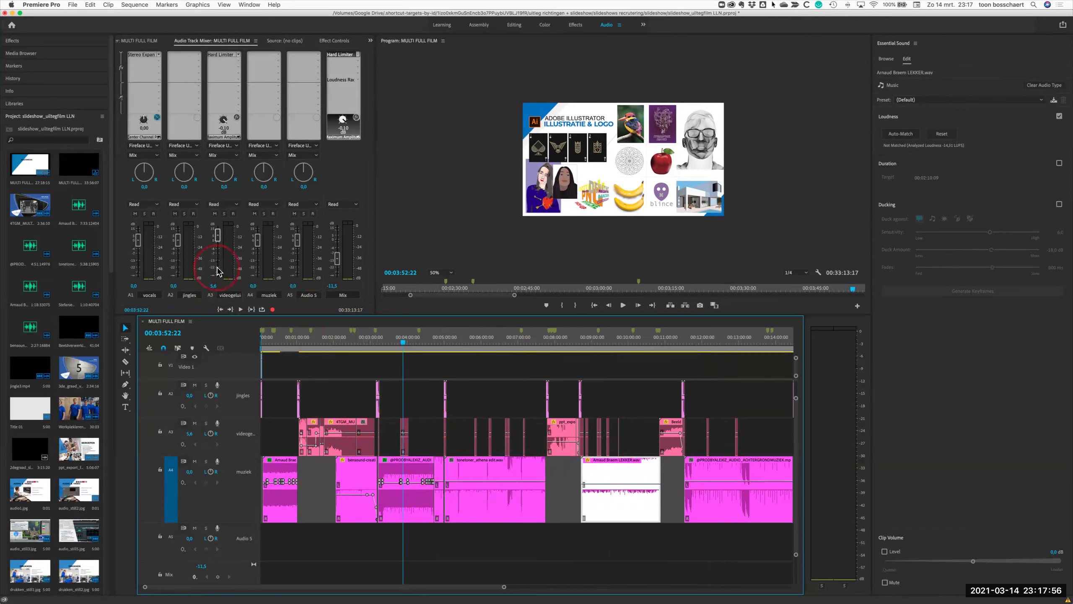
Step: During playback, pull the videogeluid A3 fader down from 5,6 to 3,1 dB
key(space)
drag(233, 258, 226, 244)
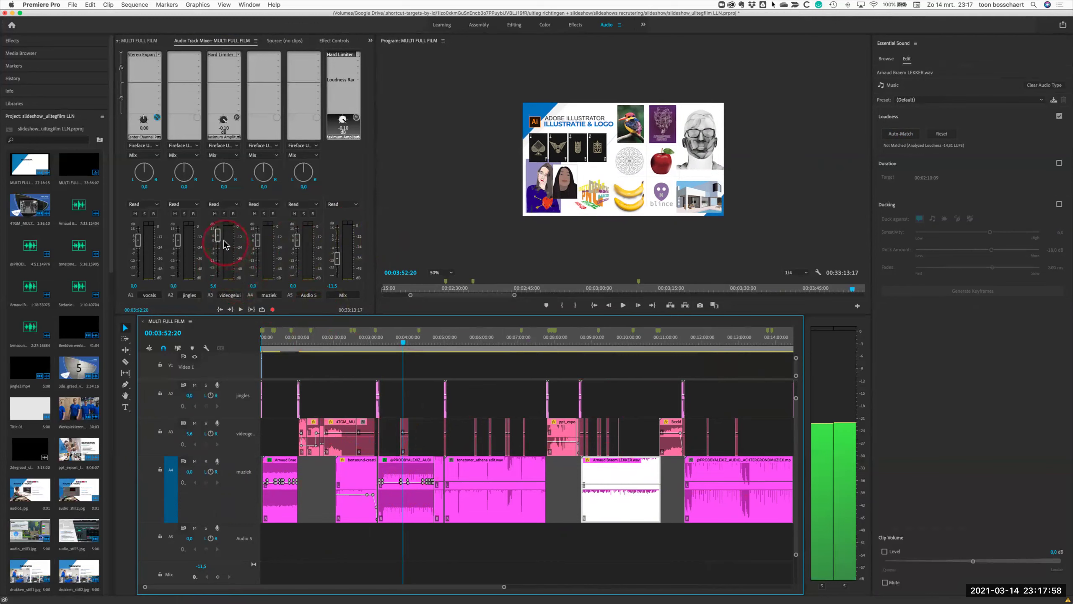
click(218, 59)
click(227, 191)
click(219, 240)
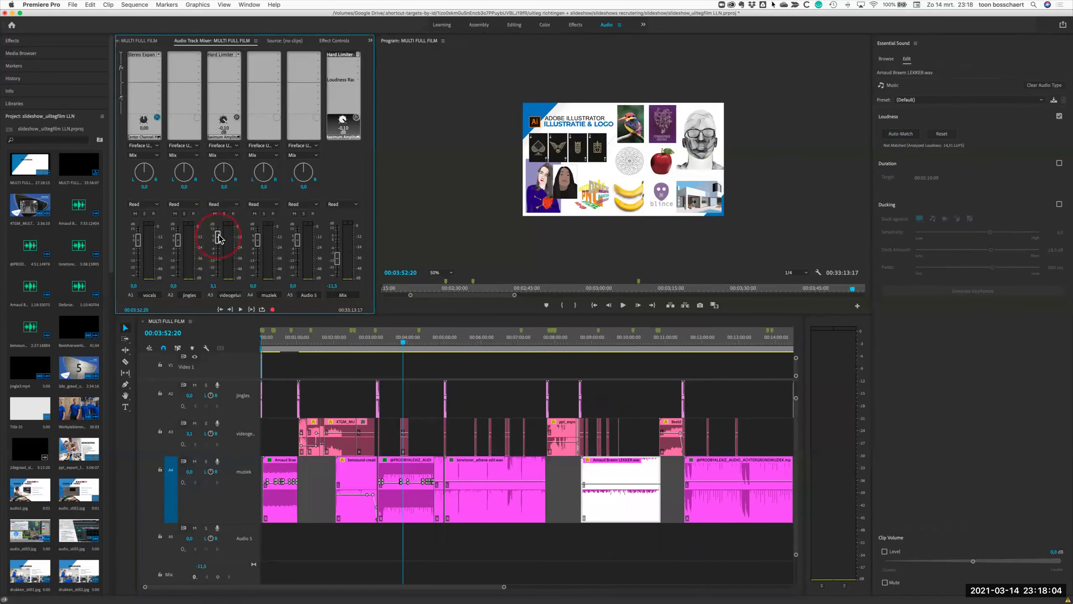
Step: Open the mix's Loudness Radar and check its settings: -16.0 LUFS target, 1 min radar speed
double_click(335, 84)
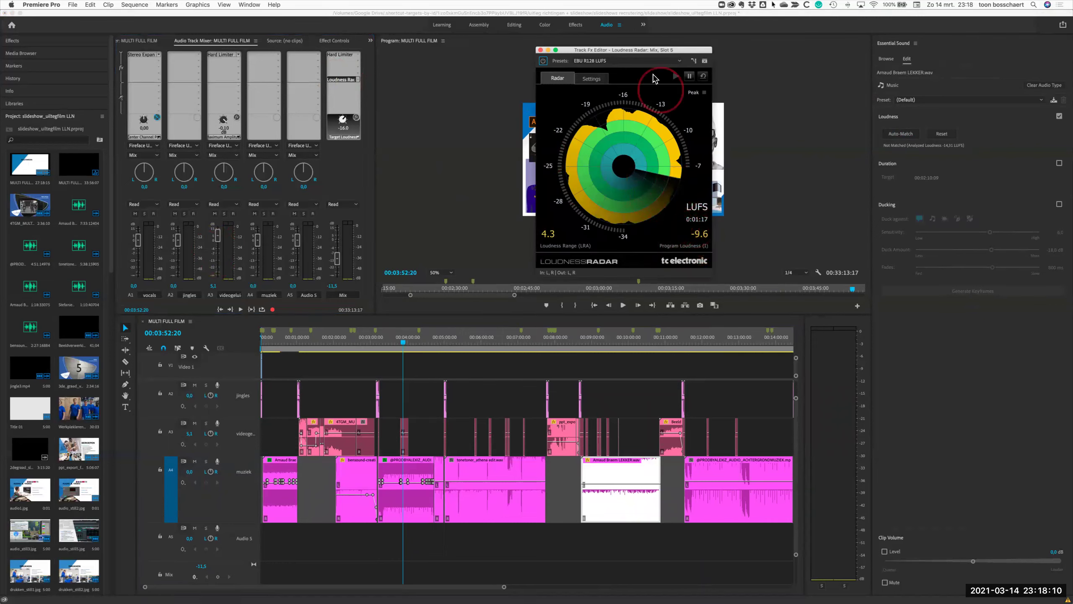
click(591, 78)
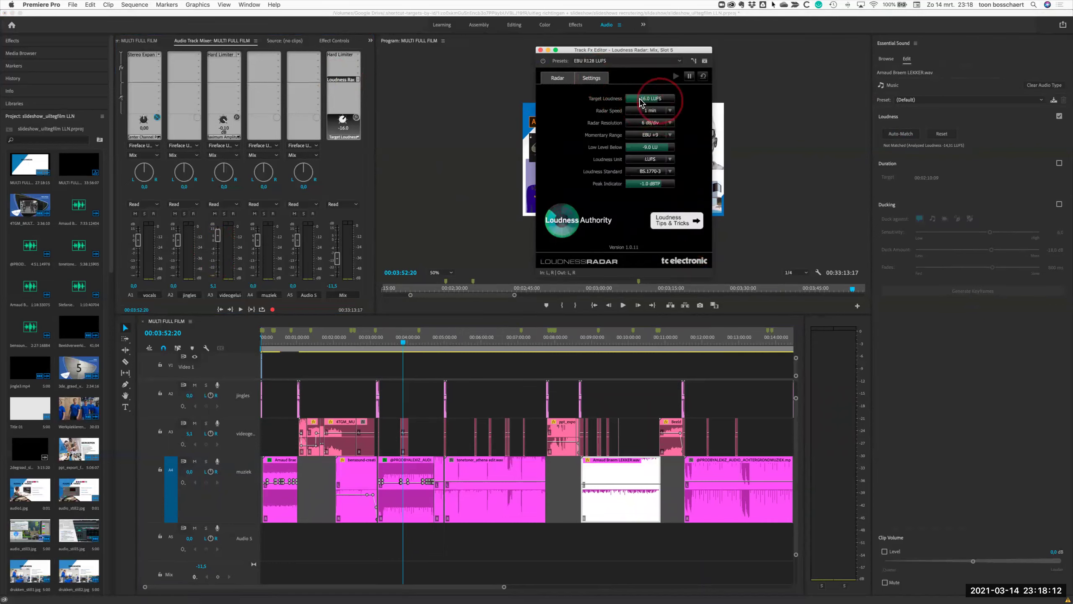
click(566, 83)
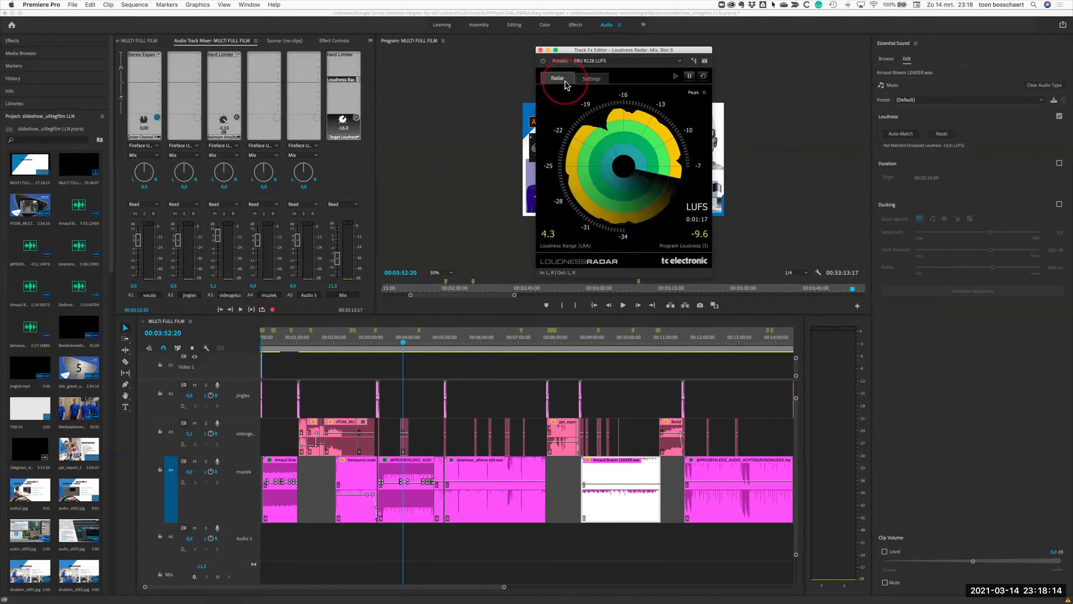
click(599, 83)
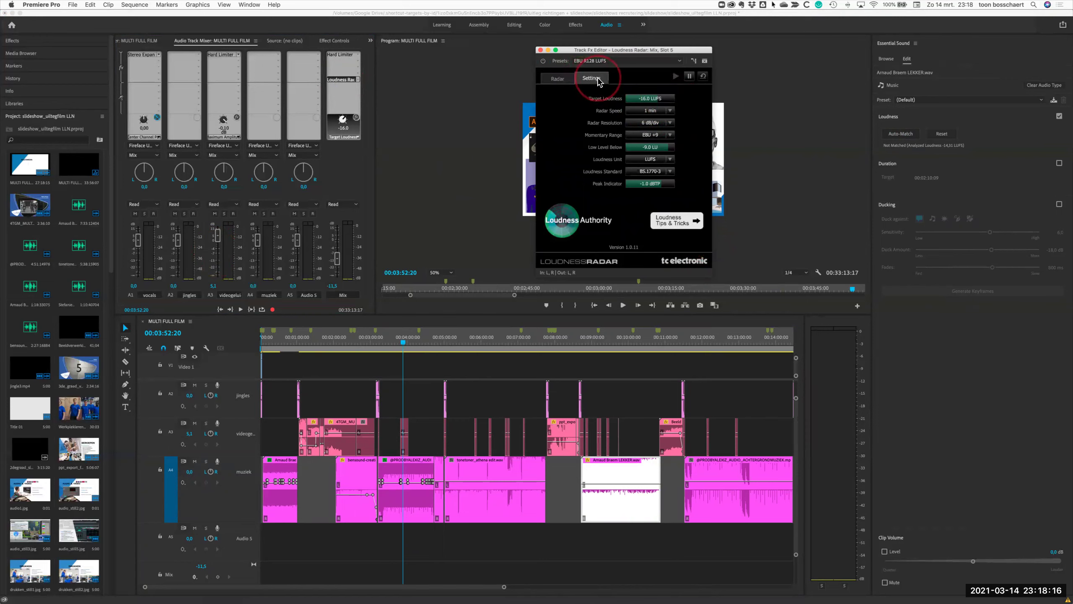
click(557, 79)
click(592, 78)
drag(577, 55, 824, 55)
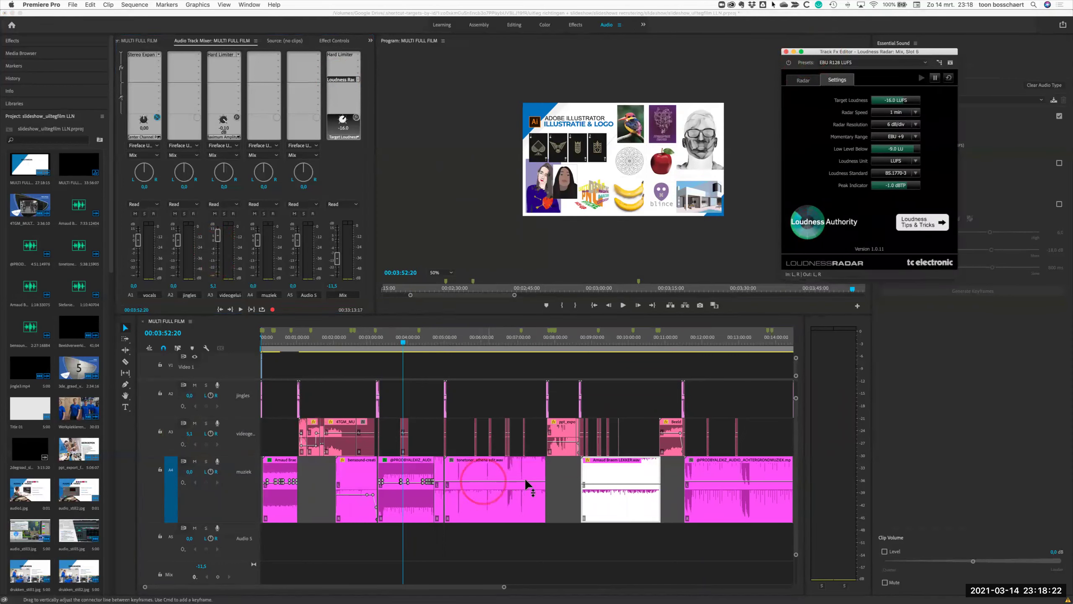
Step: Select the 2de graad TSO vocals clip to show its Essential Sound settings
click(515, 466)
scroll(516, 467, up, 3)
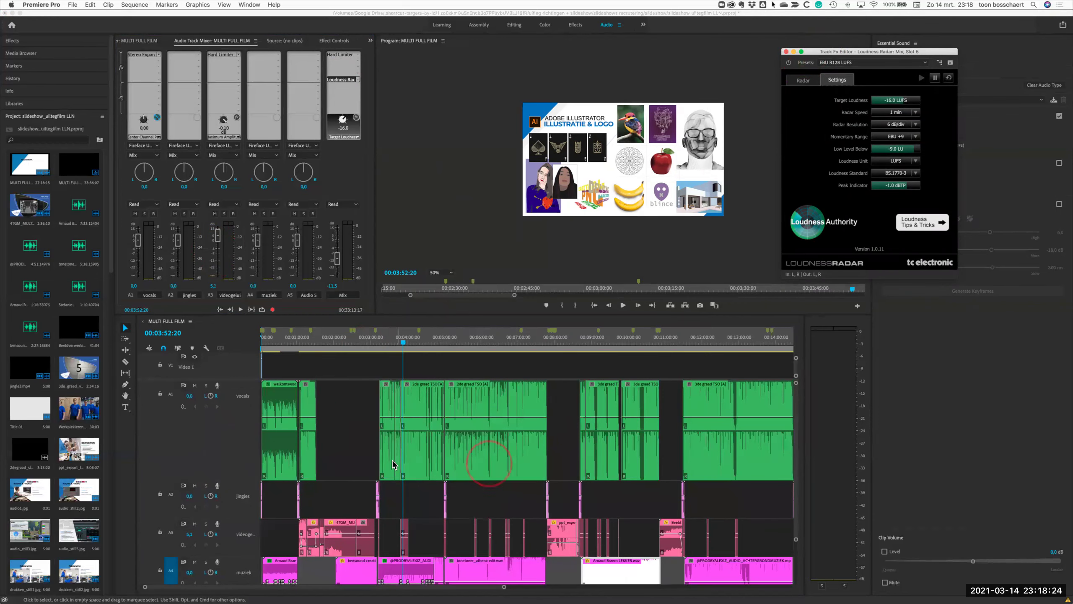
click(458, 445)
scroll(408, 457, down, 3)
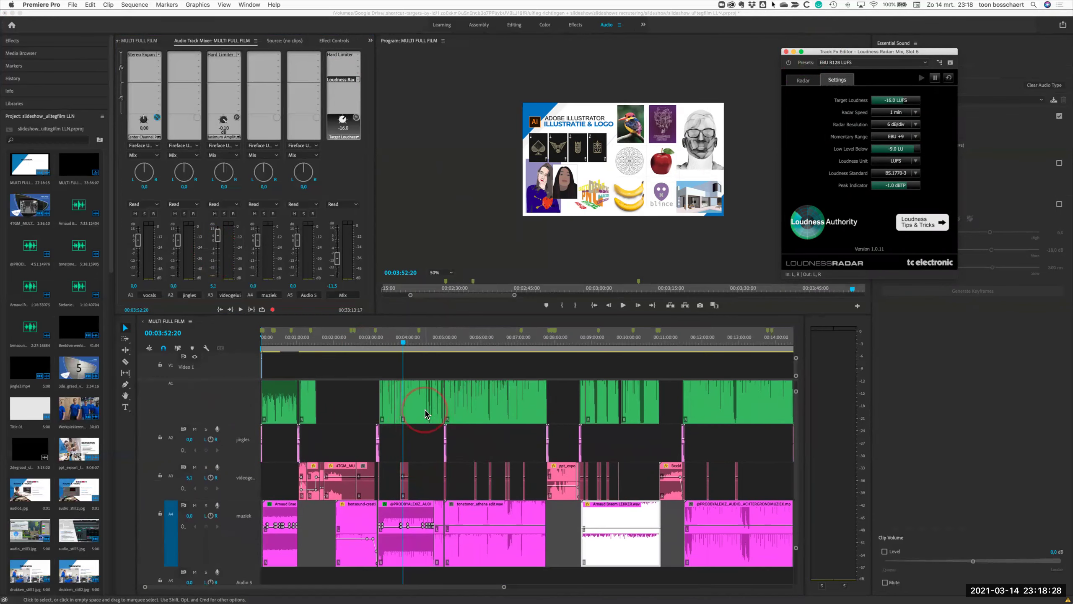
click(496, 416)
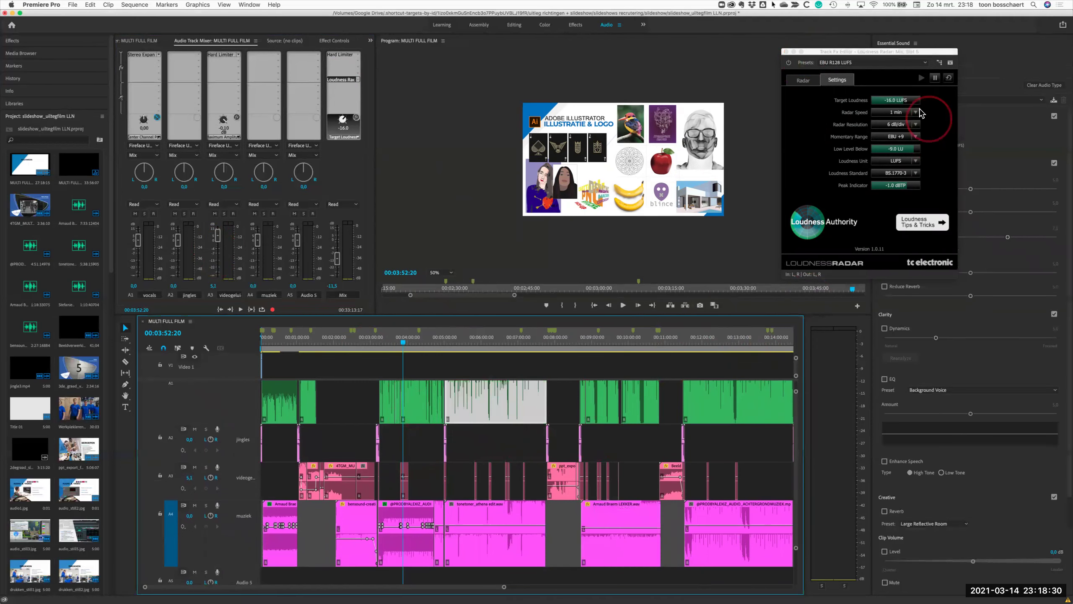
drag(845, 51, 745, 34)
click(599, 477)
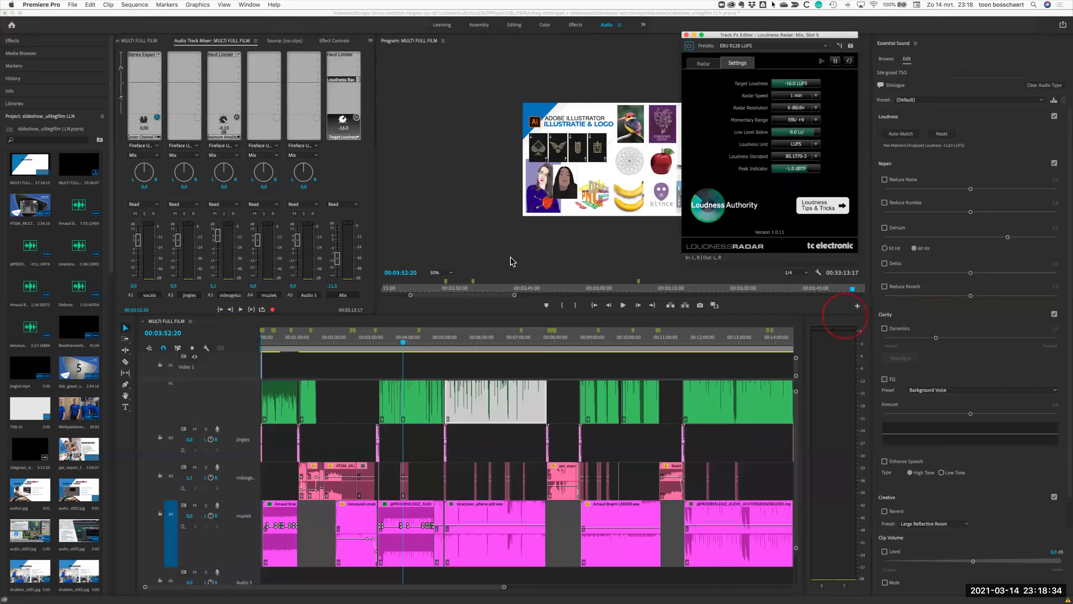
Step: Add the Amplitude and Compression > DeEsser effect to the vocals track's second effect slot
click(145, 67)
click(160, 63)
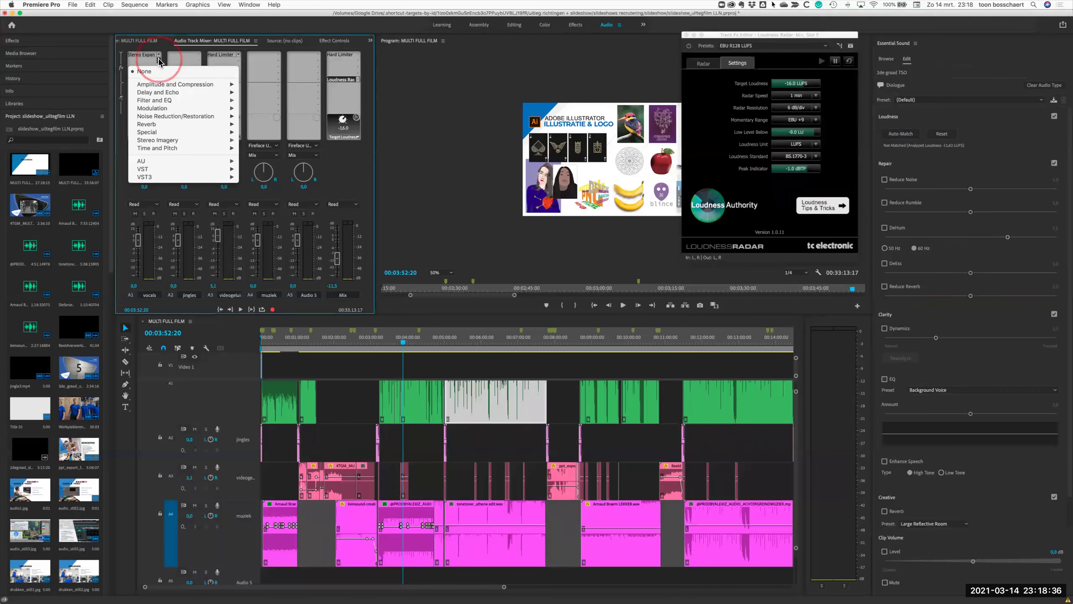
mouse_move(194, 86)
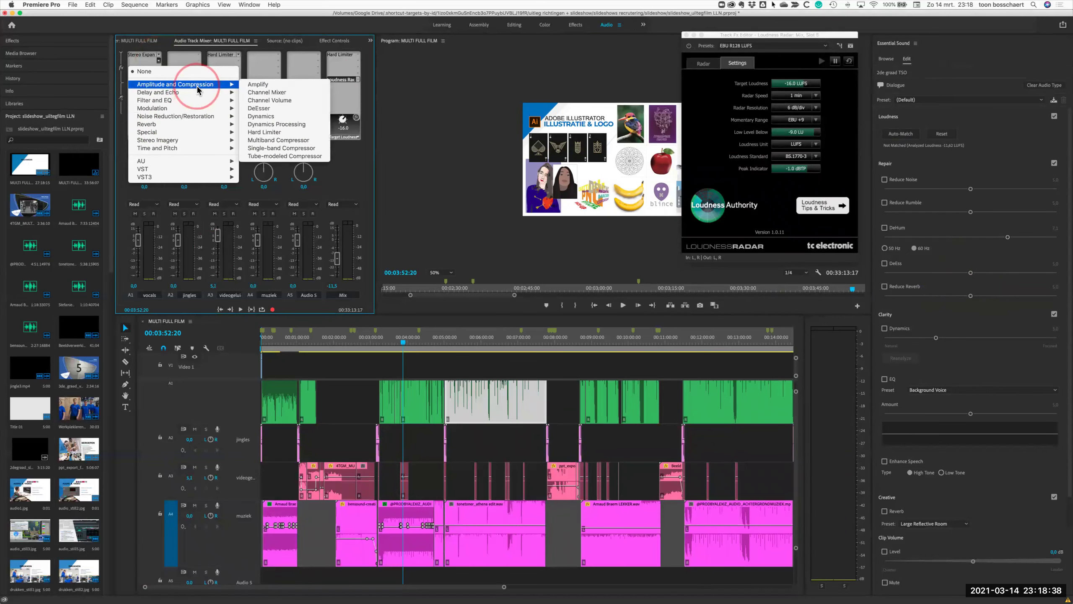
click(270, 108)
click(170, 68)
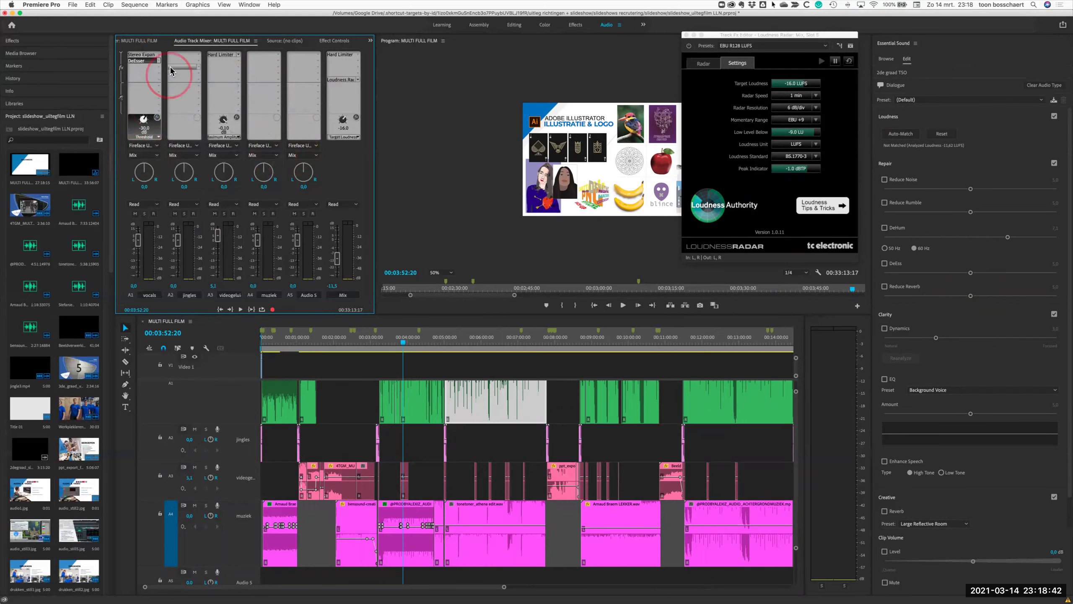
Step: Review the DeEsser presets in its editor, then close it without changes
double_click(144, 60)
drag(738, 36, 410, 135)
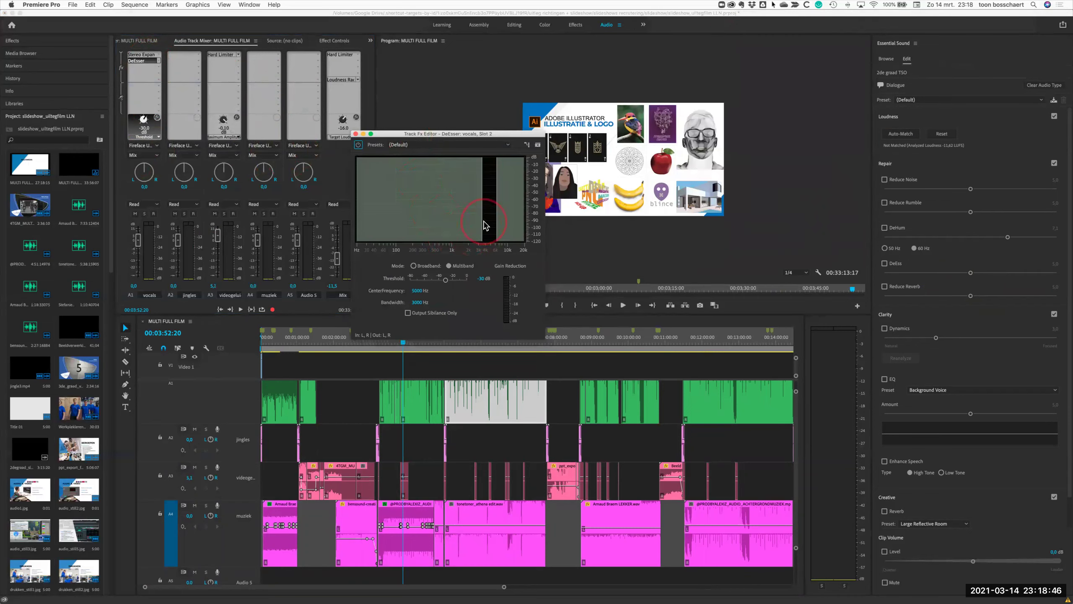
click(419, 145)
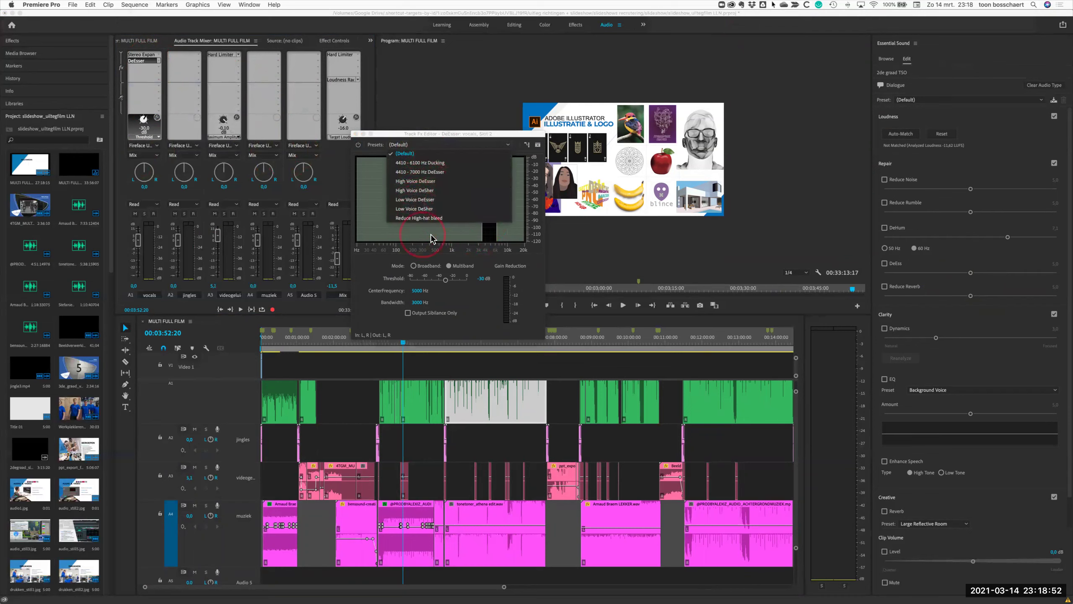
click(356, 135)
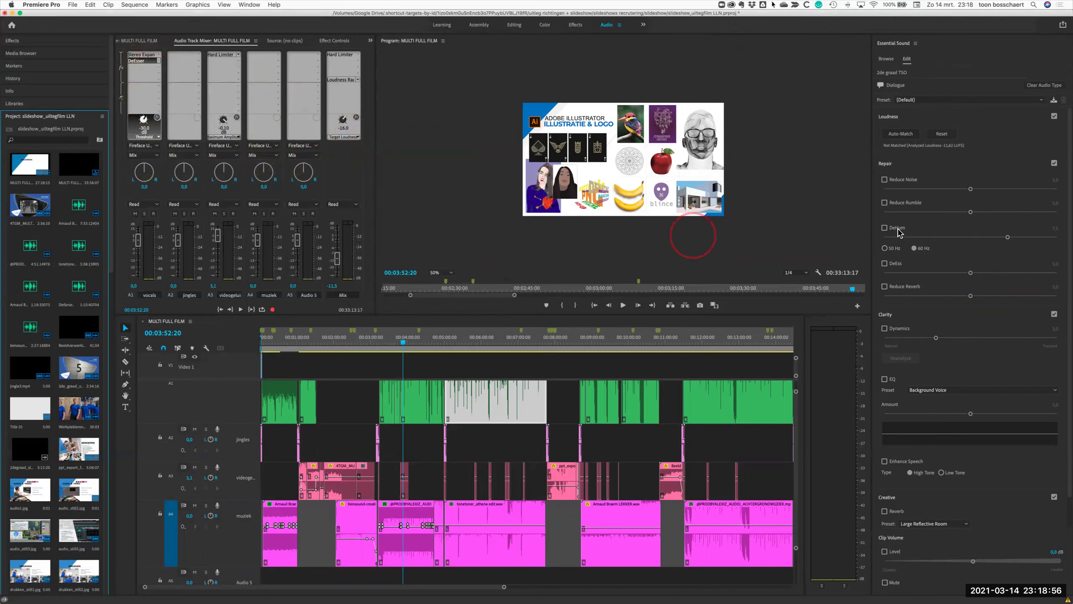
Step: Select the vocals clip and then the background music clip to review their Essential Sound settings
click(489, 406)
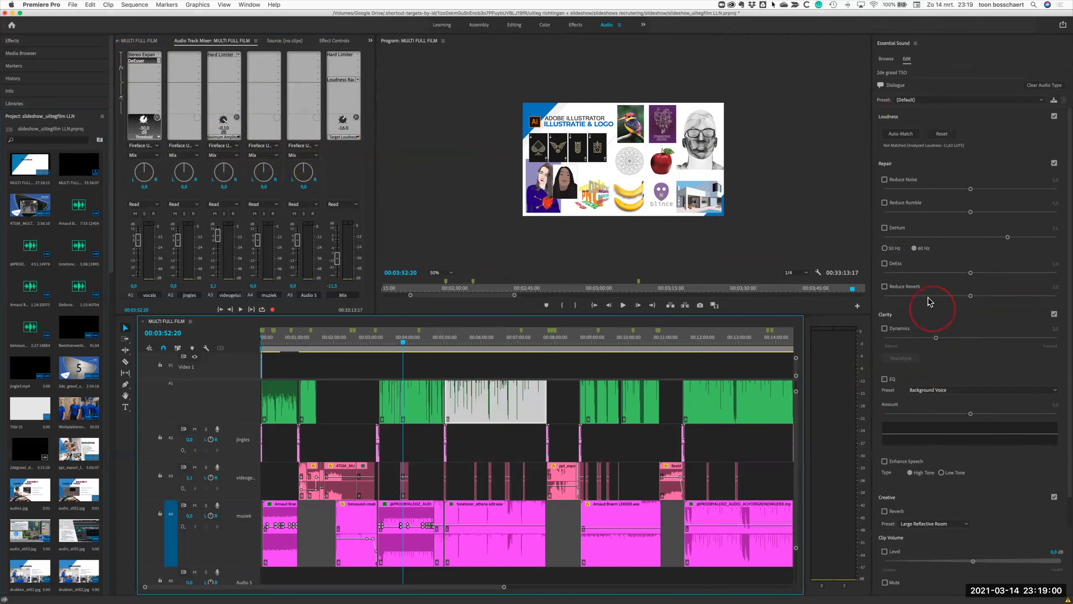
scroll(465, 432, down, 1)
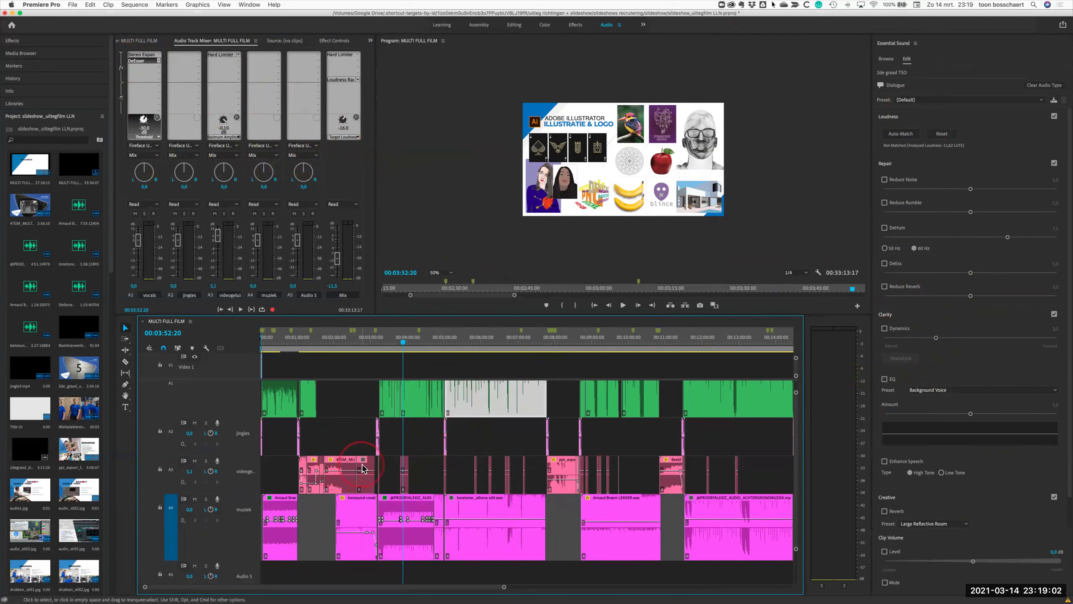
scroll(362, 469, down, 5)
scroll(363, 468, up, 5)
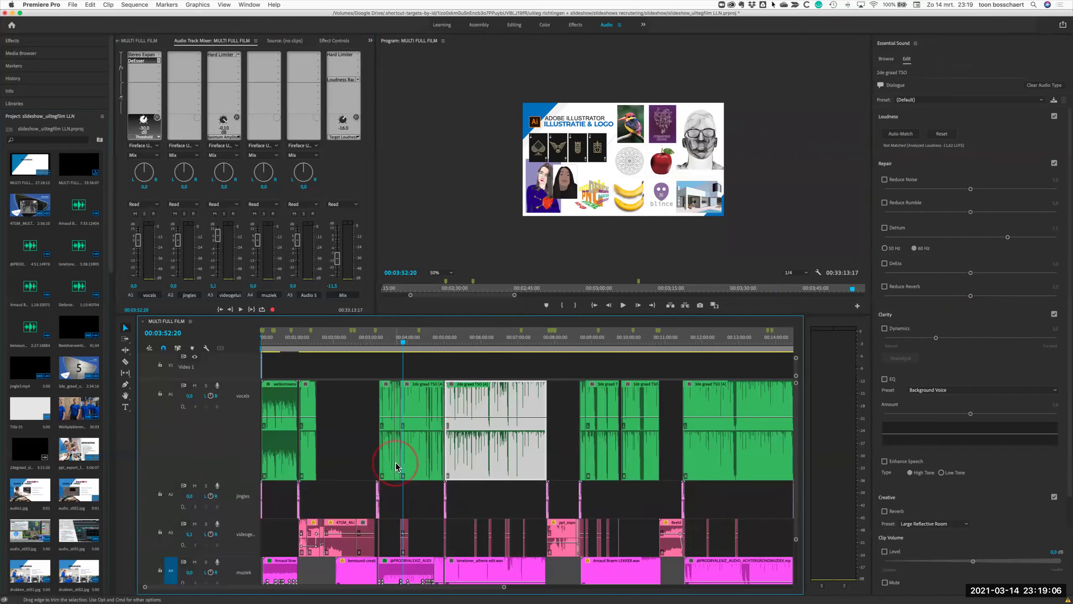
scroll(396, 466, down, 5)
click(387, 534)
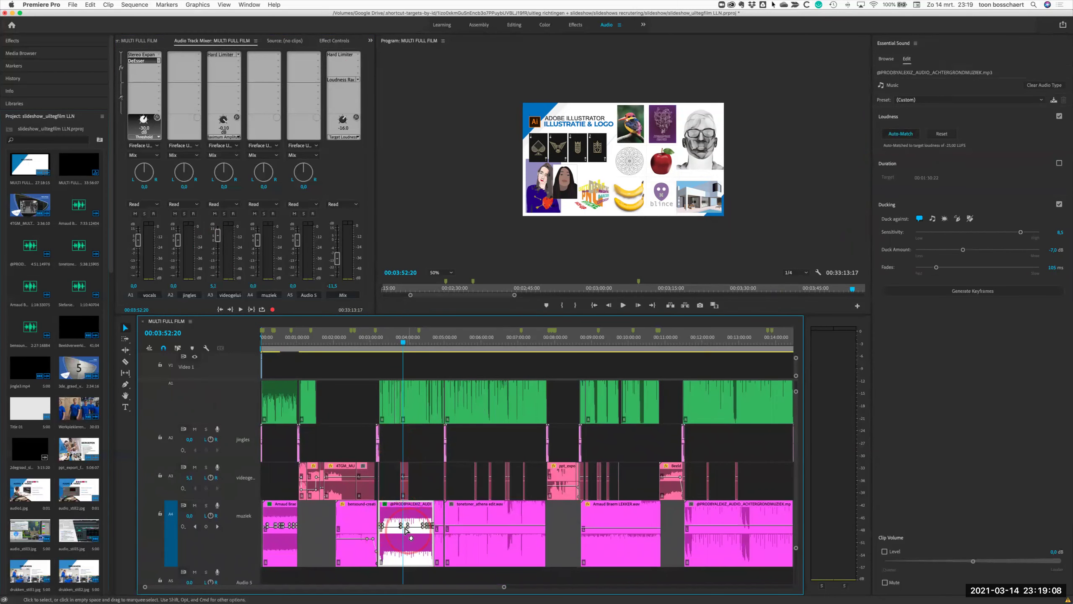
click(396, 521)
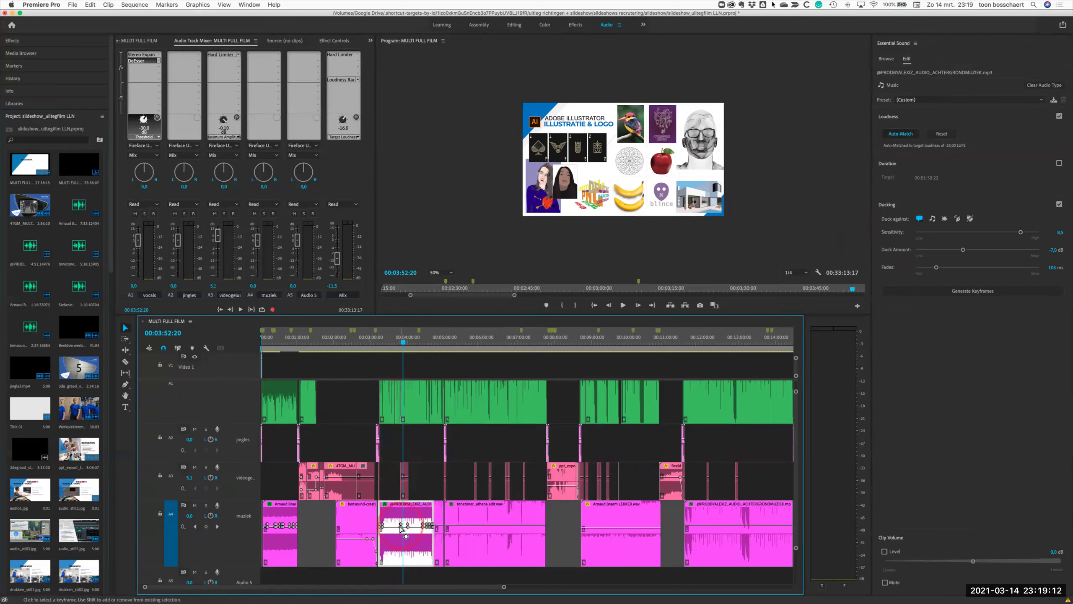
click(842, 253)
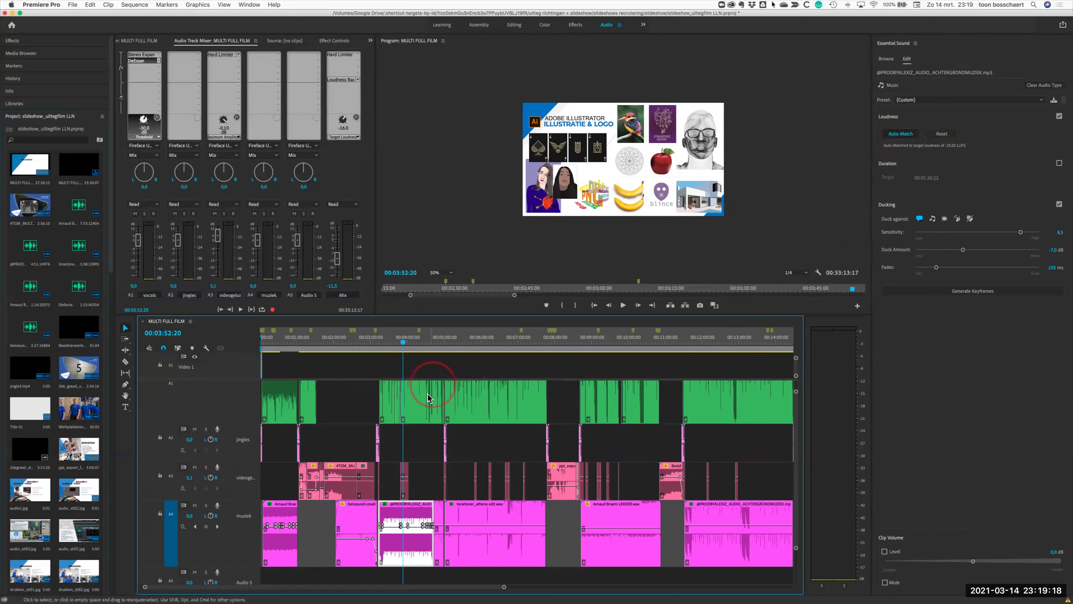
Step: Auto-match the 2de graad TSO dialogue clip's loudness to -23 LUFS
click(412, 401)
click(843, 233)
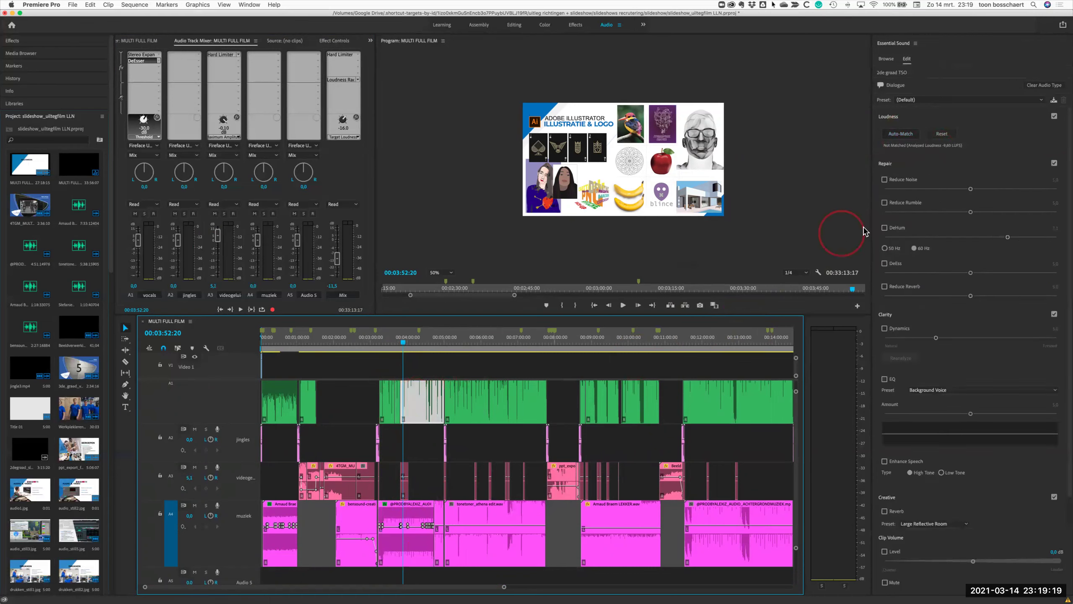
click(901, 135)
click(958, 150)
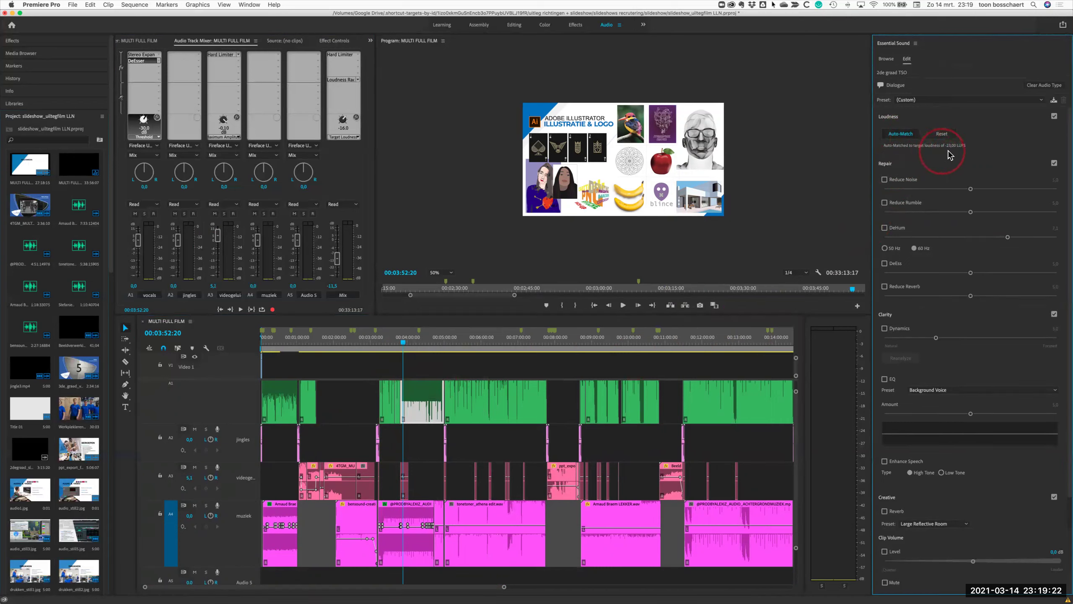
click(887, 134)
click(942, 135)
click(979, 157)
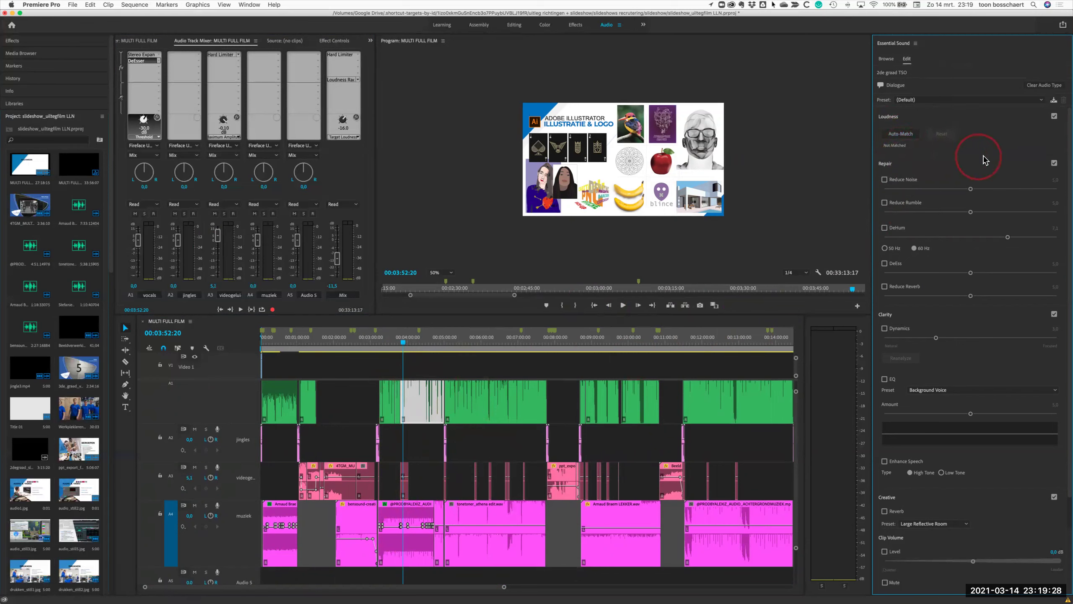
click(903, 134)
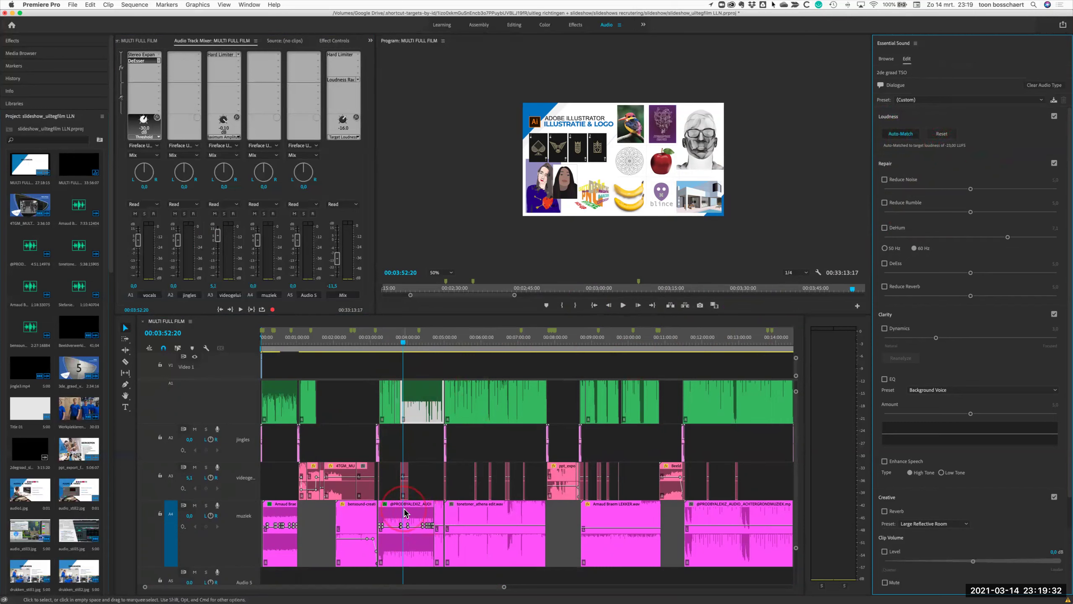
click(941, 135)
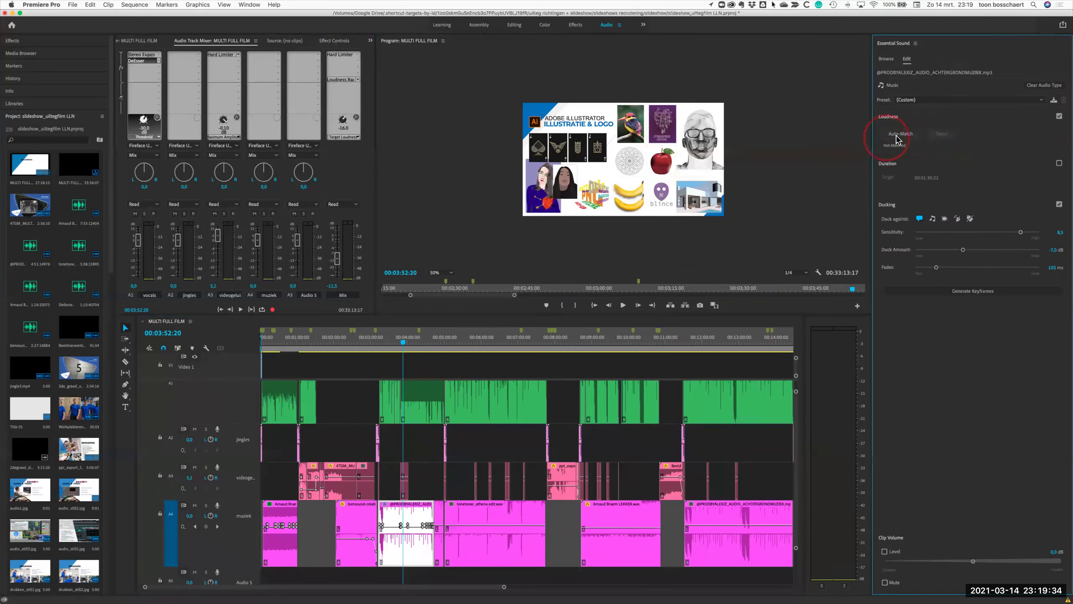
click(917, 181)
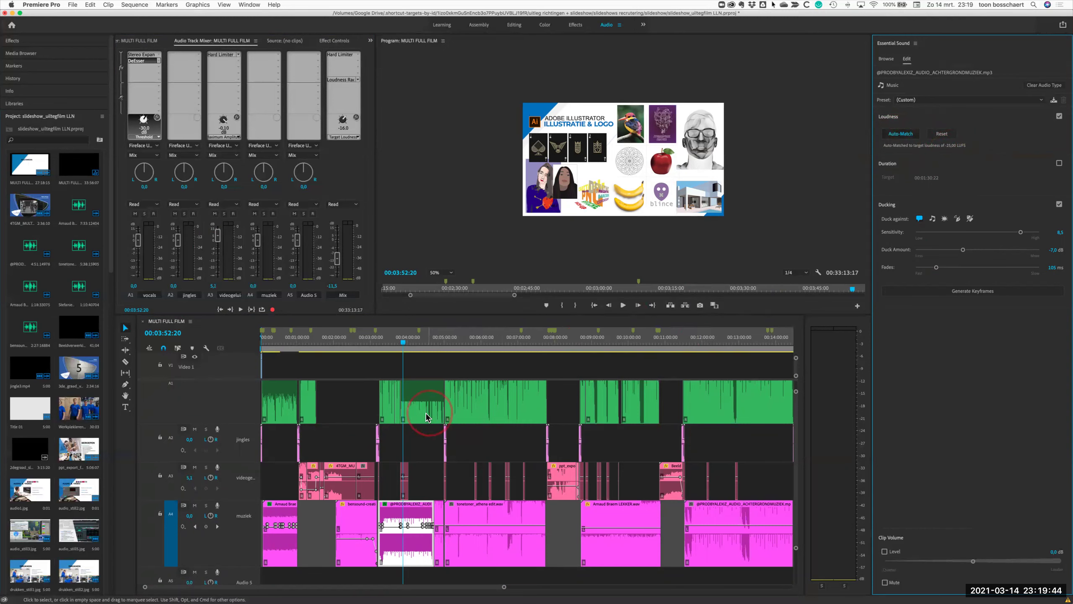
scroll(421, 420, up, 3)
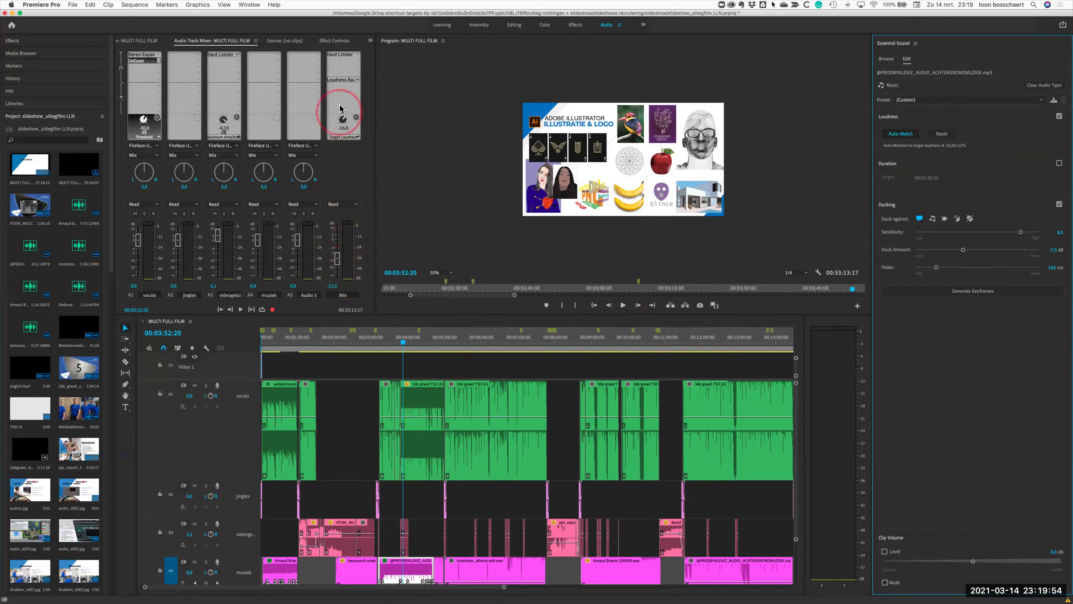
click(339, 81)
double_click(339, 82)
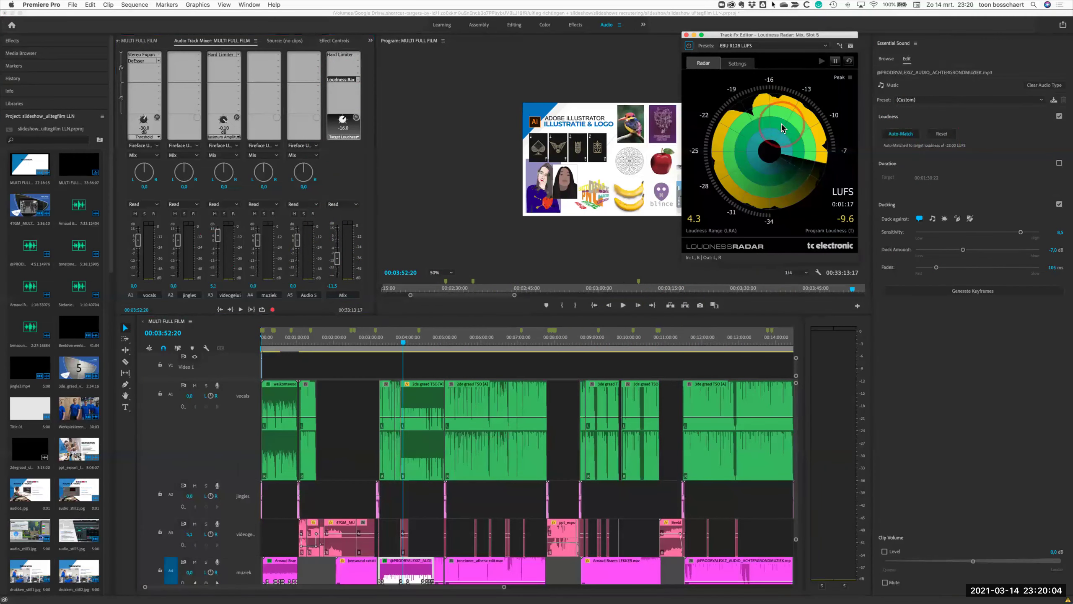
click(686, 35)
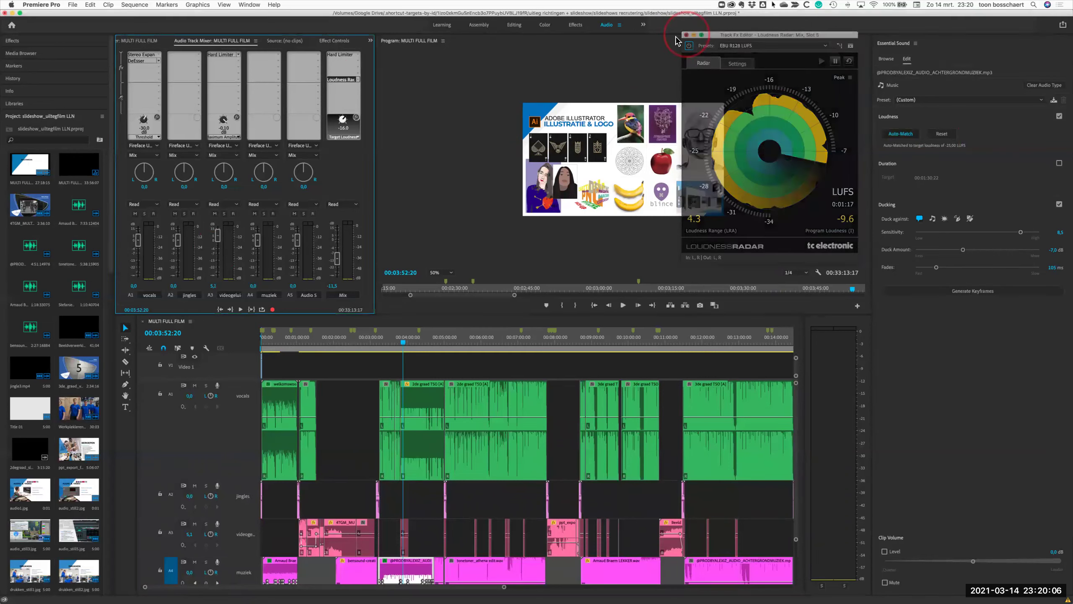